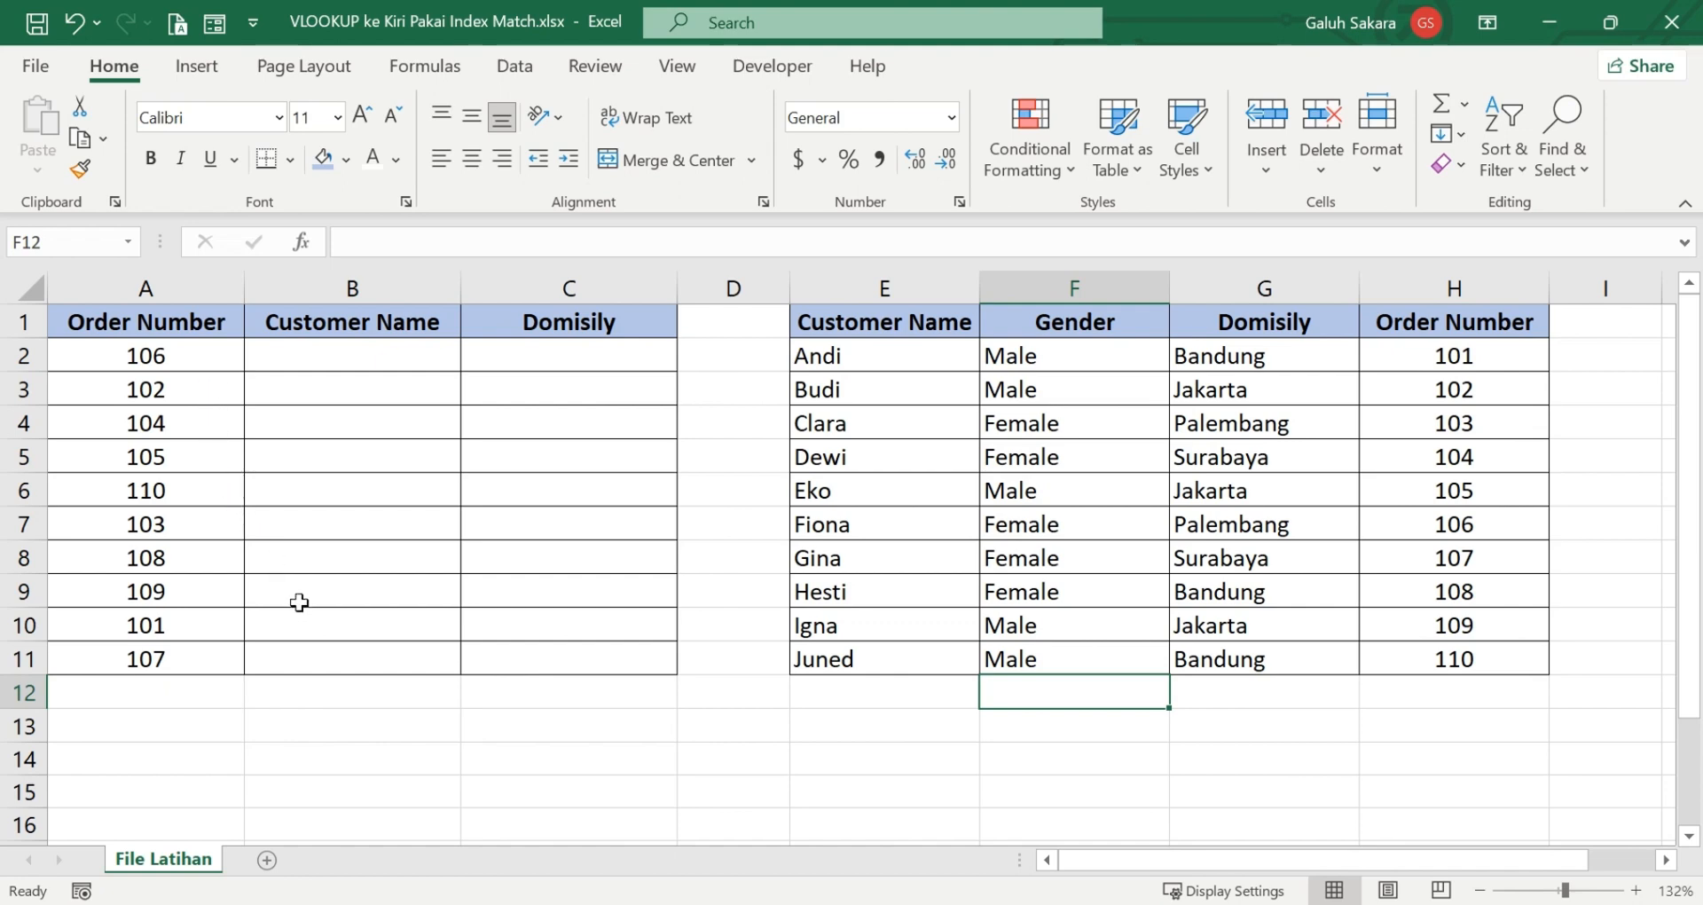
- Examine the order table in A1:C11 and the customer table in E1:H11, comparing their Order Number, Customer Name and Domisily columns
{"action": "left_click", "coordinate": [1472, 359]}
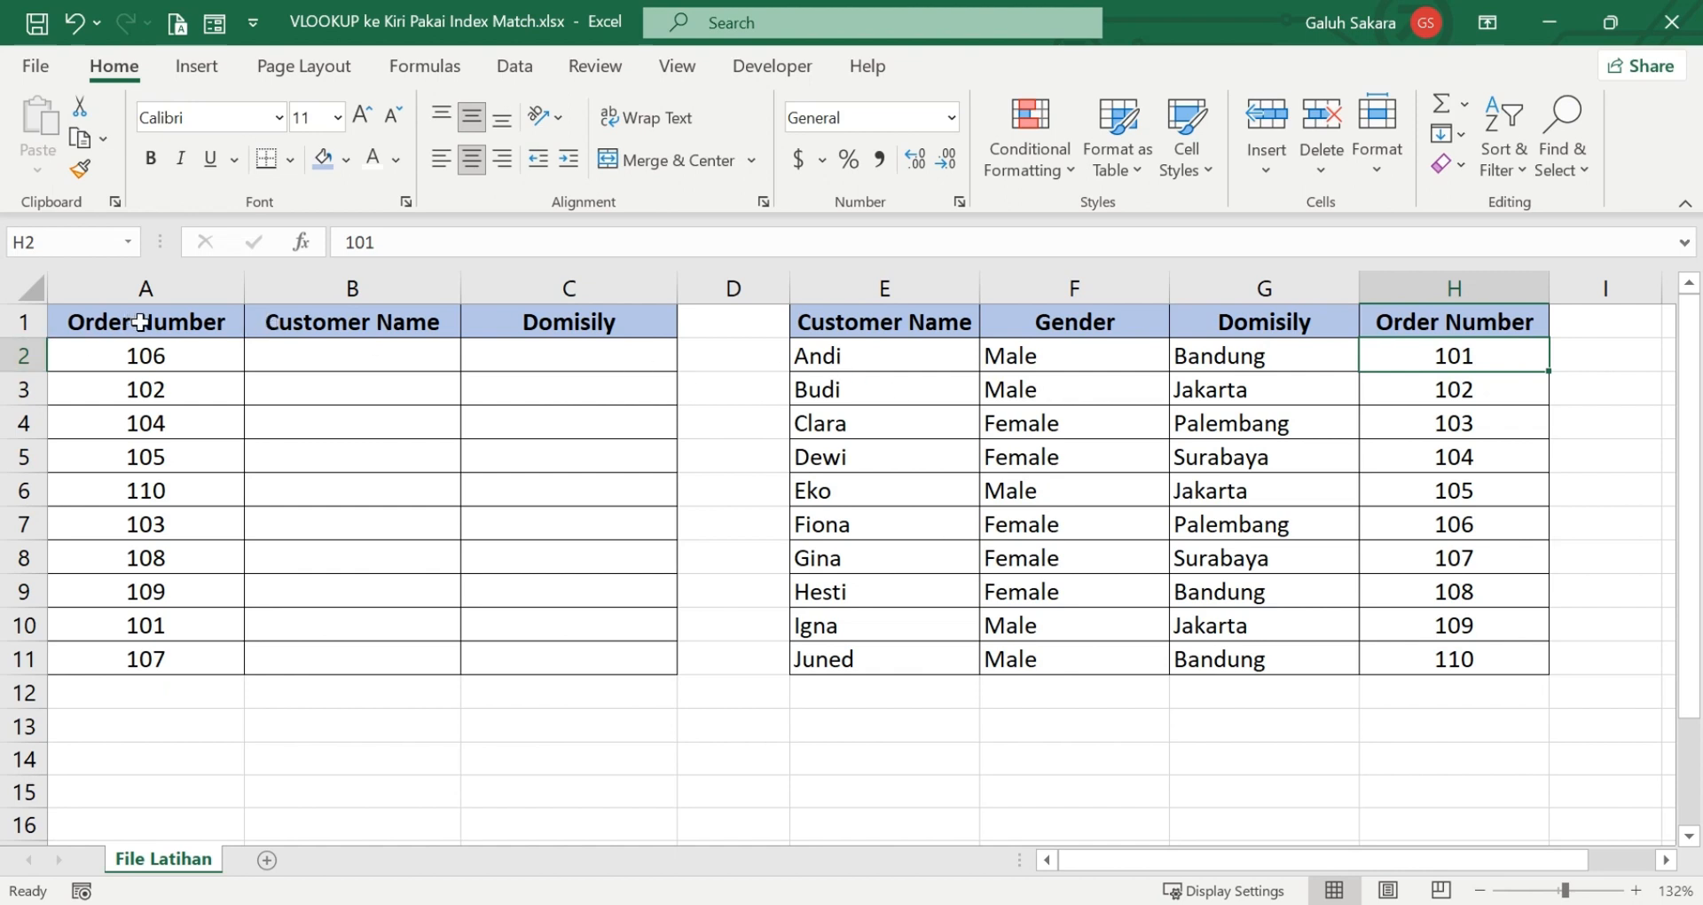
{"action": "left_click_drag", "start_coordinate": [140, 322], "coordinate": [596, 650]}
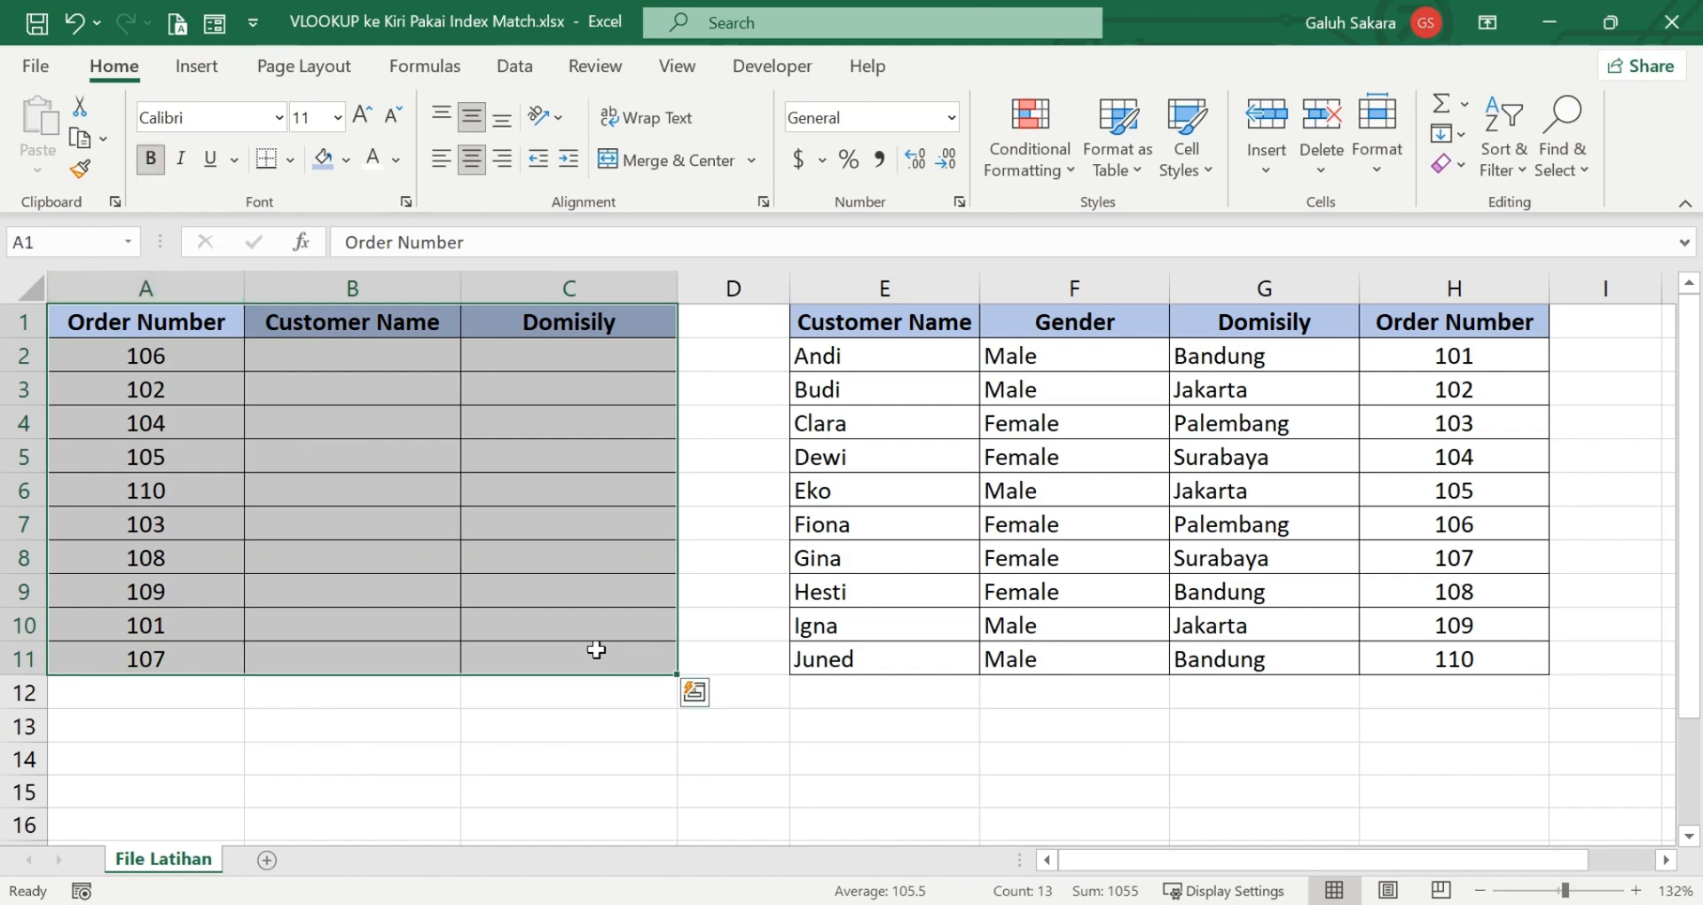
{"action": "left_click", "coordinate": [341, 329]}
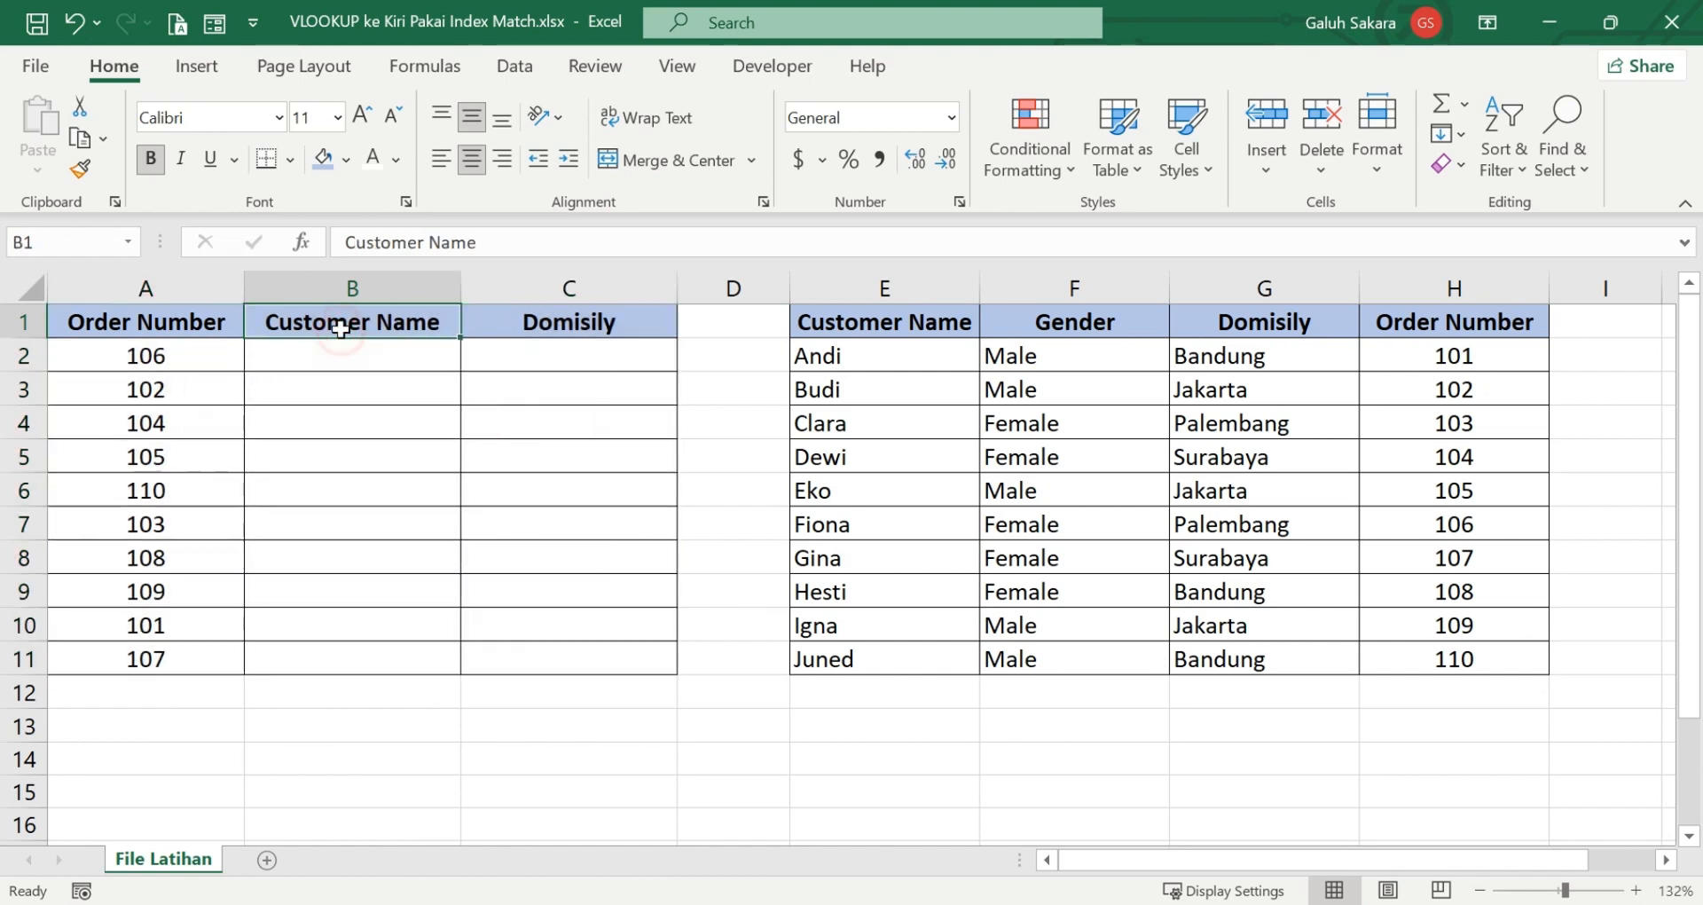
{"action": "left_click", "coordinate": [597, 332]}
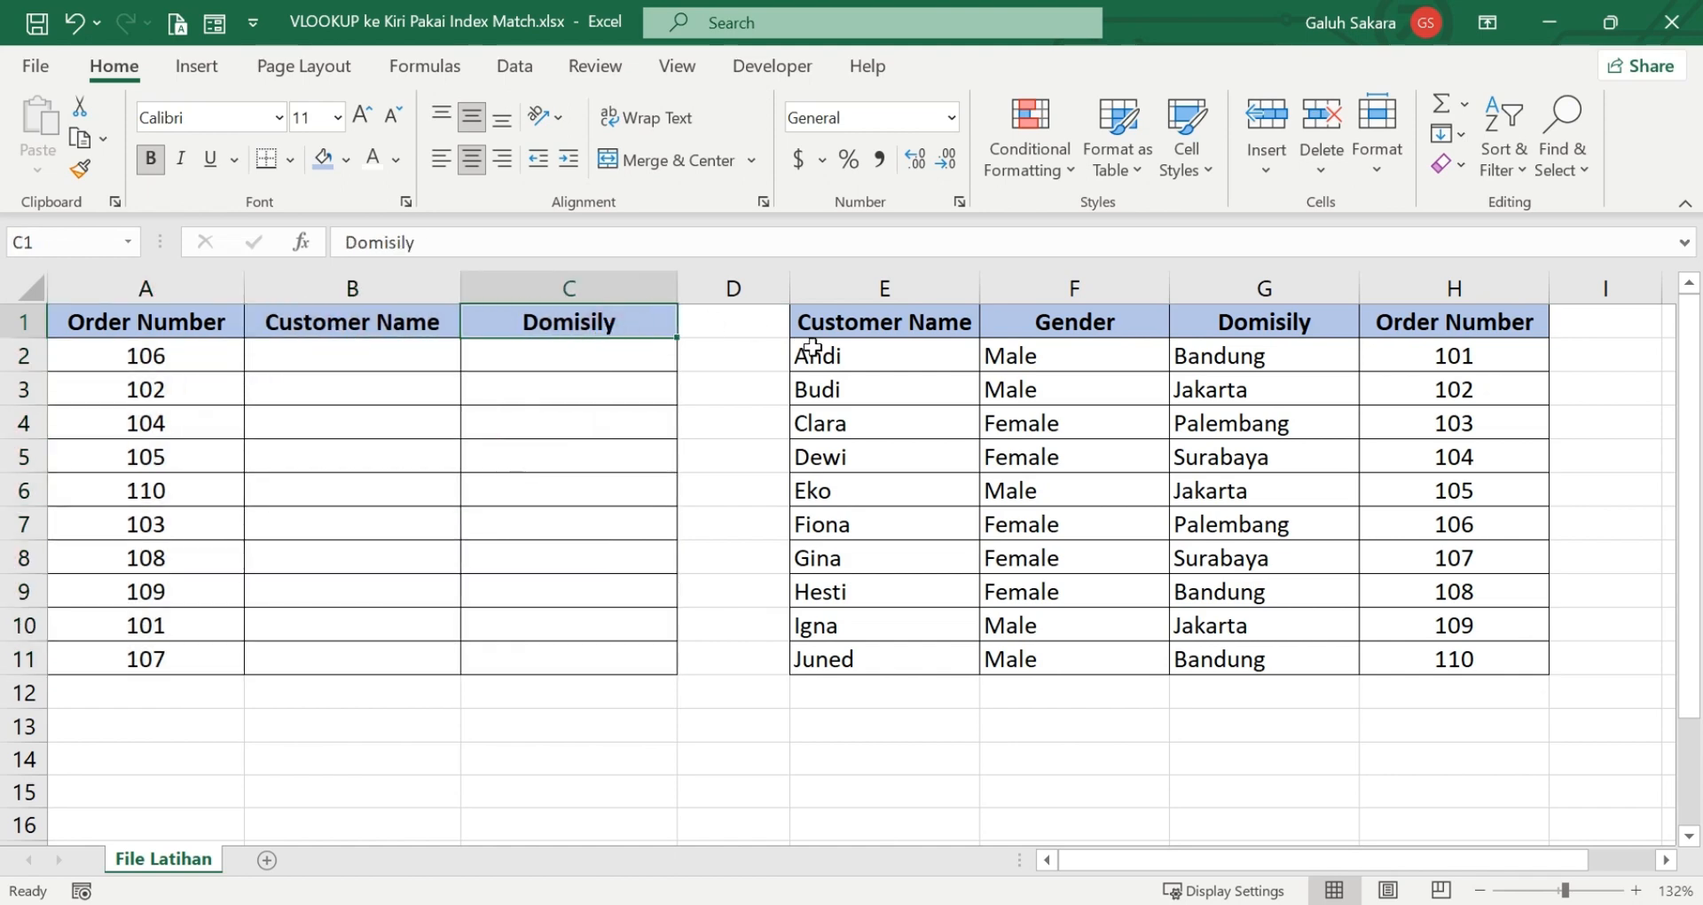
{"action": "left_click_drag", "start_coordinate": [838, 332], "coordinate": [1438, 653]}
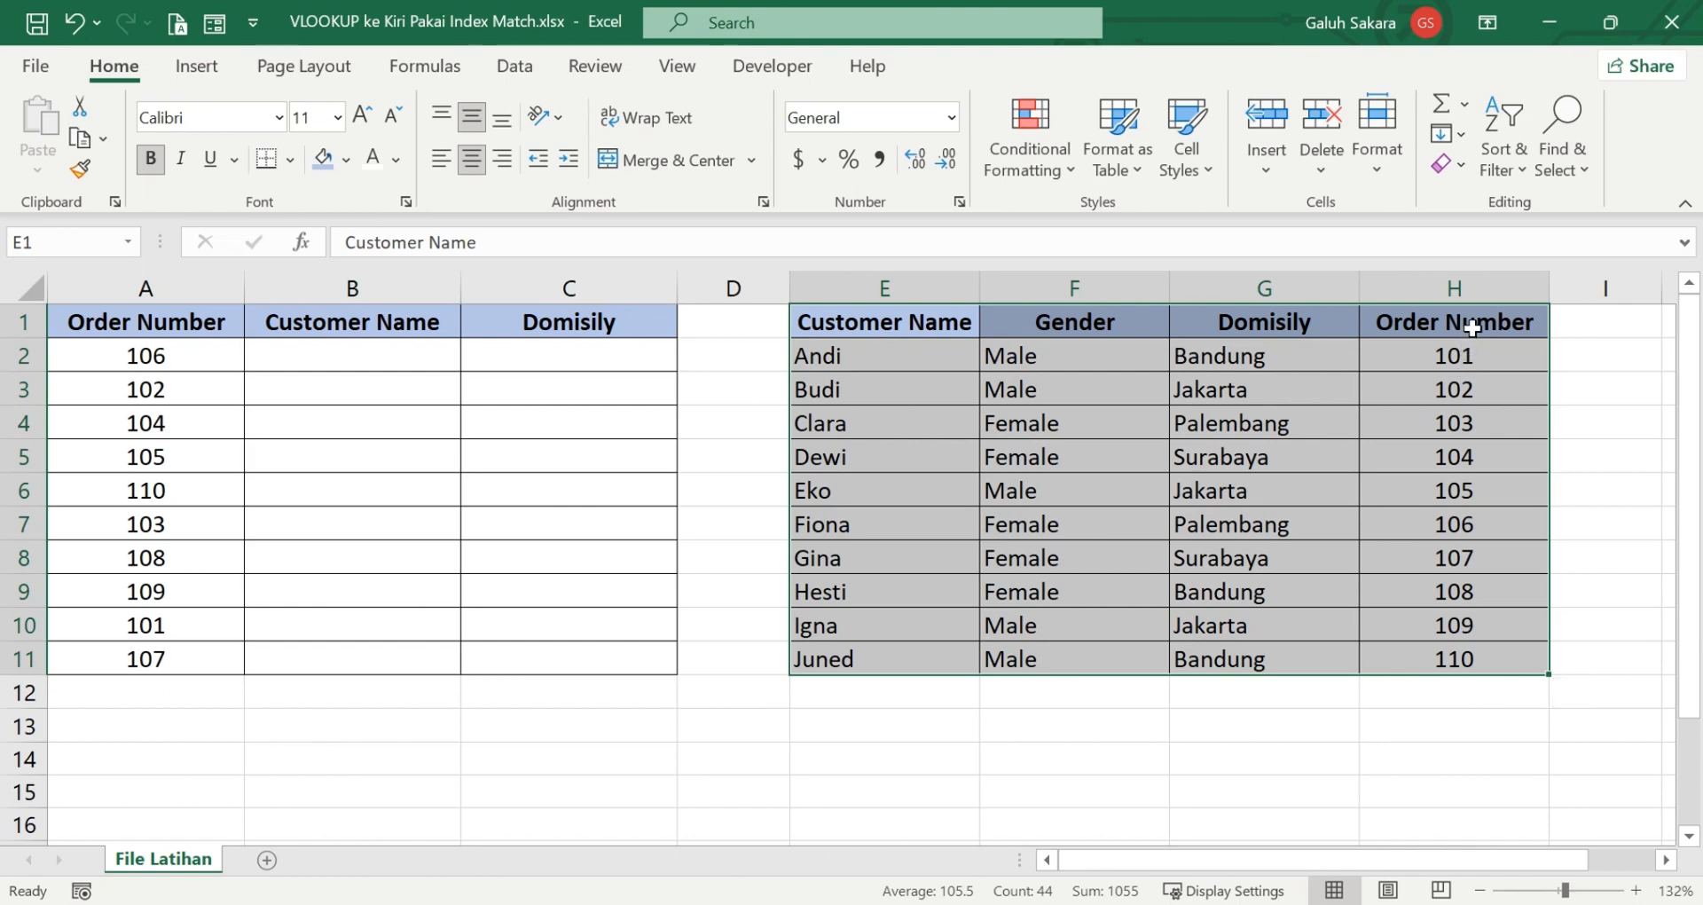
{"action": "left_click_drag", "start_coordinate": [1467, 328], "coordinate": [1467, 645]}
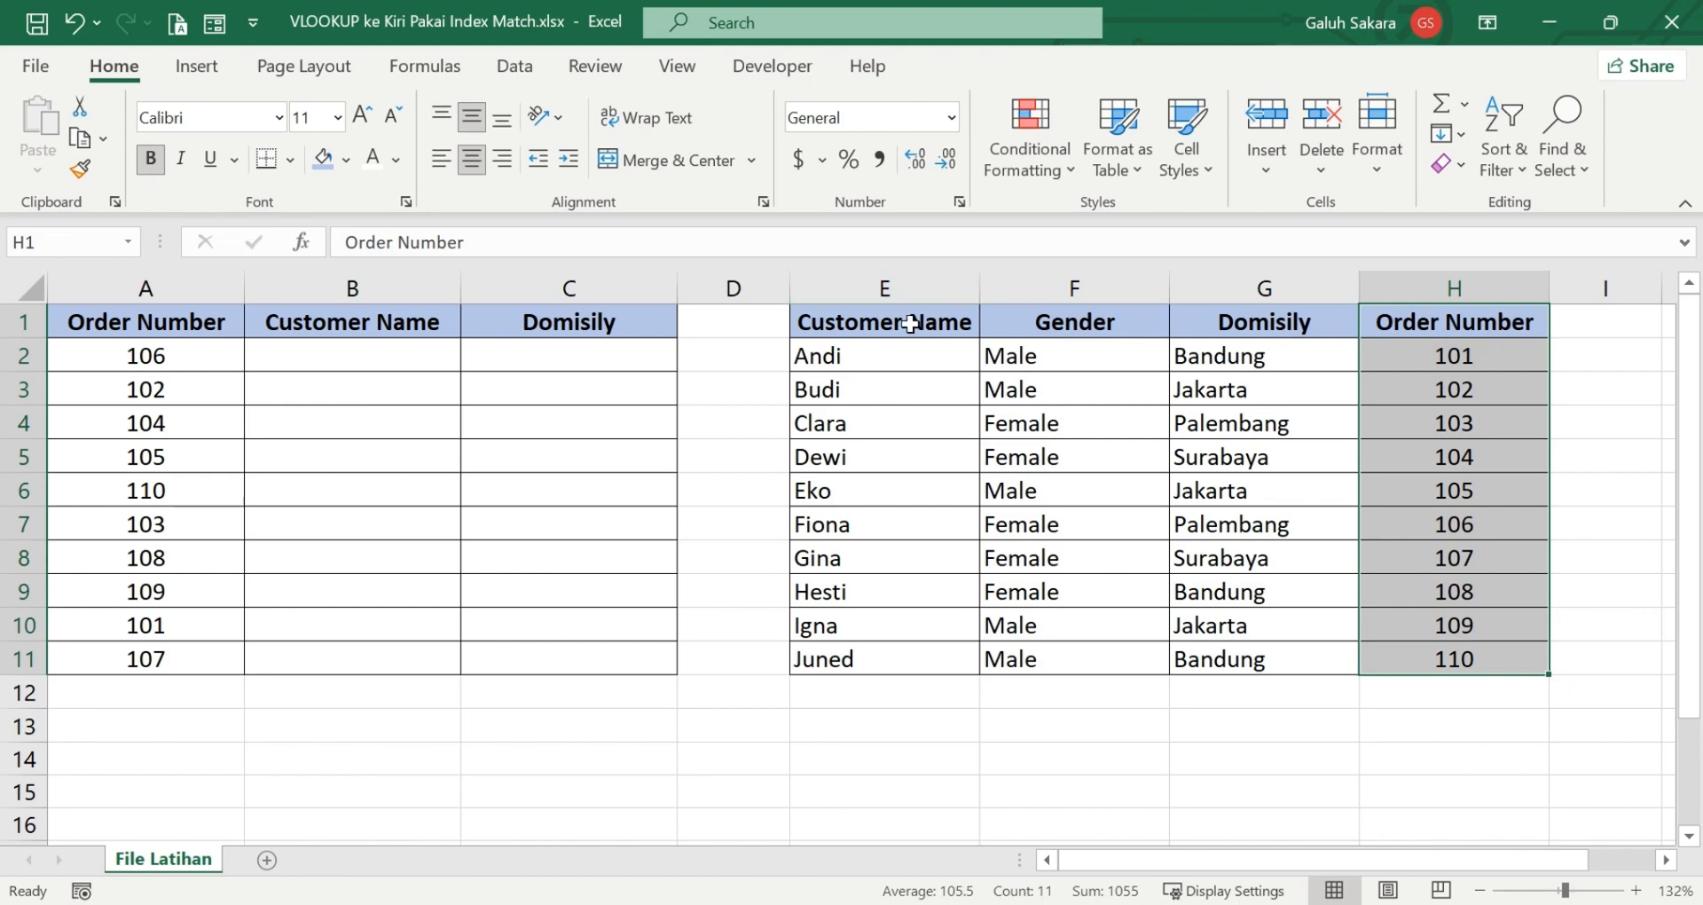
{"action": "left_click_drag", "start_coordinate": [610, 323], "coordinate": [633, 647]}
{"action": "left_click", "coordinate": [443, 565]}
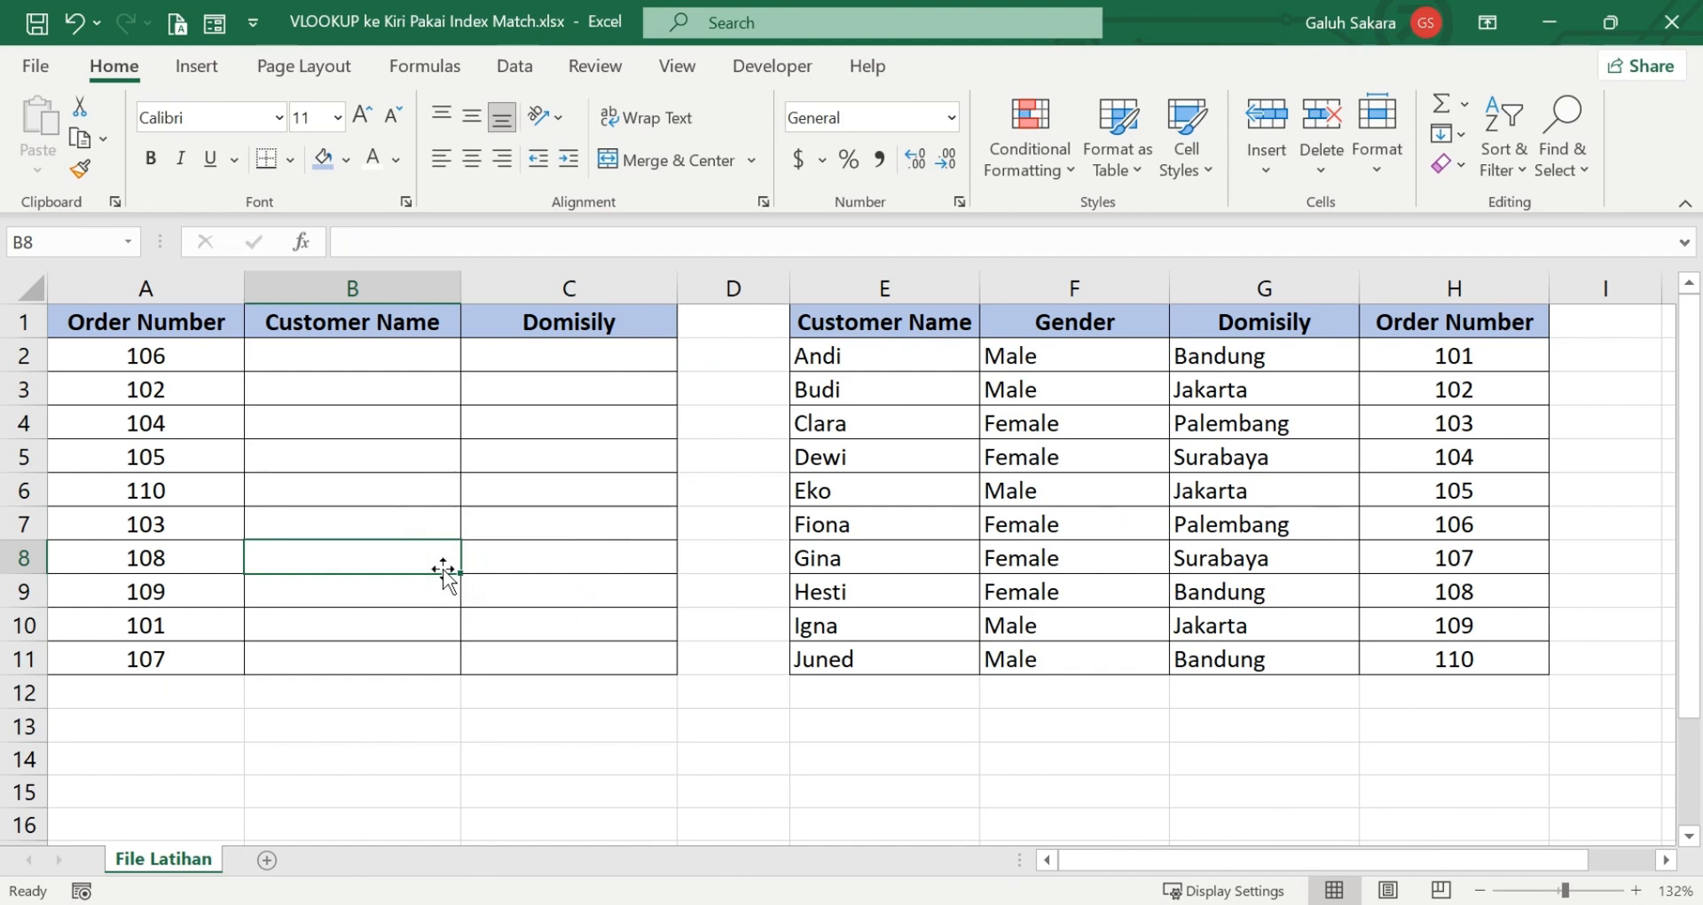
- Enter an INDEX formula in B2 over the absolute range $E$1:$H$11 with row number 7 and column number 1
{"action": "left_click", "coordinate": [420, 353]}
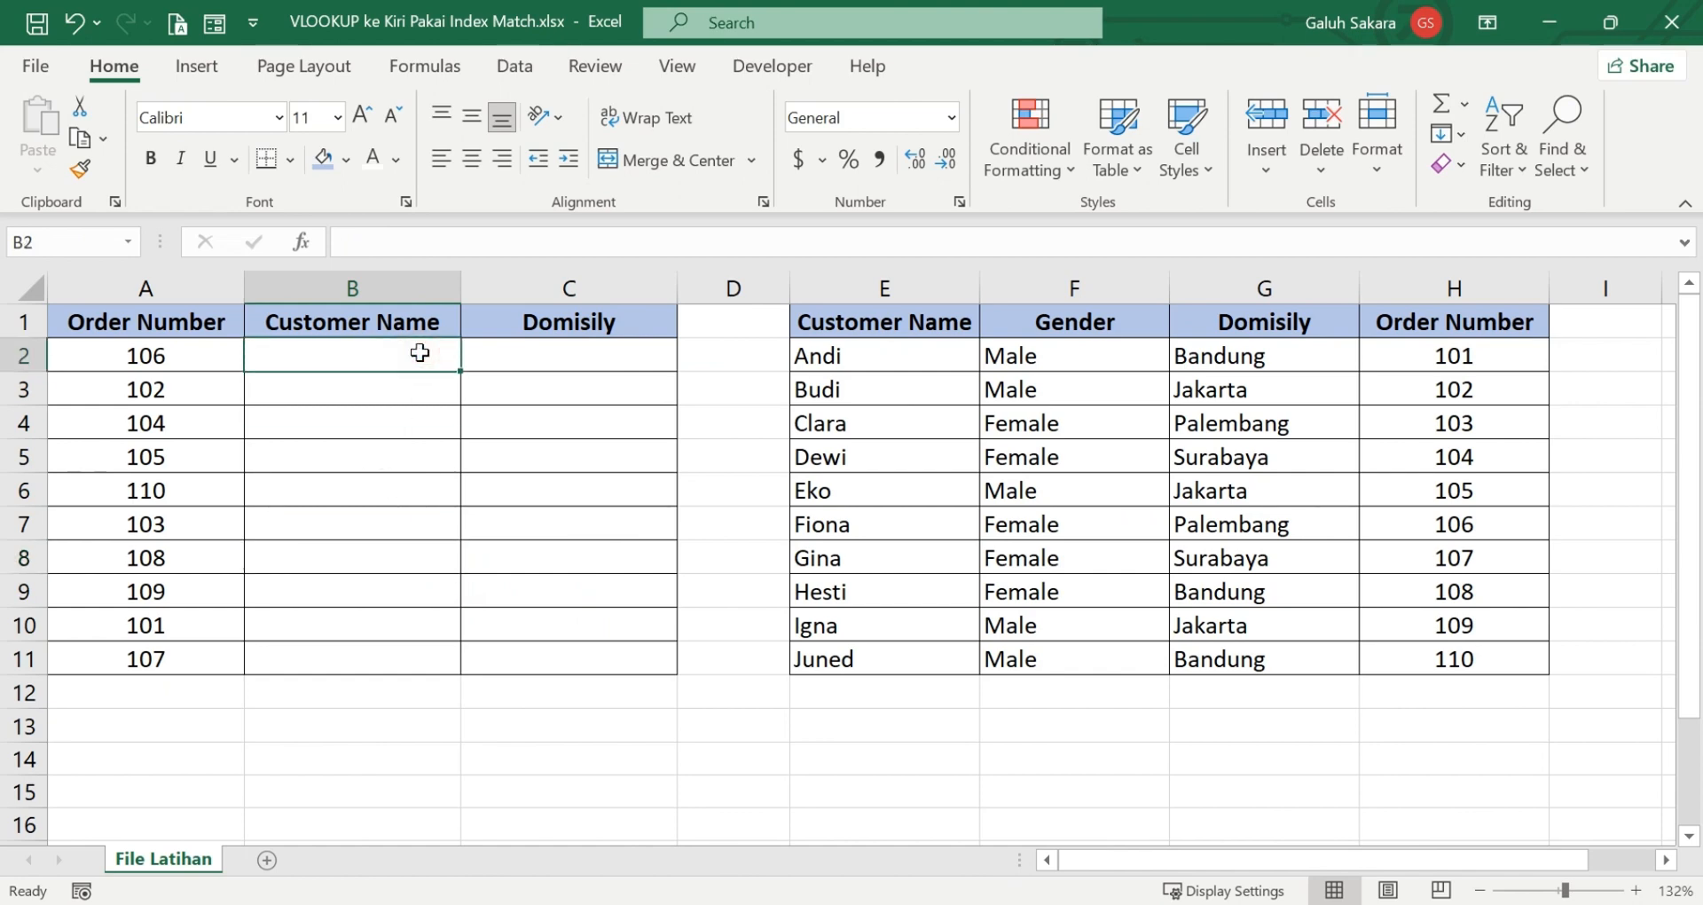
{"action": "type", "text": "="}
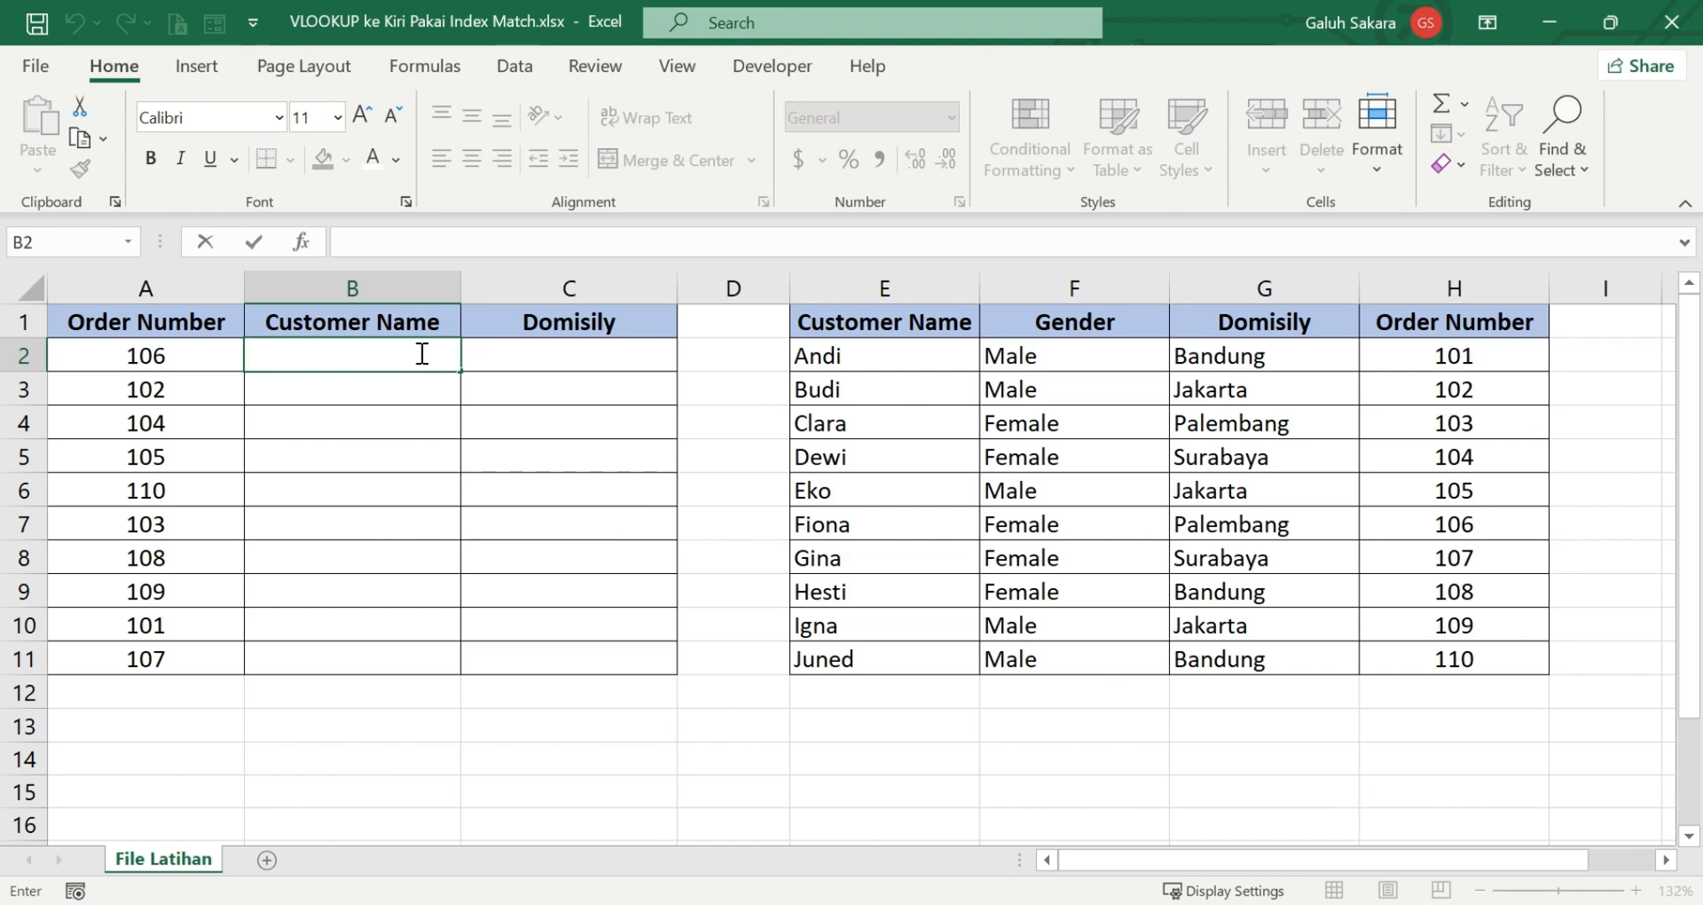
{"action": "type", "text": "inde"}
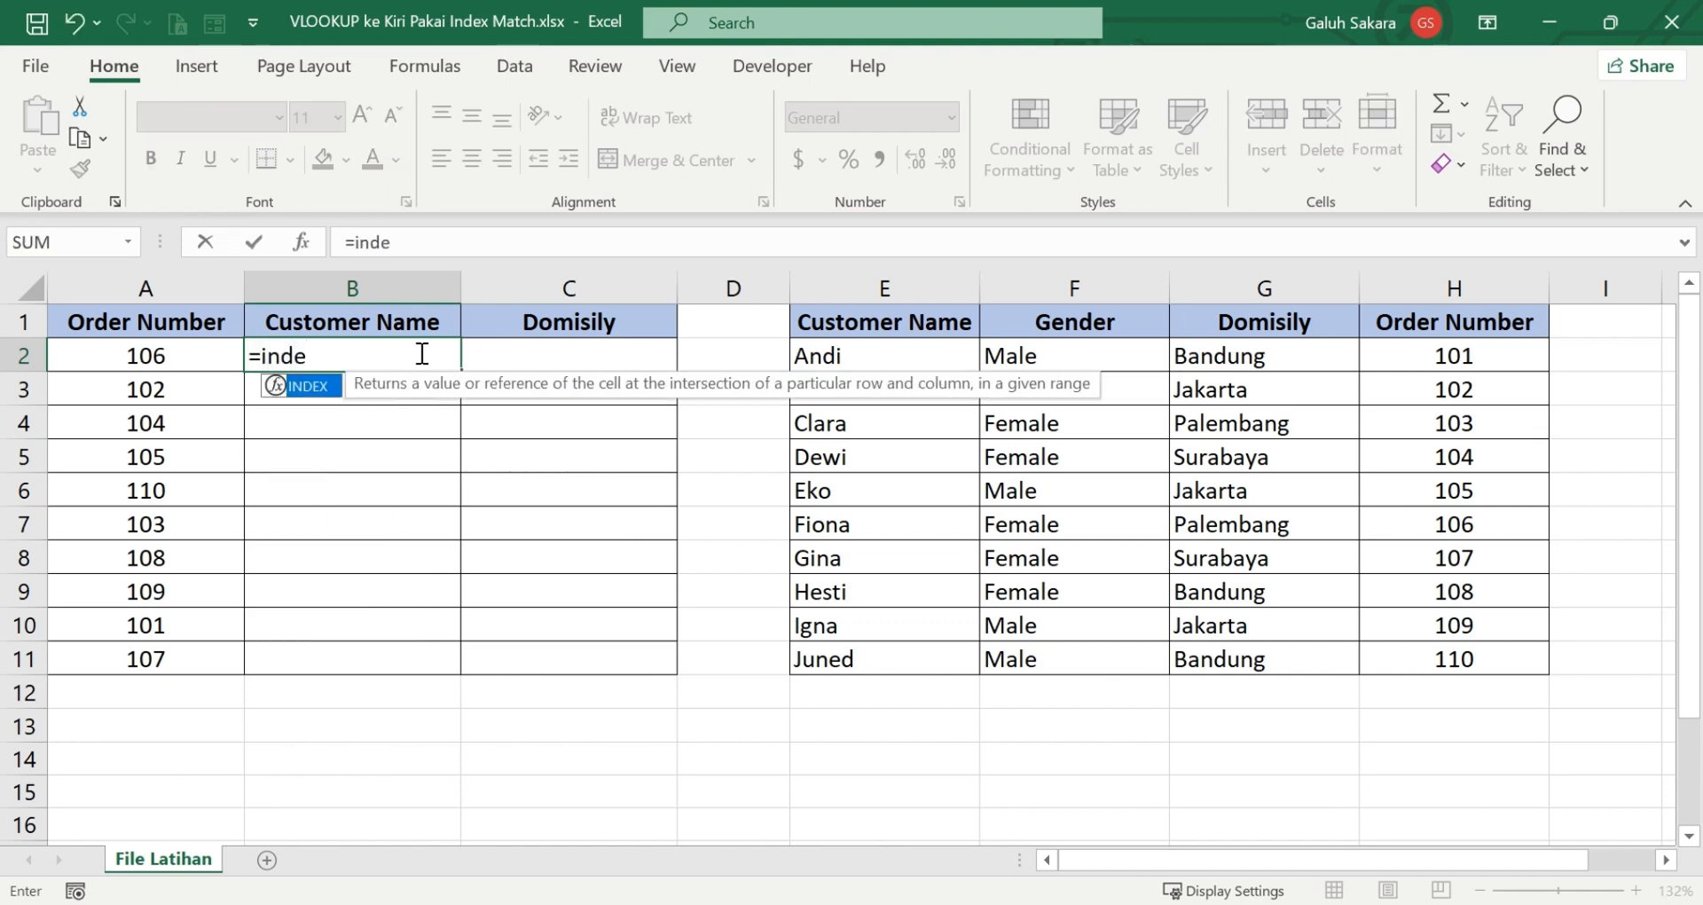
{"action": "type", "text": "x("}
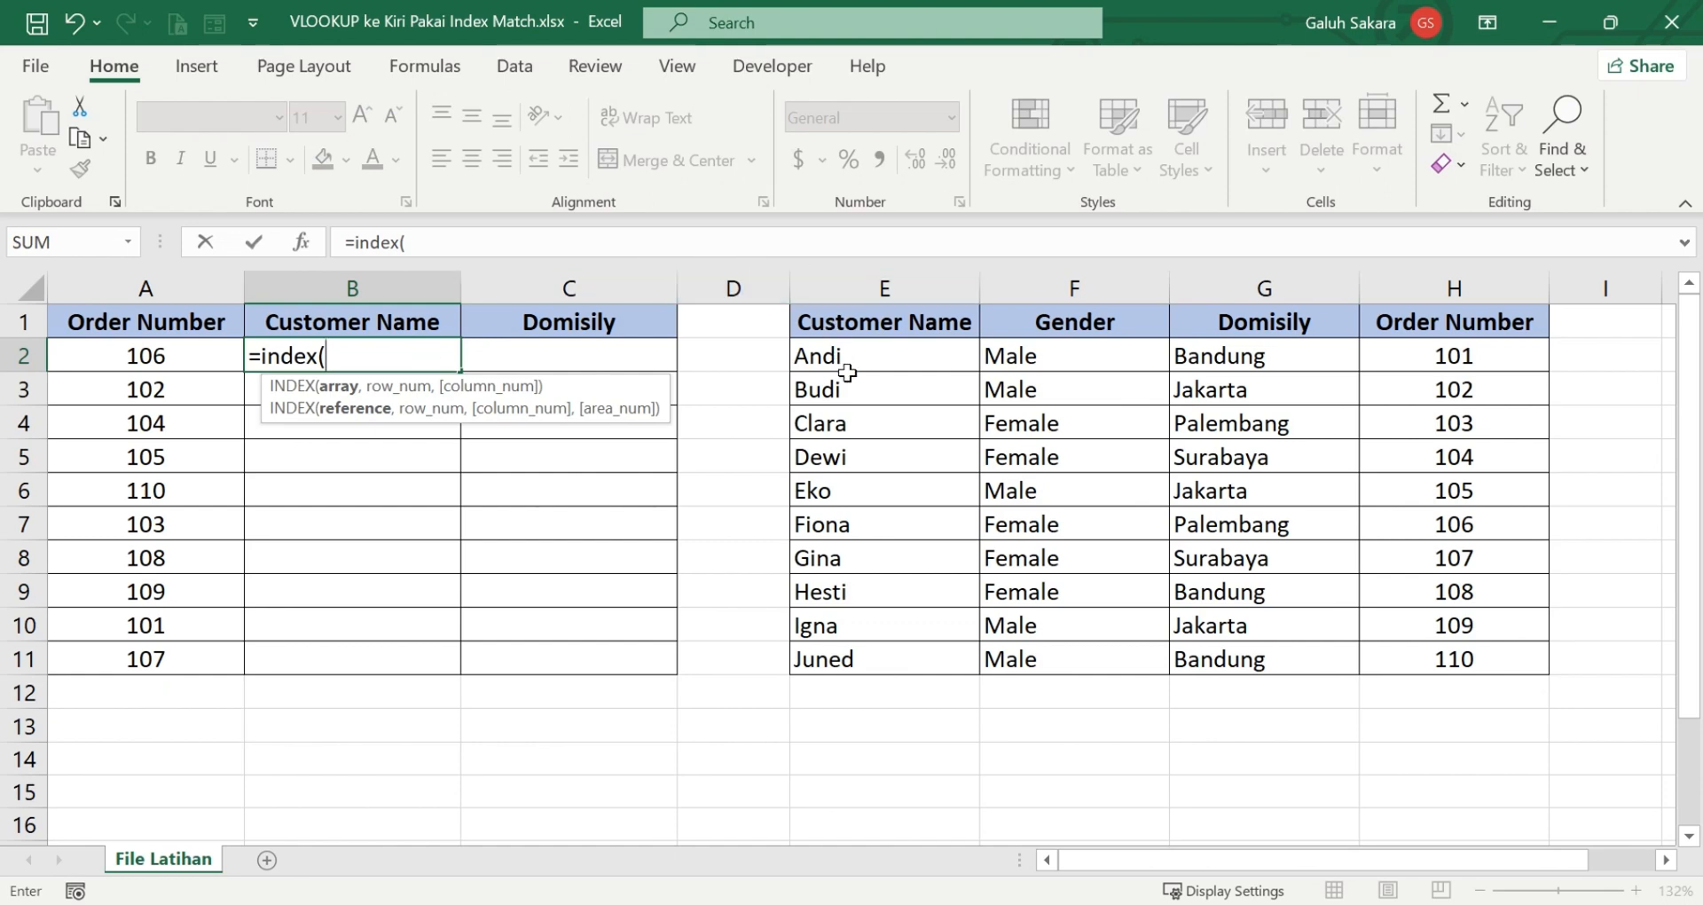
{"action": "mouse_move", "coordinate": [899, 327]}
{"action": "left_mouse_down"}
{"action": "mouse_move", "coordinate": [1215, 593]}
{"action": "mouse_move", "coordinate": [1399, 643]}
{"action": "left_mouse_up"}
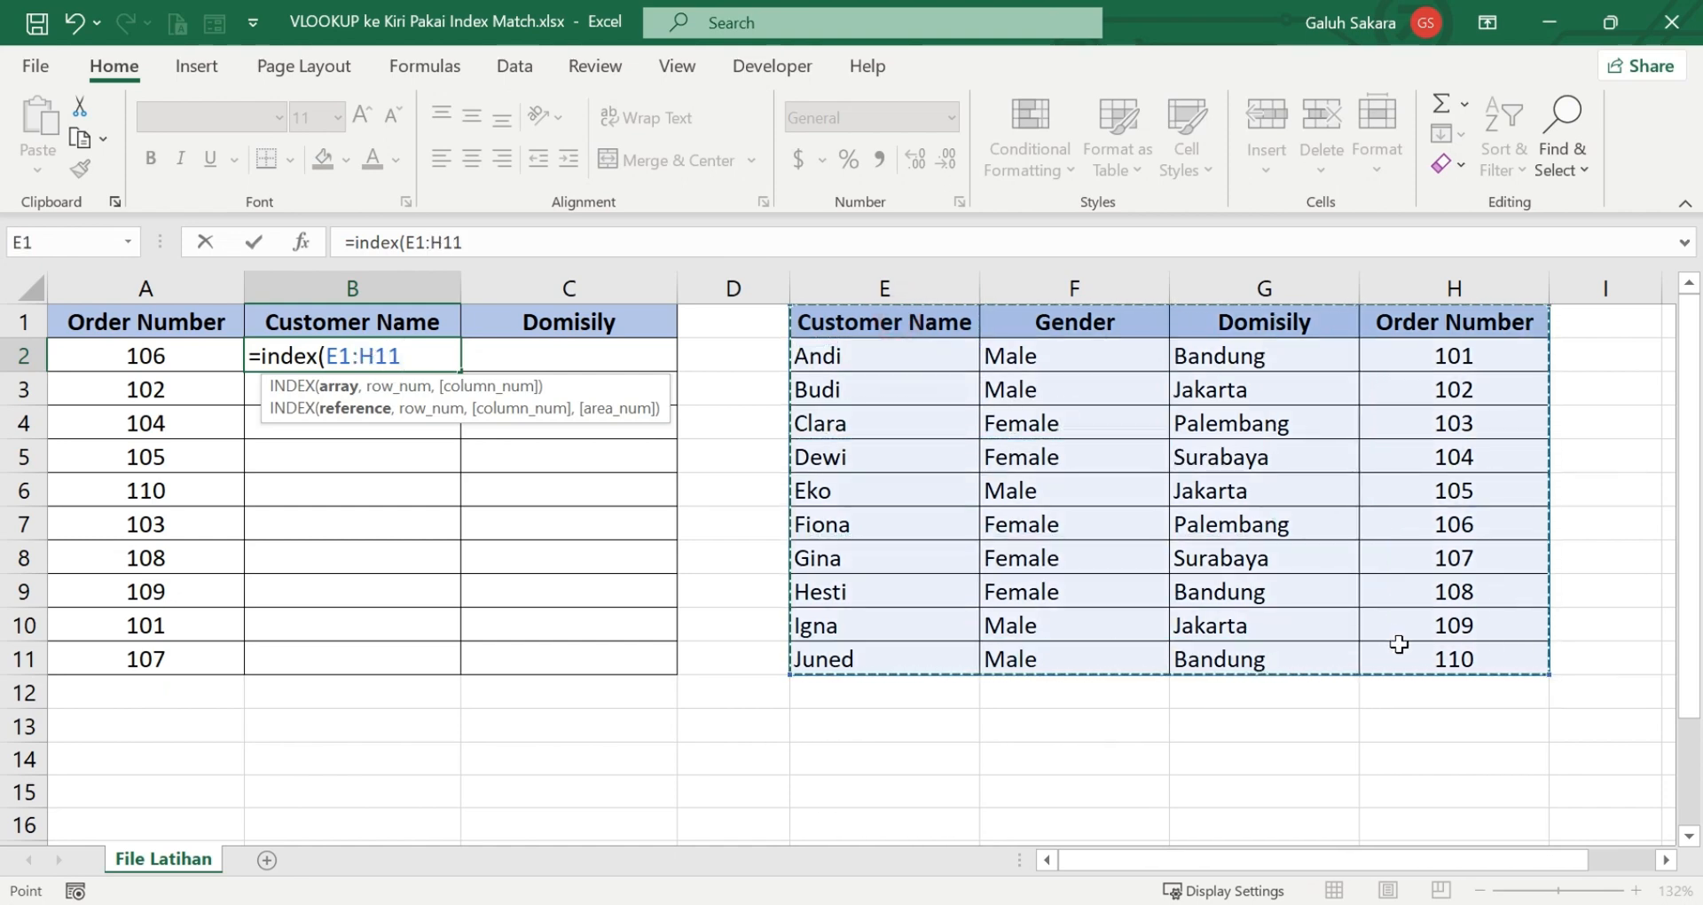
{"action": "key", "text": "F4"}
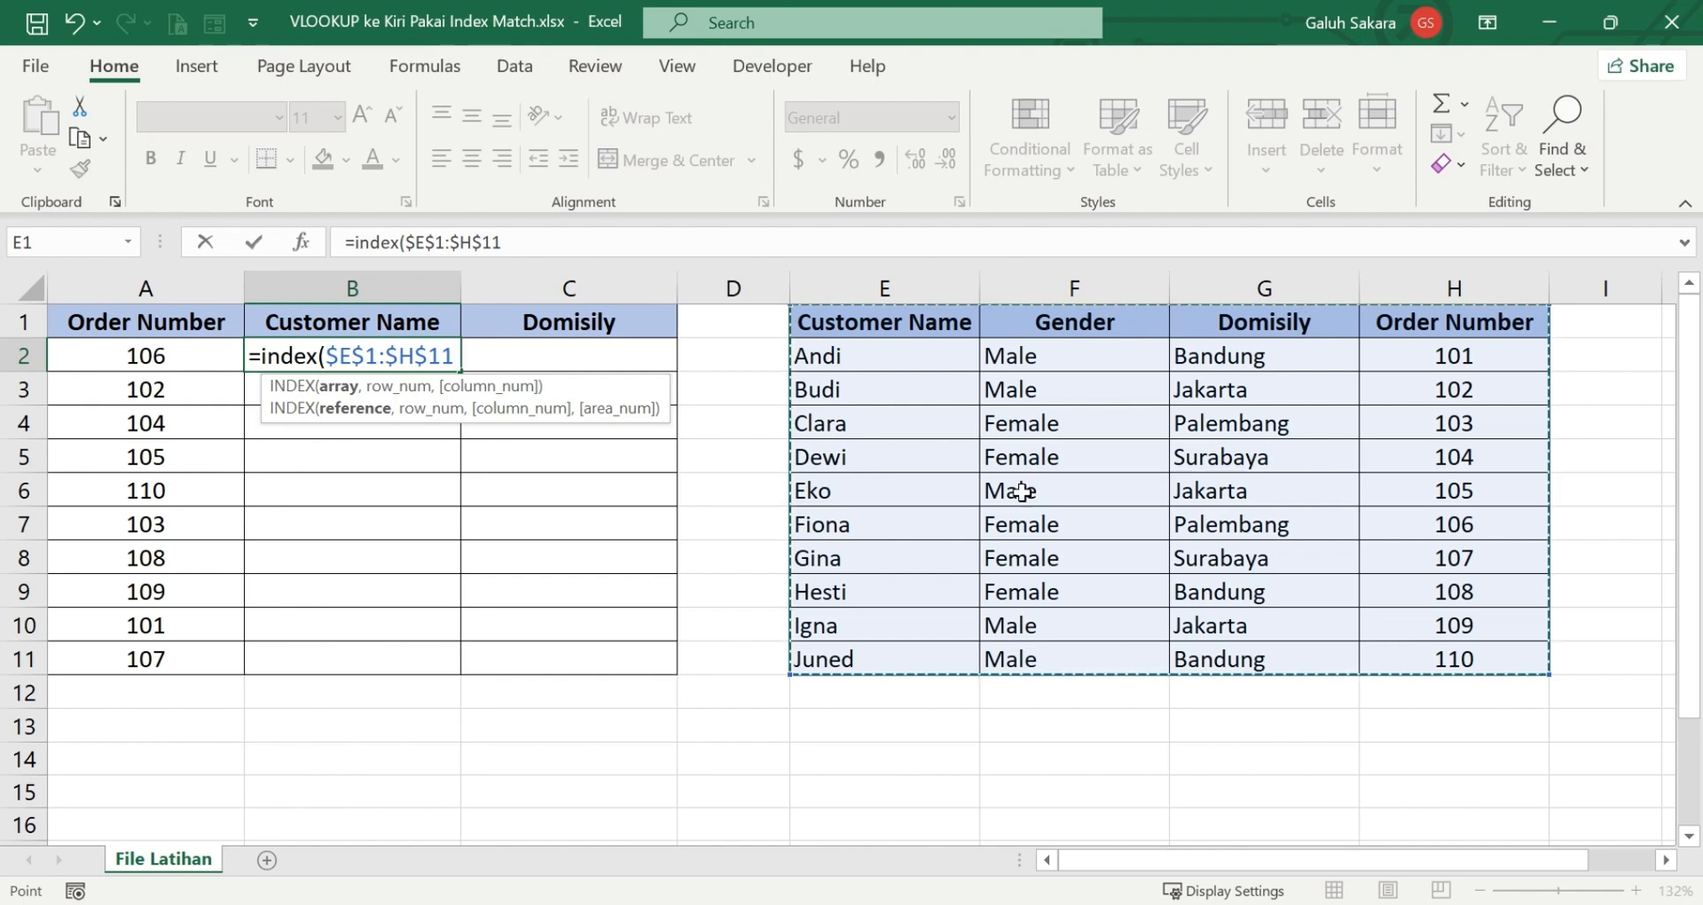
{"action": "type", "text": ","}
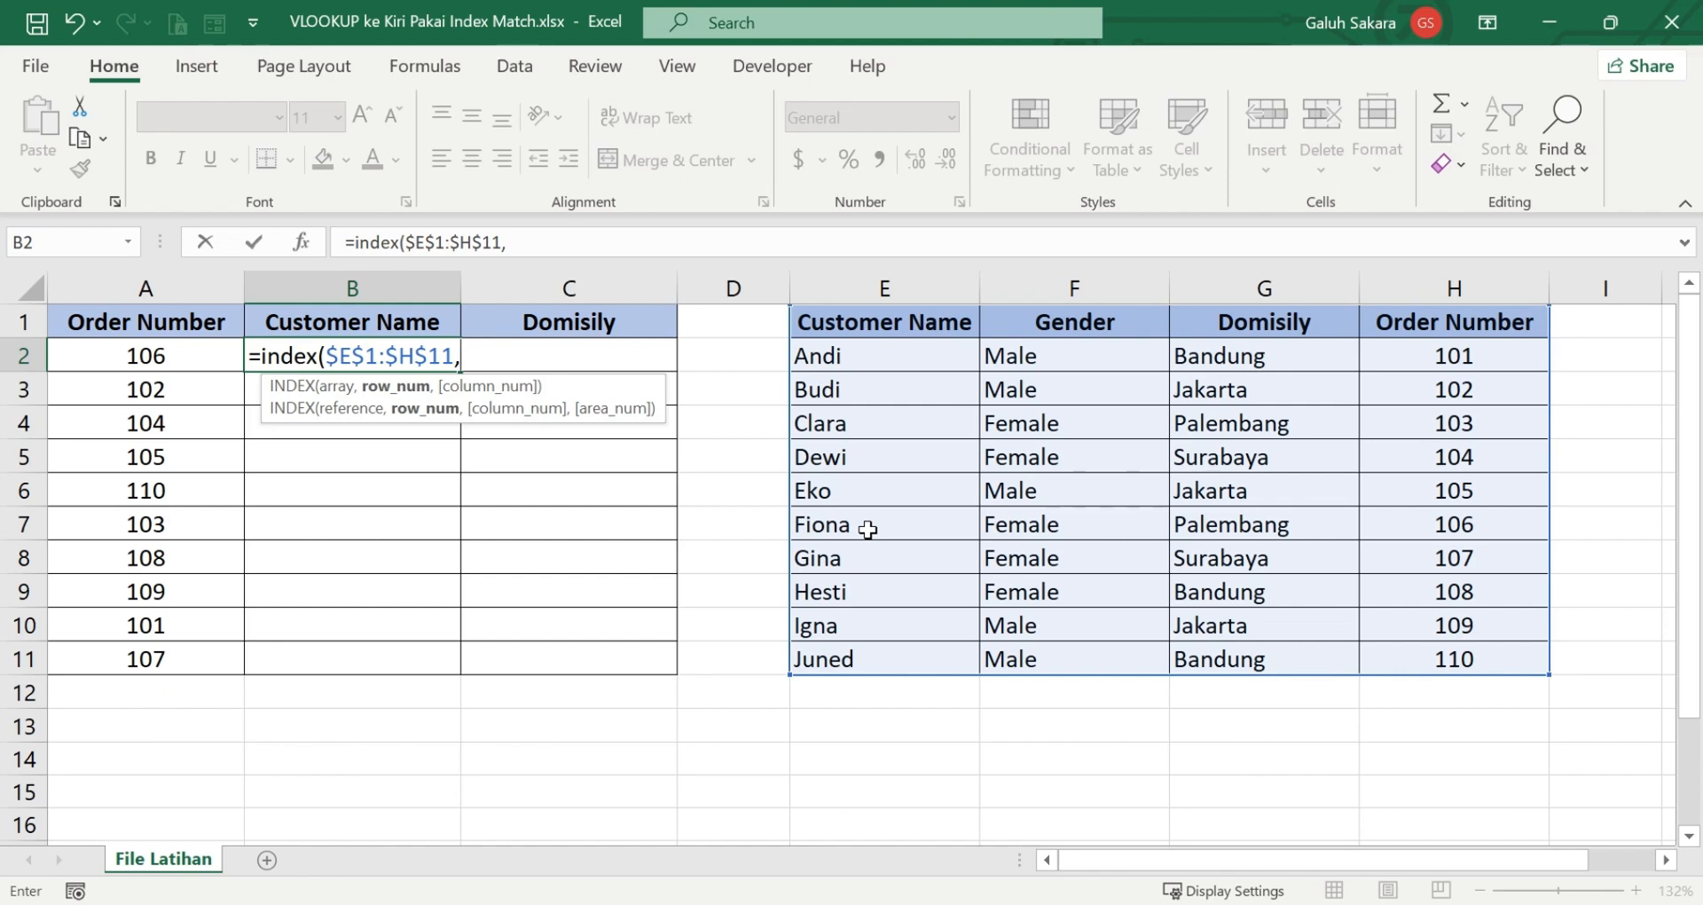
{"action": "type", "text": "7"}
{"action": "type", "text": ",1"}
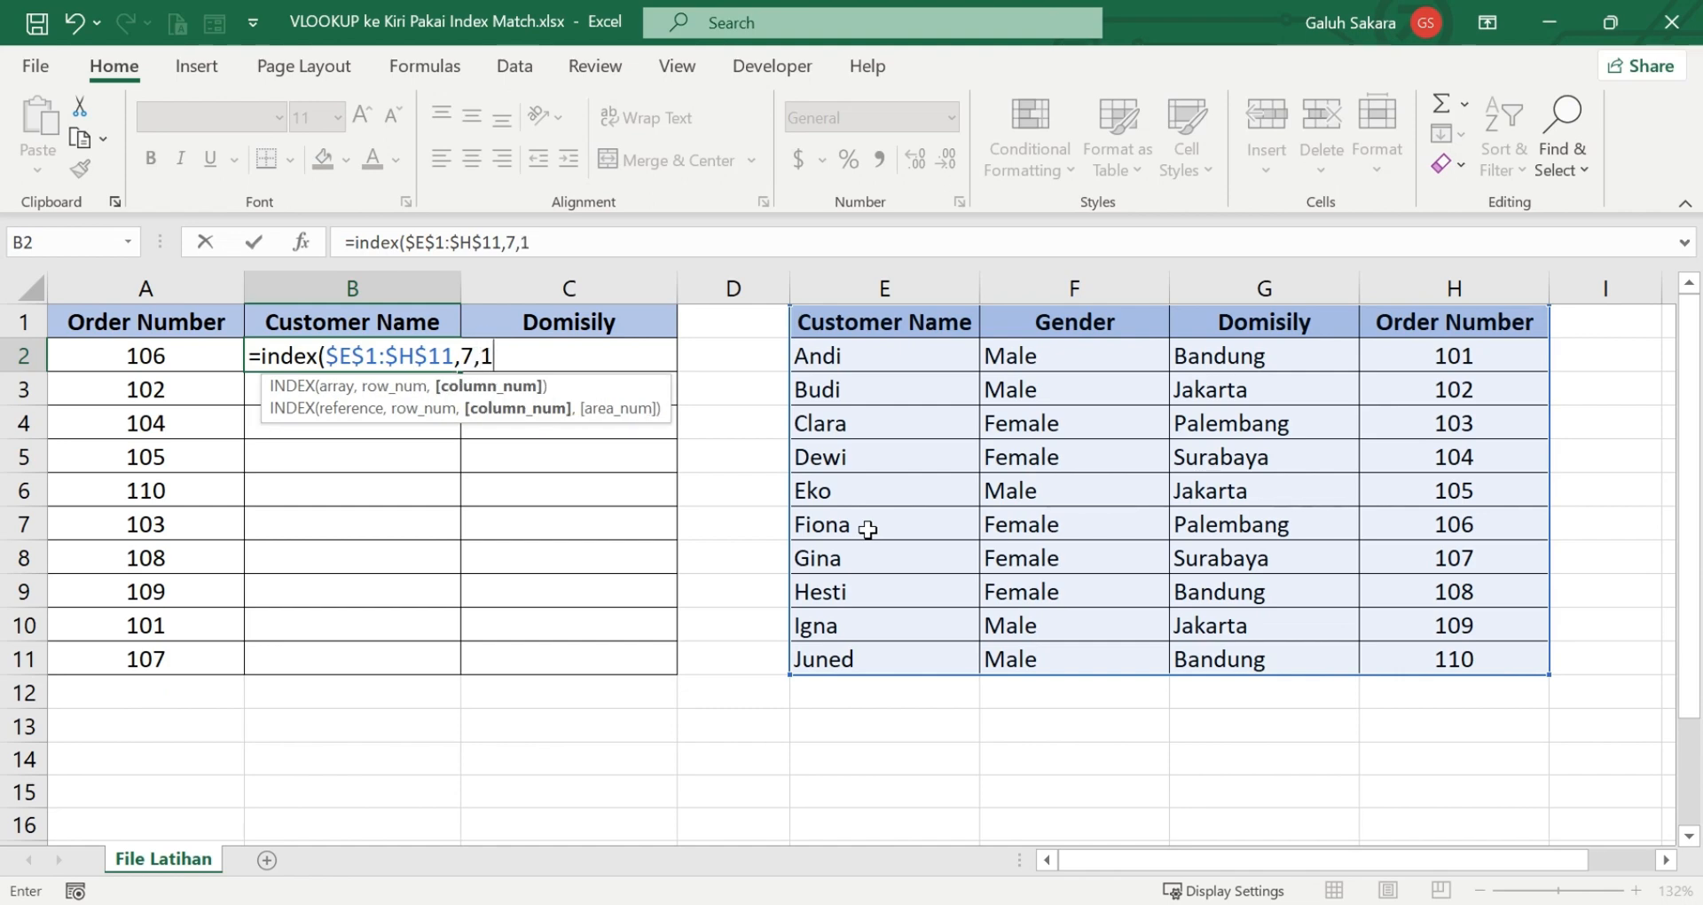
{"action": "type", "text": ")"}
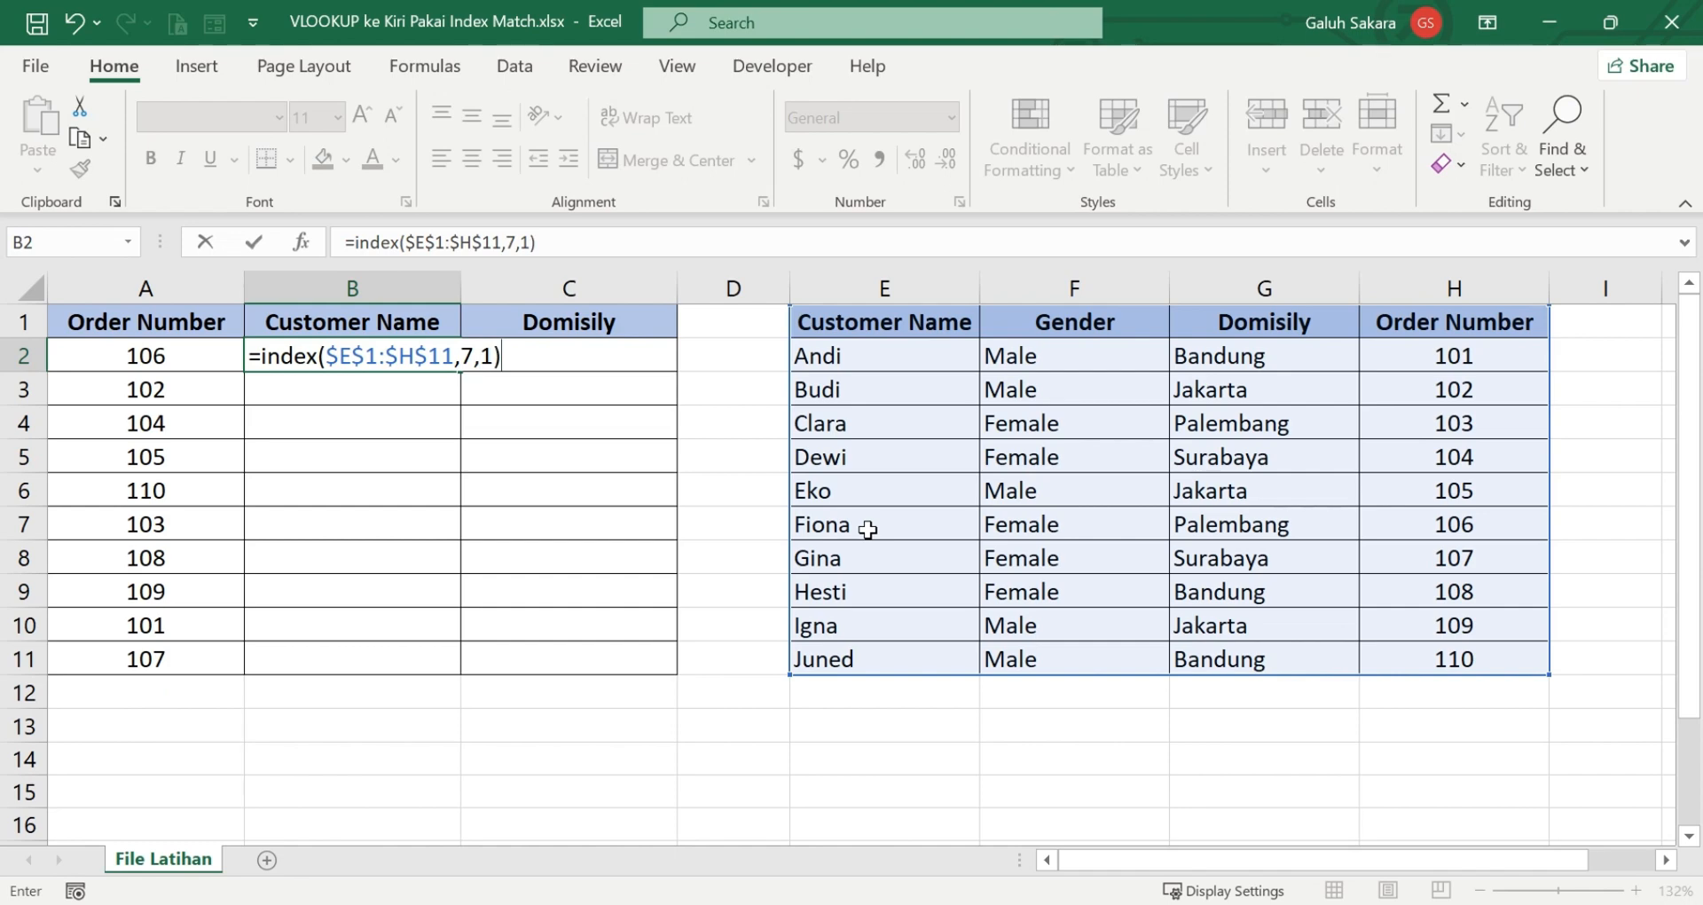
{"action": "key", "text": "Return"}
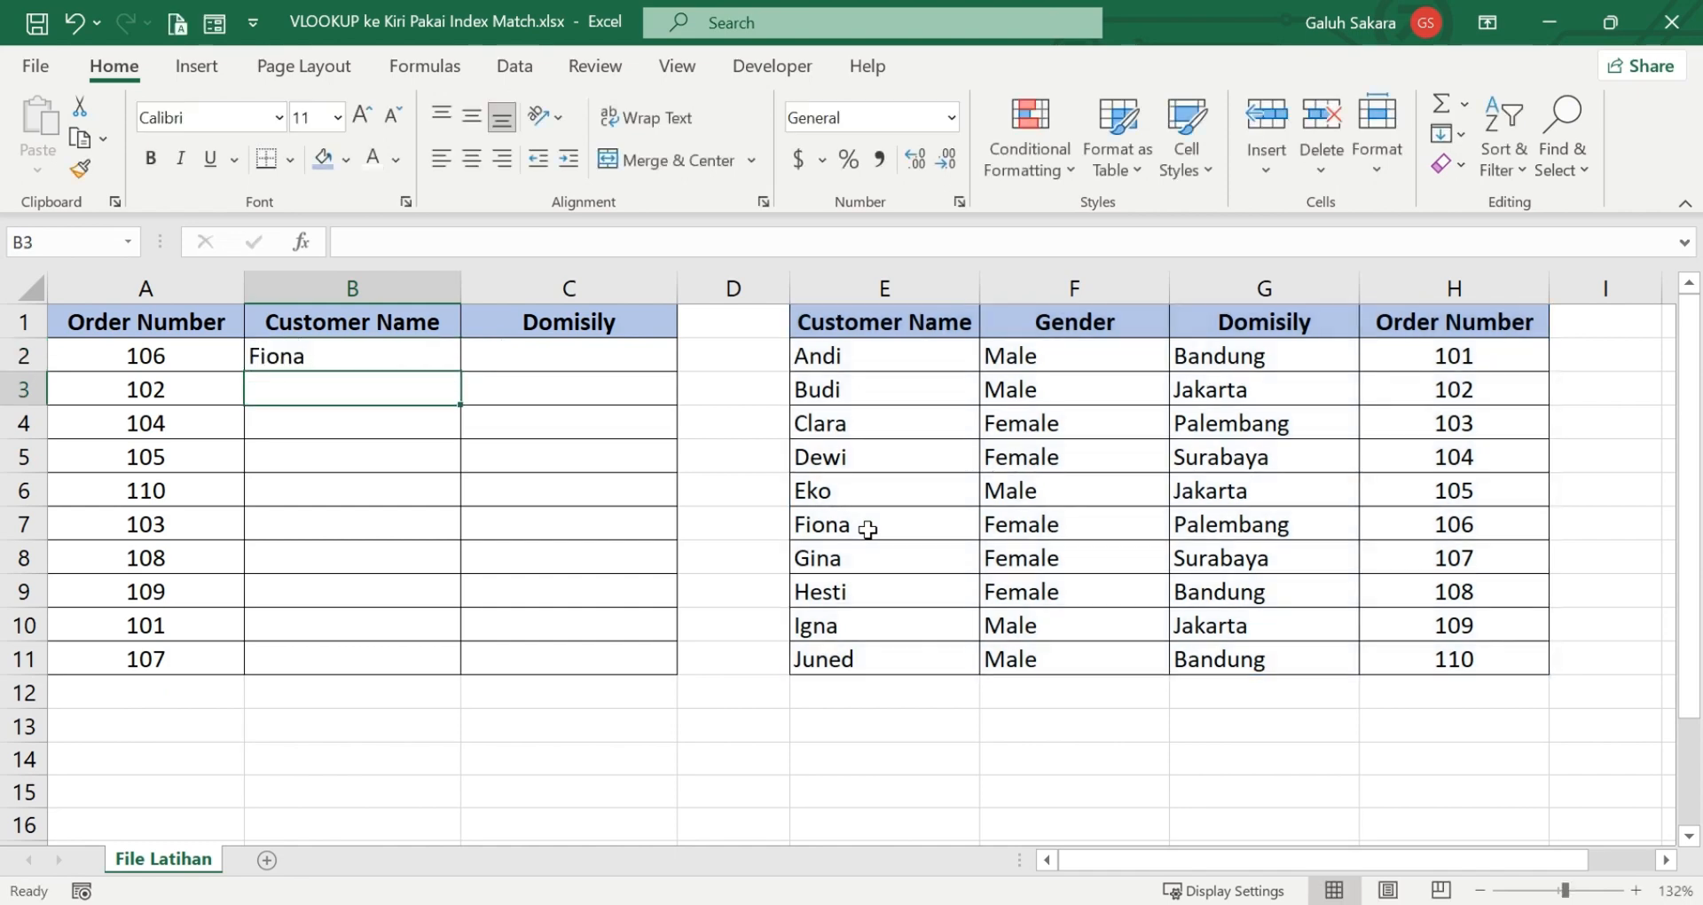
- Replace the fixed row number in B2's INDEX formula with MATCH(A2,$H$1:$H$11,0)
{"action": "left_click", "coordinate": [417, 360]}
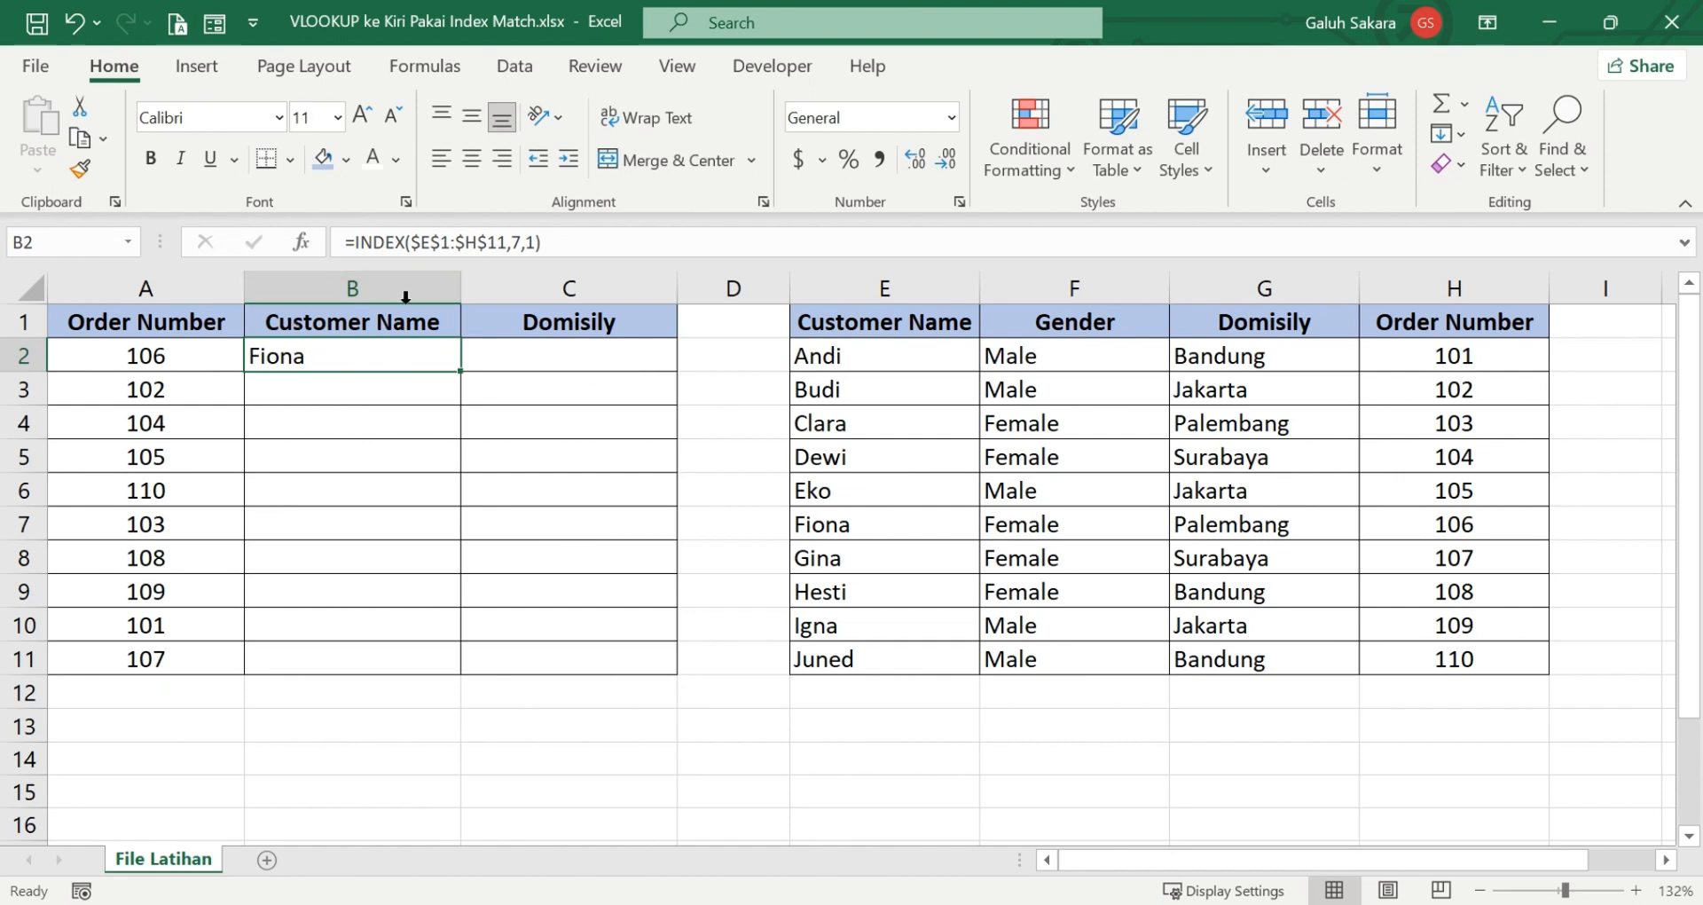
{"action": "double_click", "coordinate": [359, 360]}
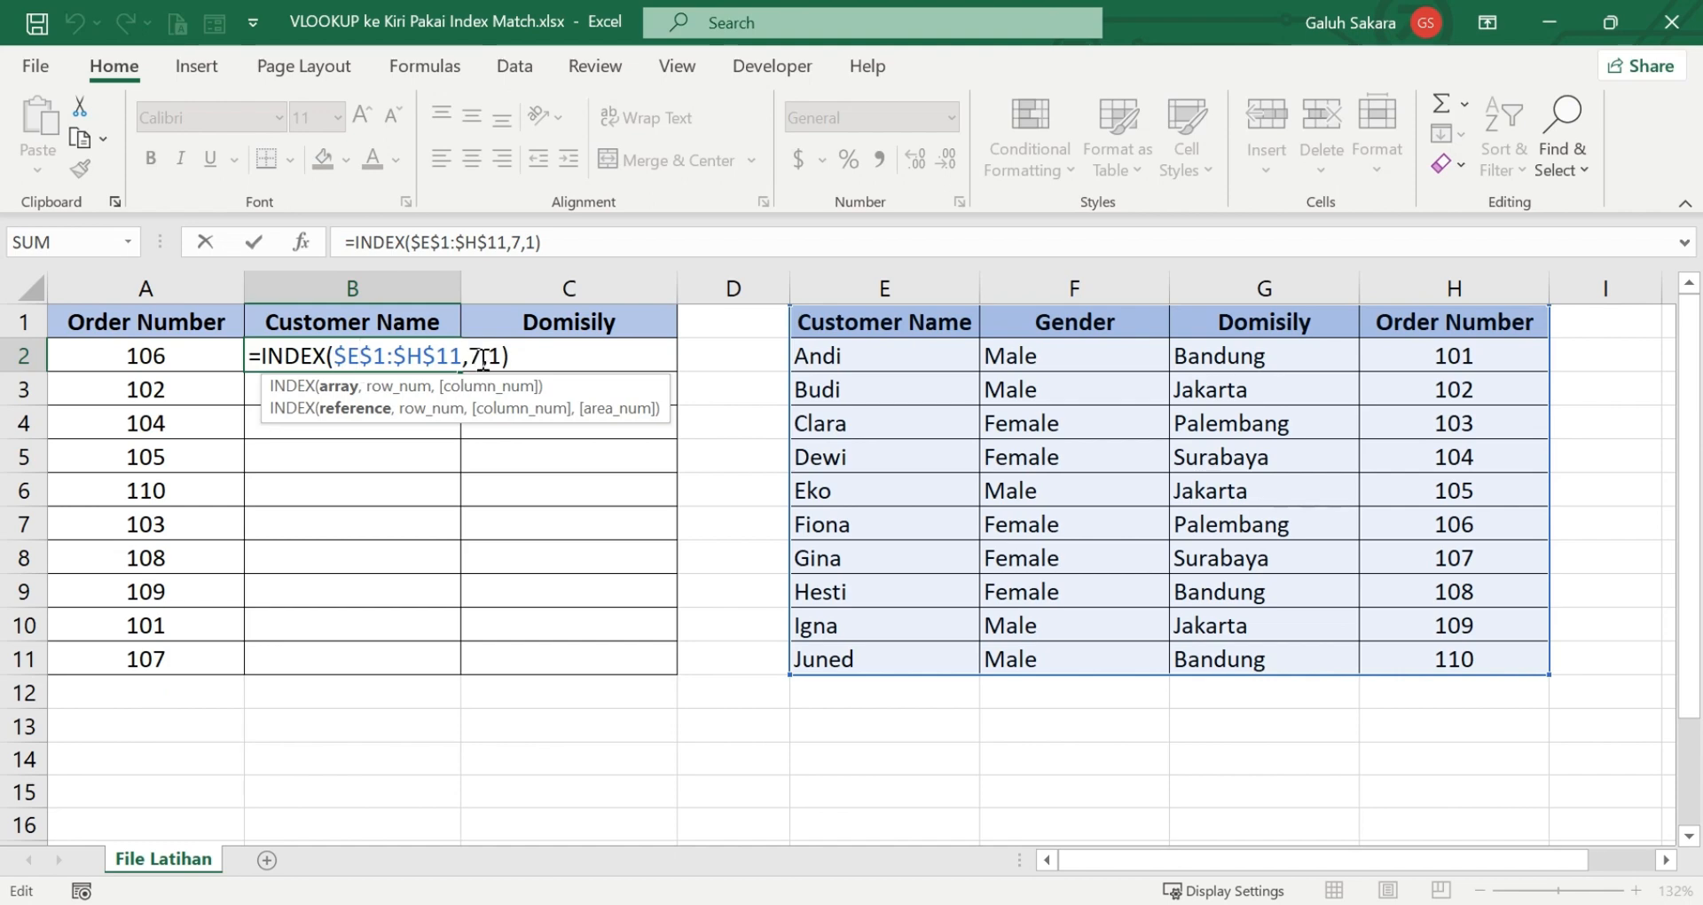
{"action": "left_click", "coordinate": [485, 355]}
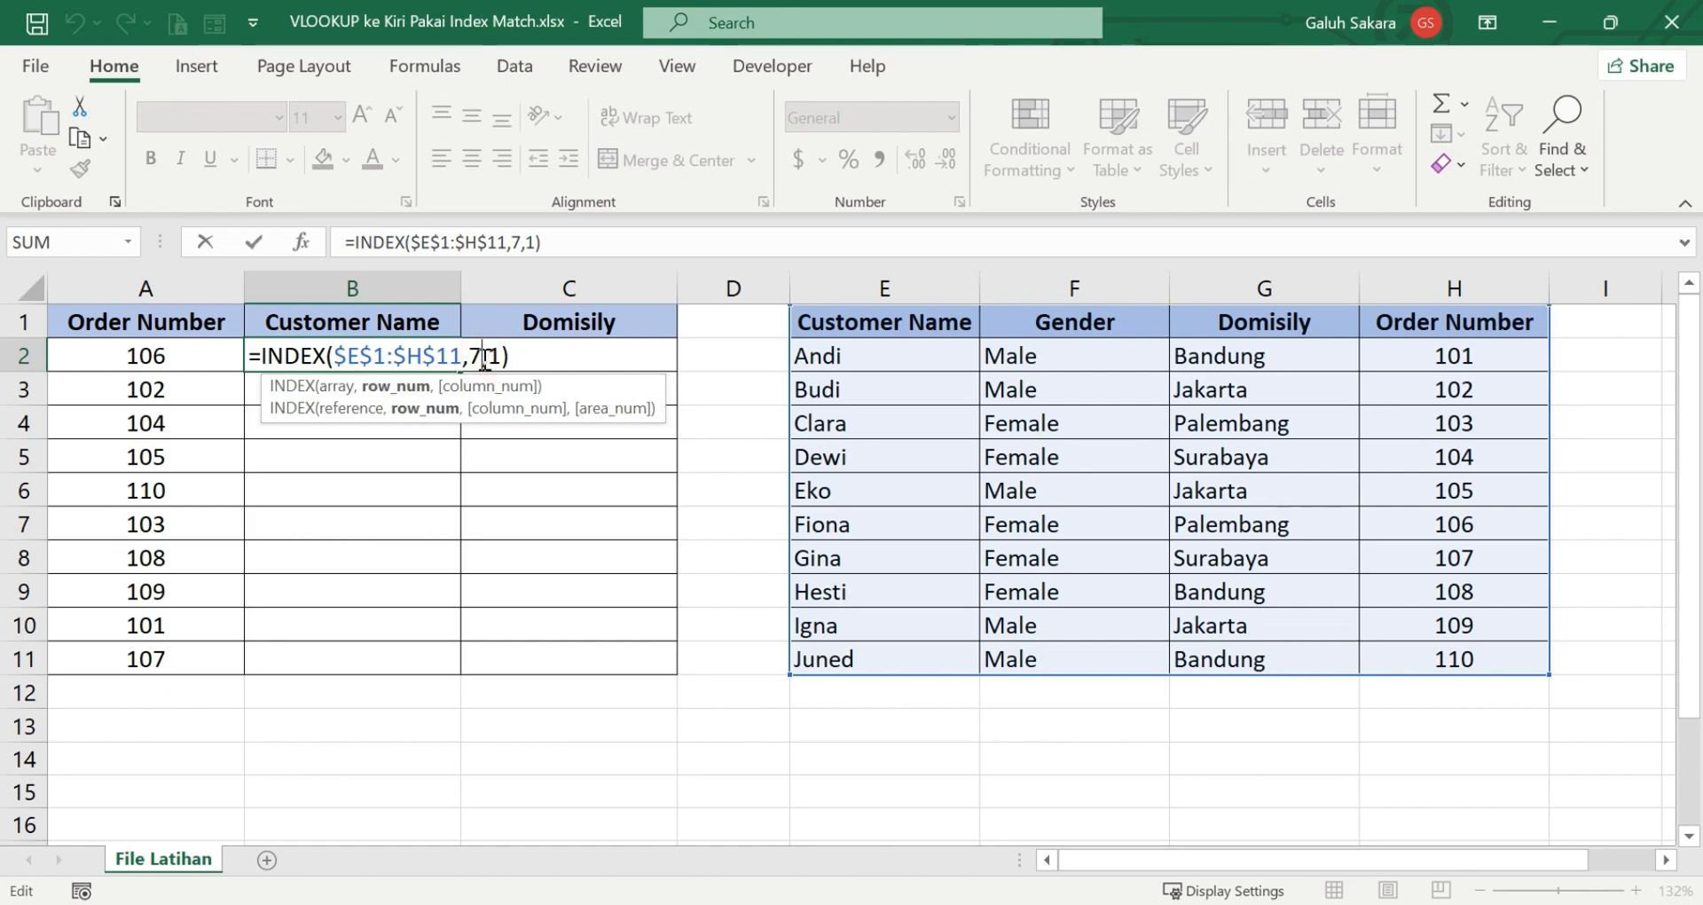
{"action": "key", "text": "BackSpace"}
{"action": "type", "text": "match"}
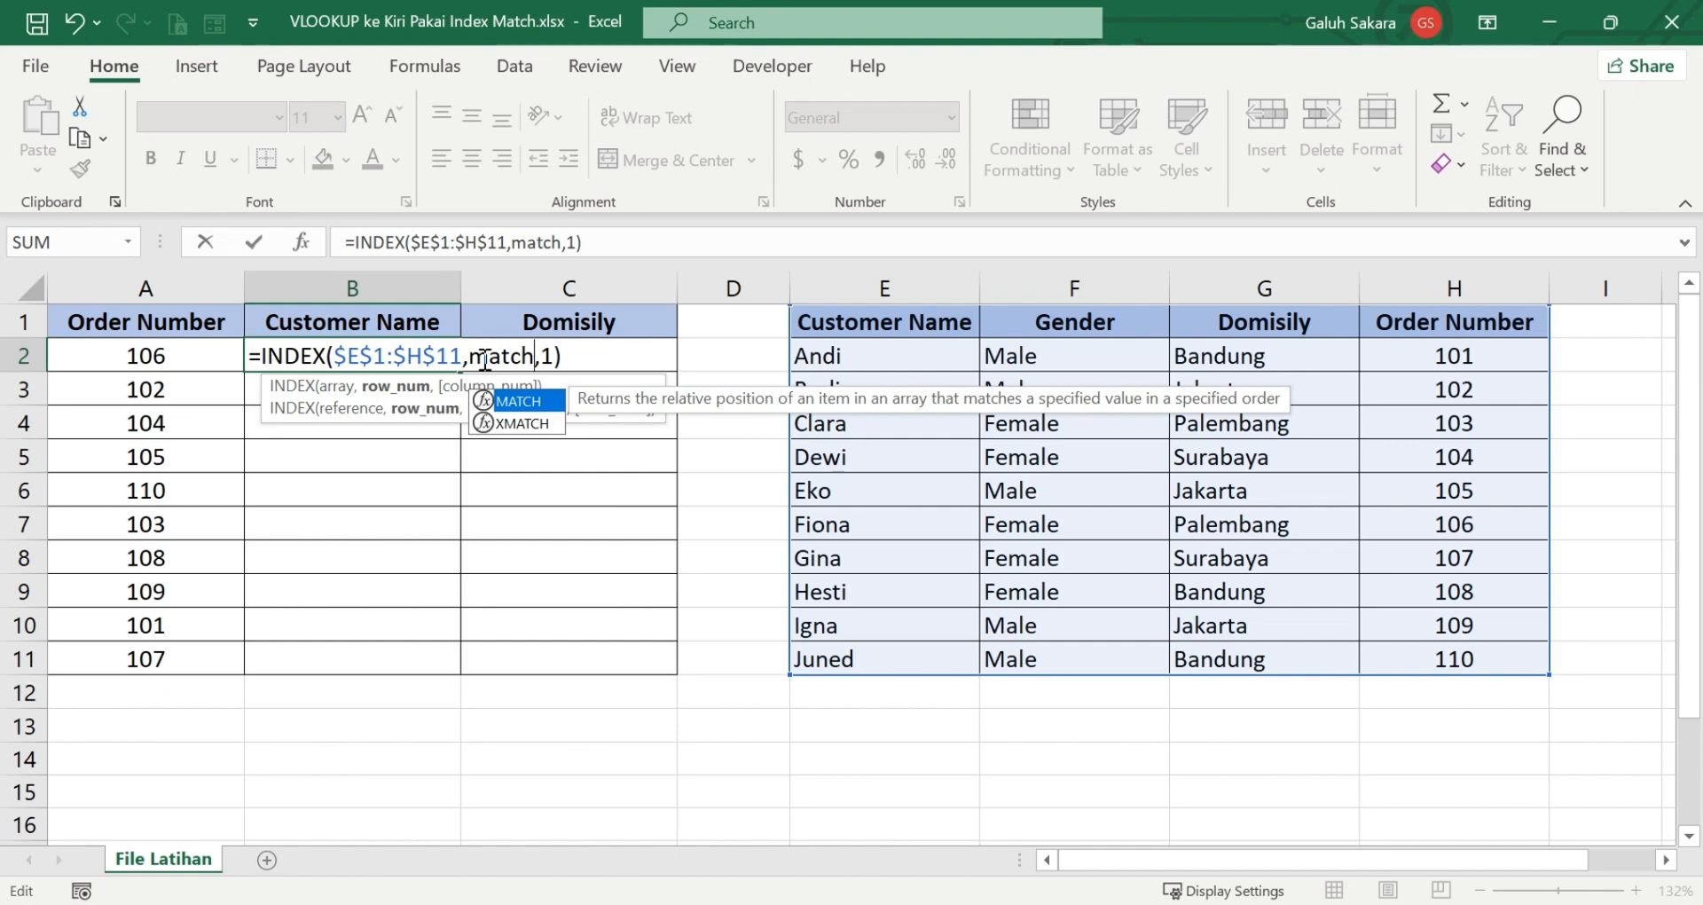
{"action": "type", "text": "("}
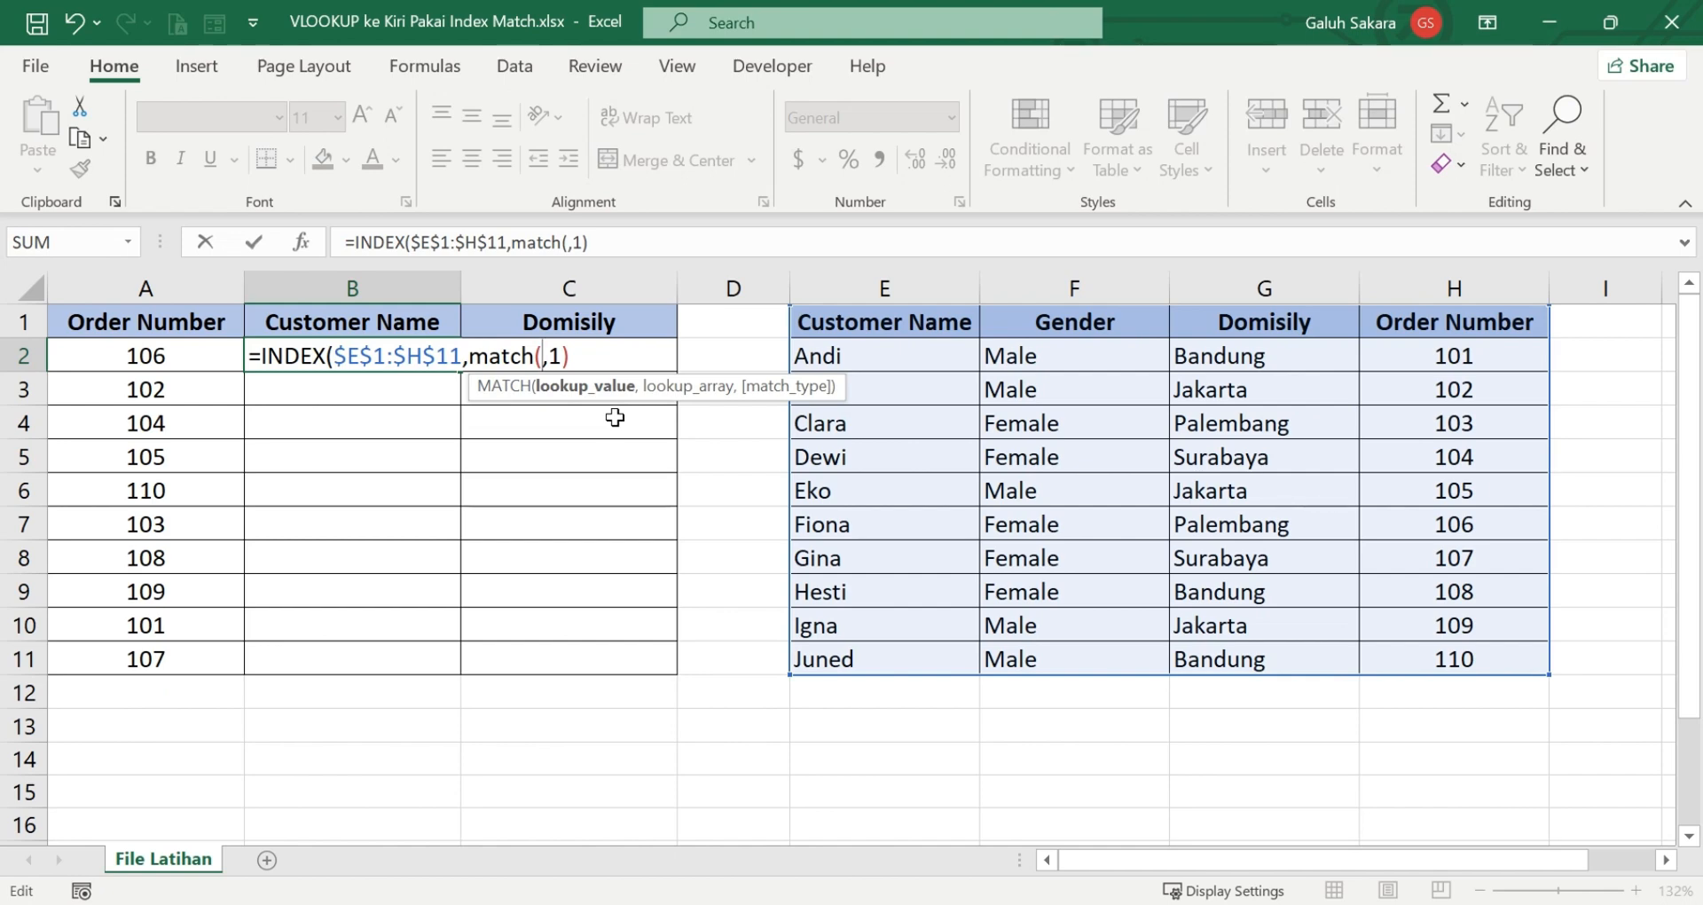
{"action": "left_click", "coordinate": [181, 354]}
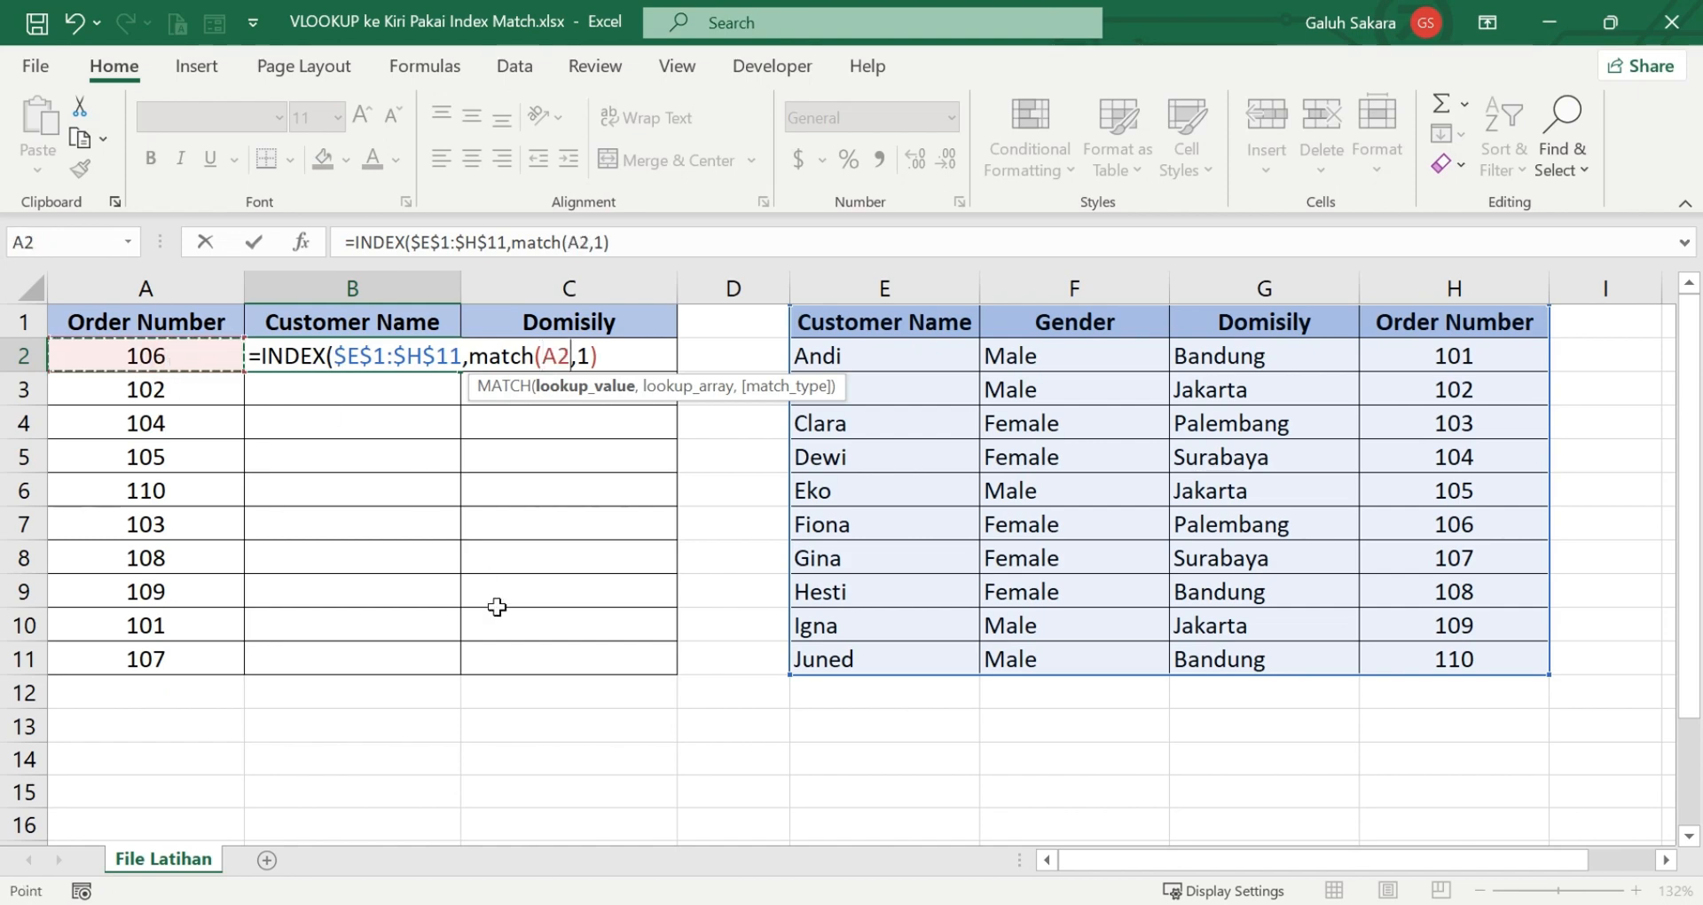
{"action": "type", "text": ","}
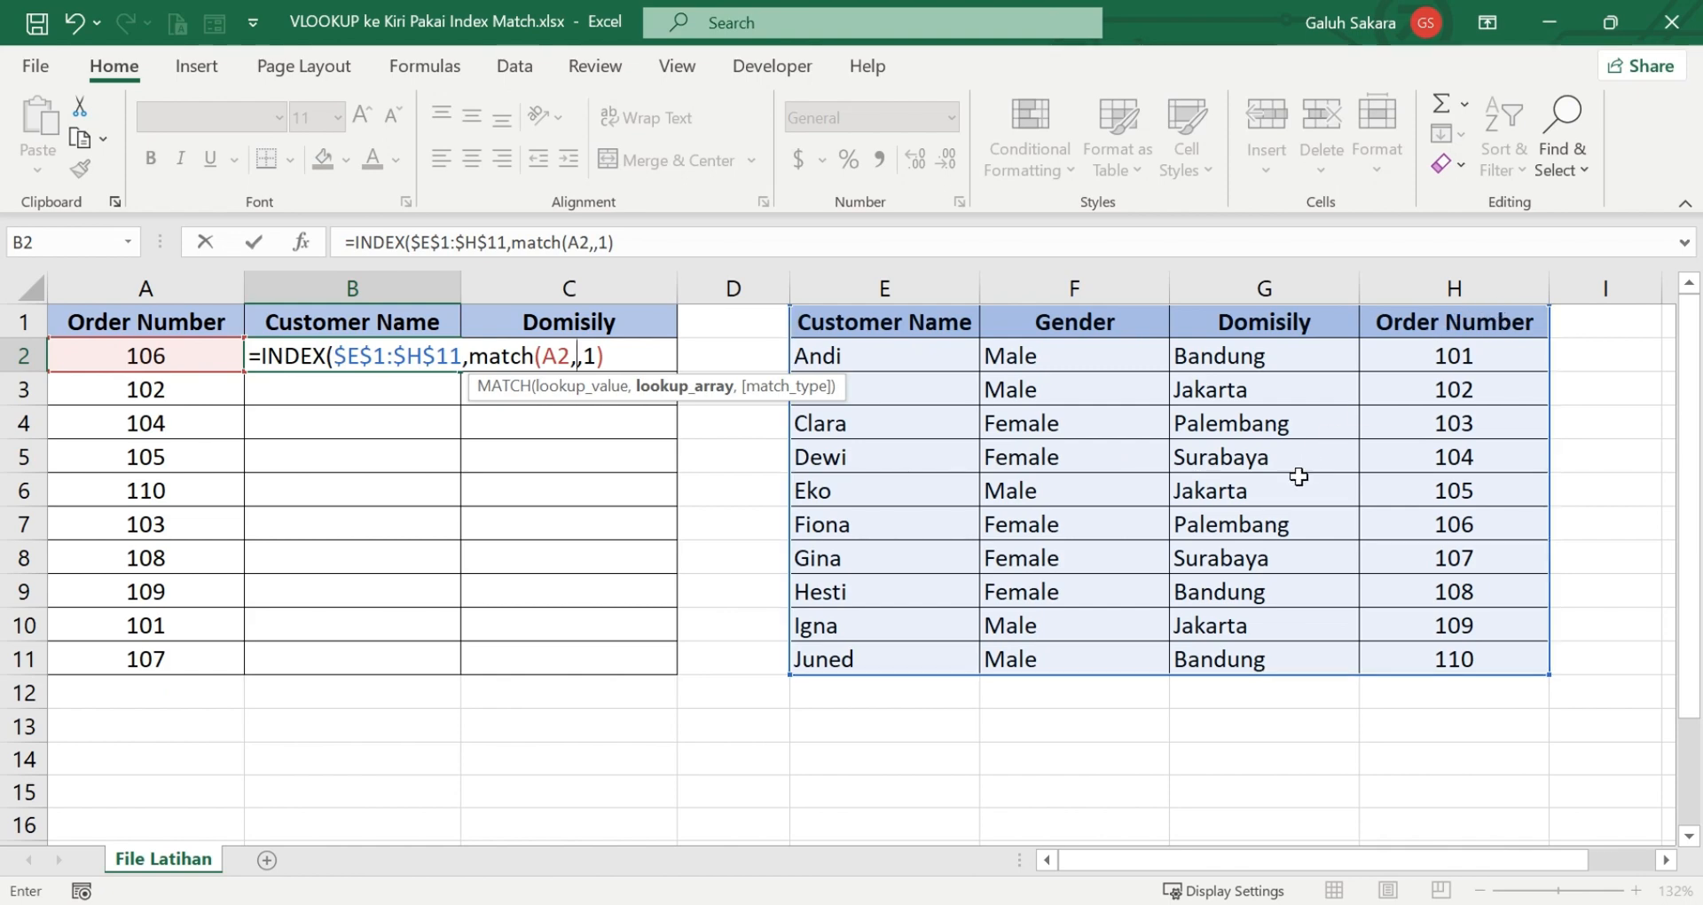
{"action": "left_click_drag", "start_coordinate": [1416, 326], "coordinate": [1445, 665]}
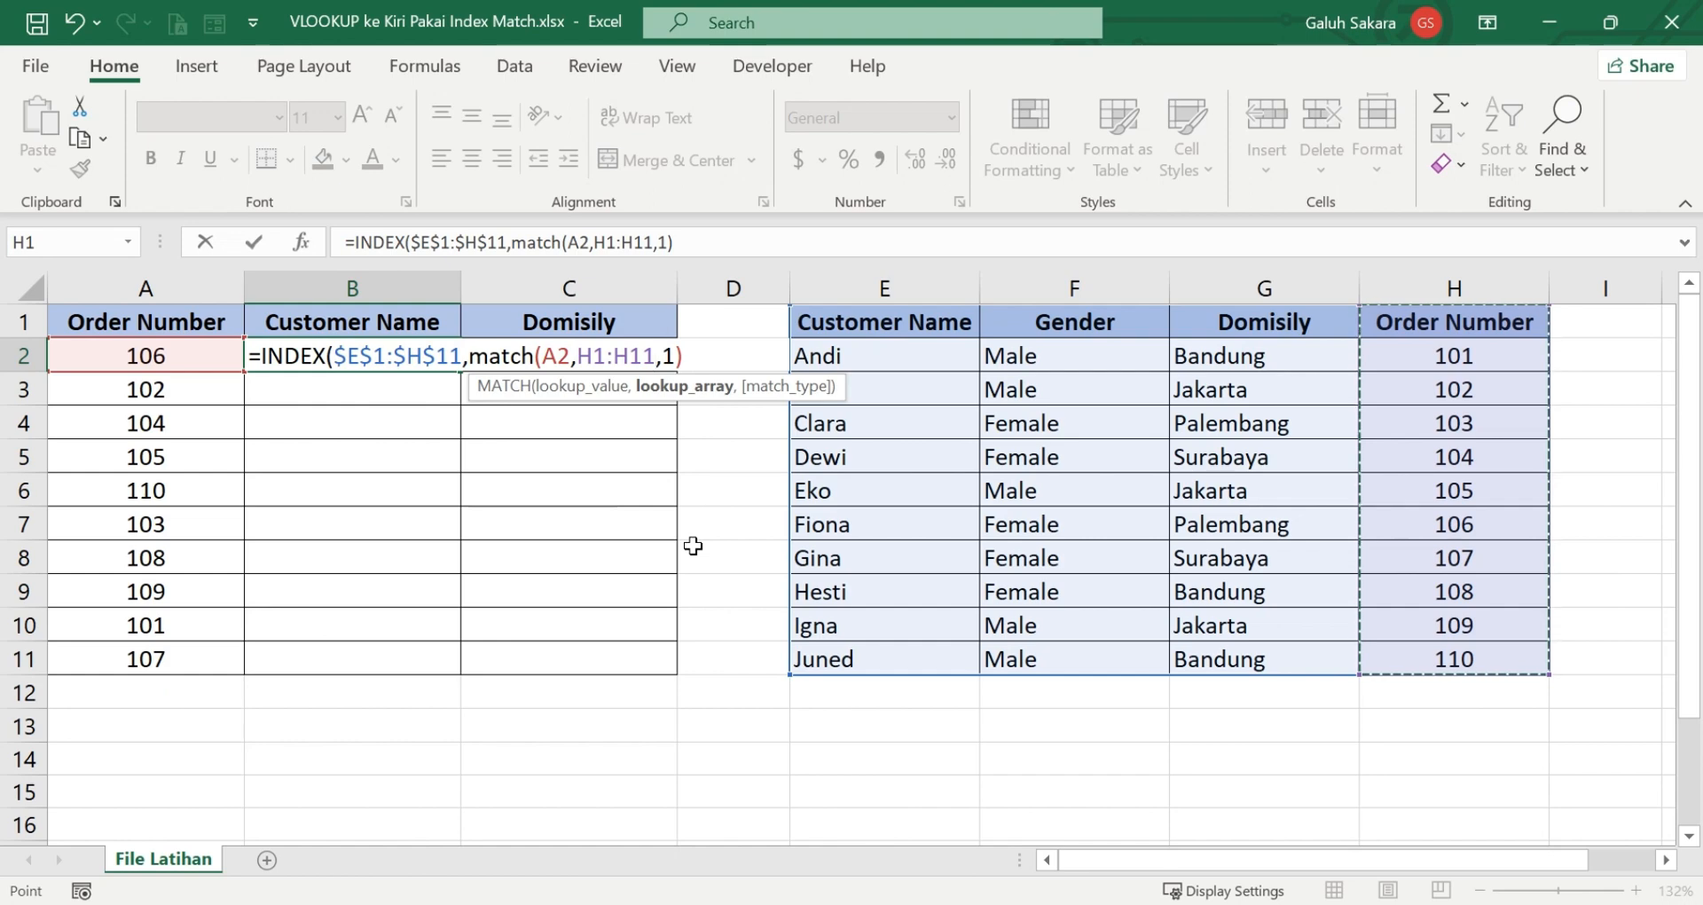
{"action": "key", "text": "F4"}
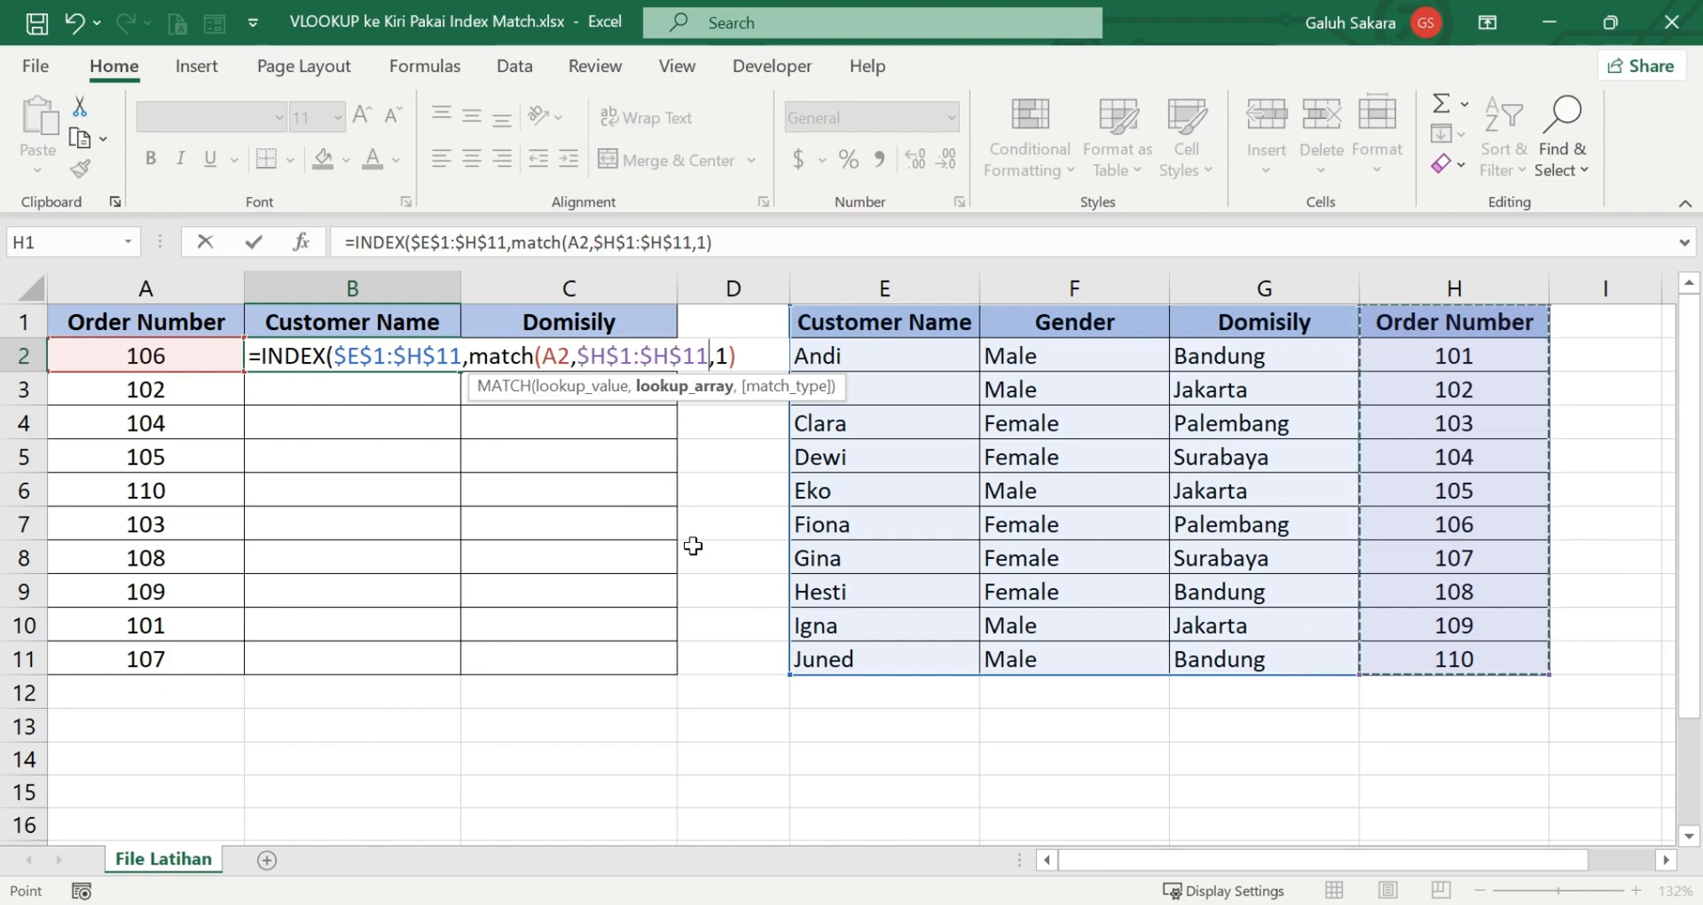
{"action": "type", "text": ",0"}
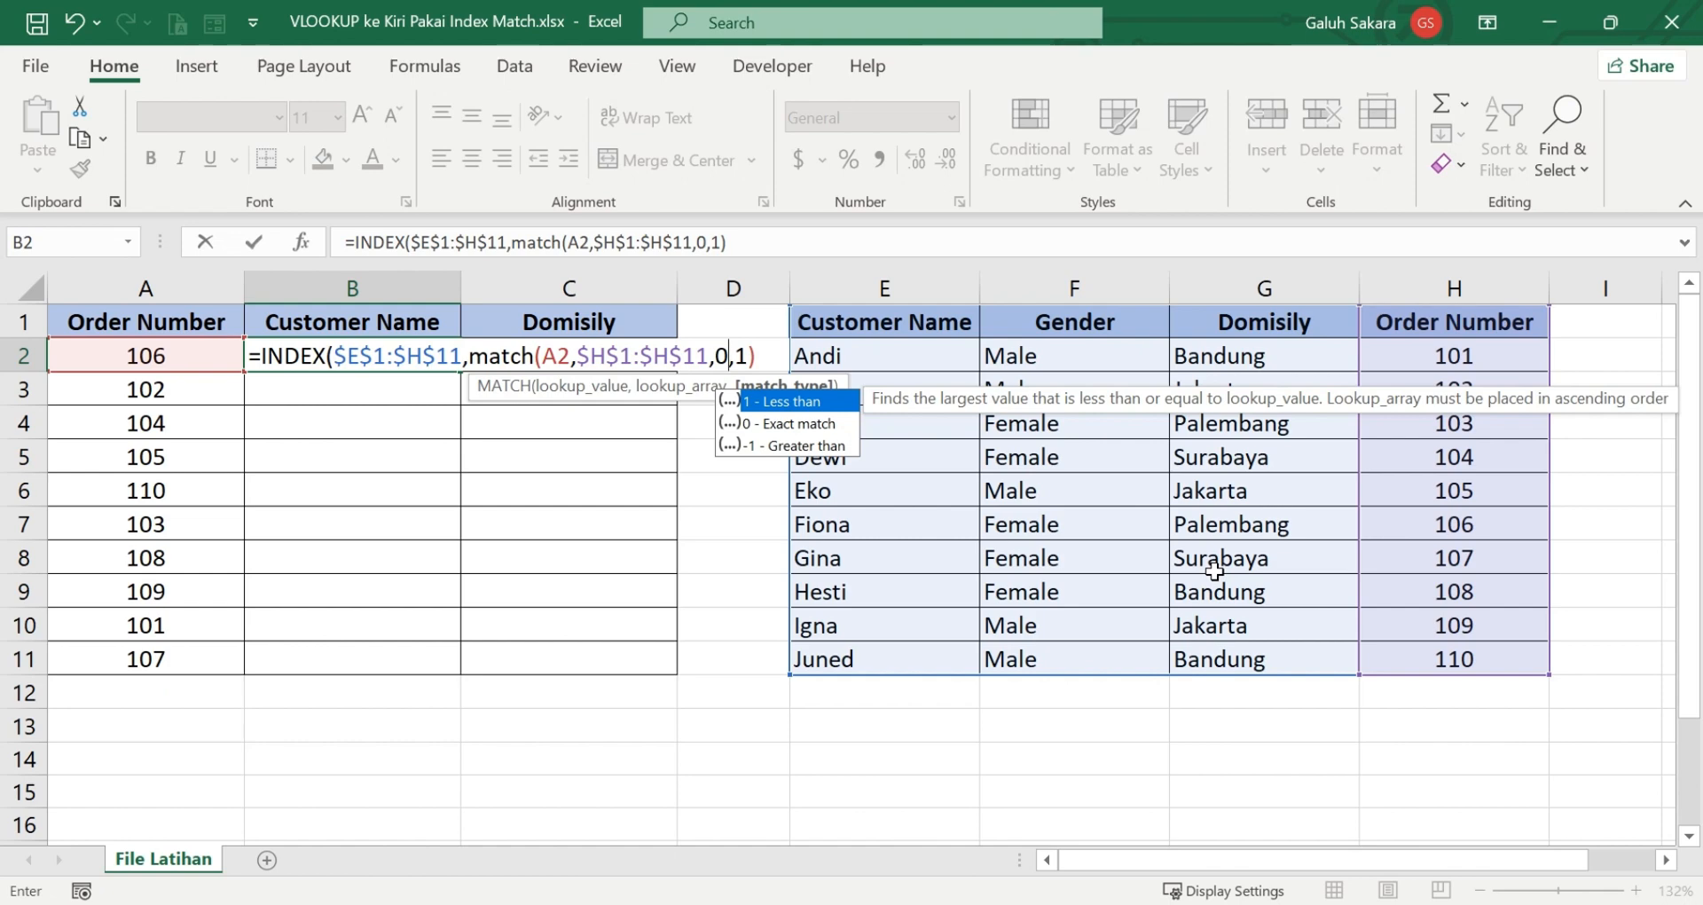
{"action": "type", "text": ")"}
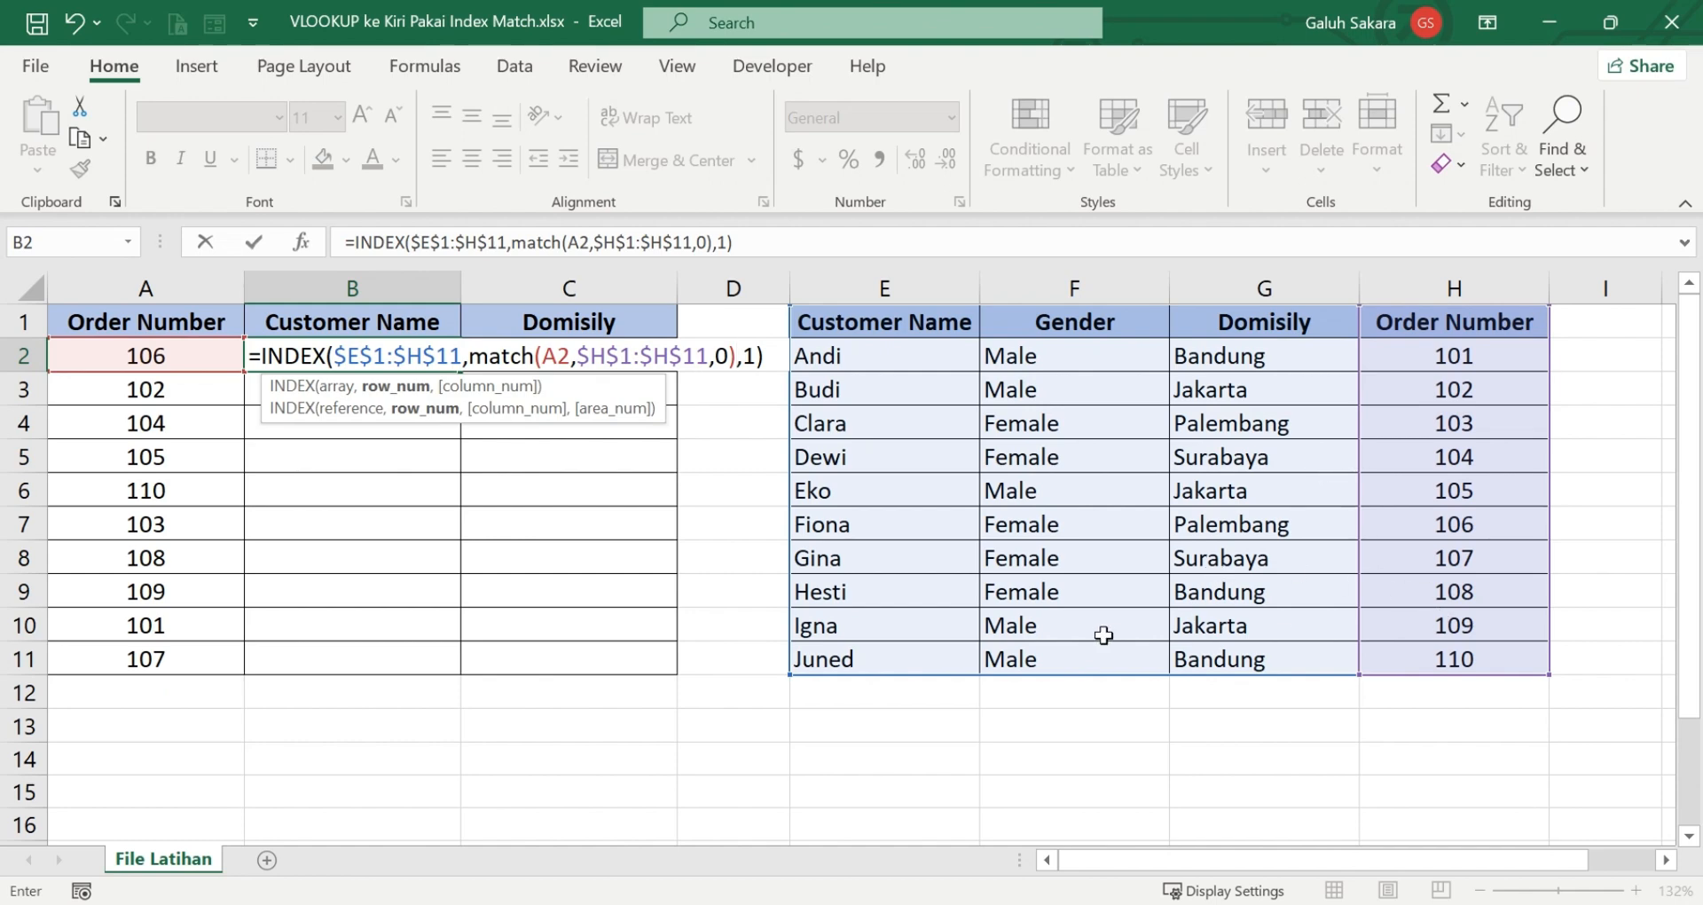
{"action": "key", "text": "Return"}
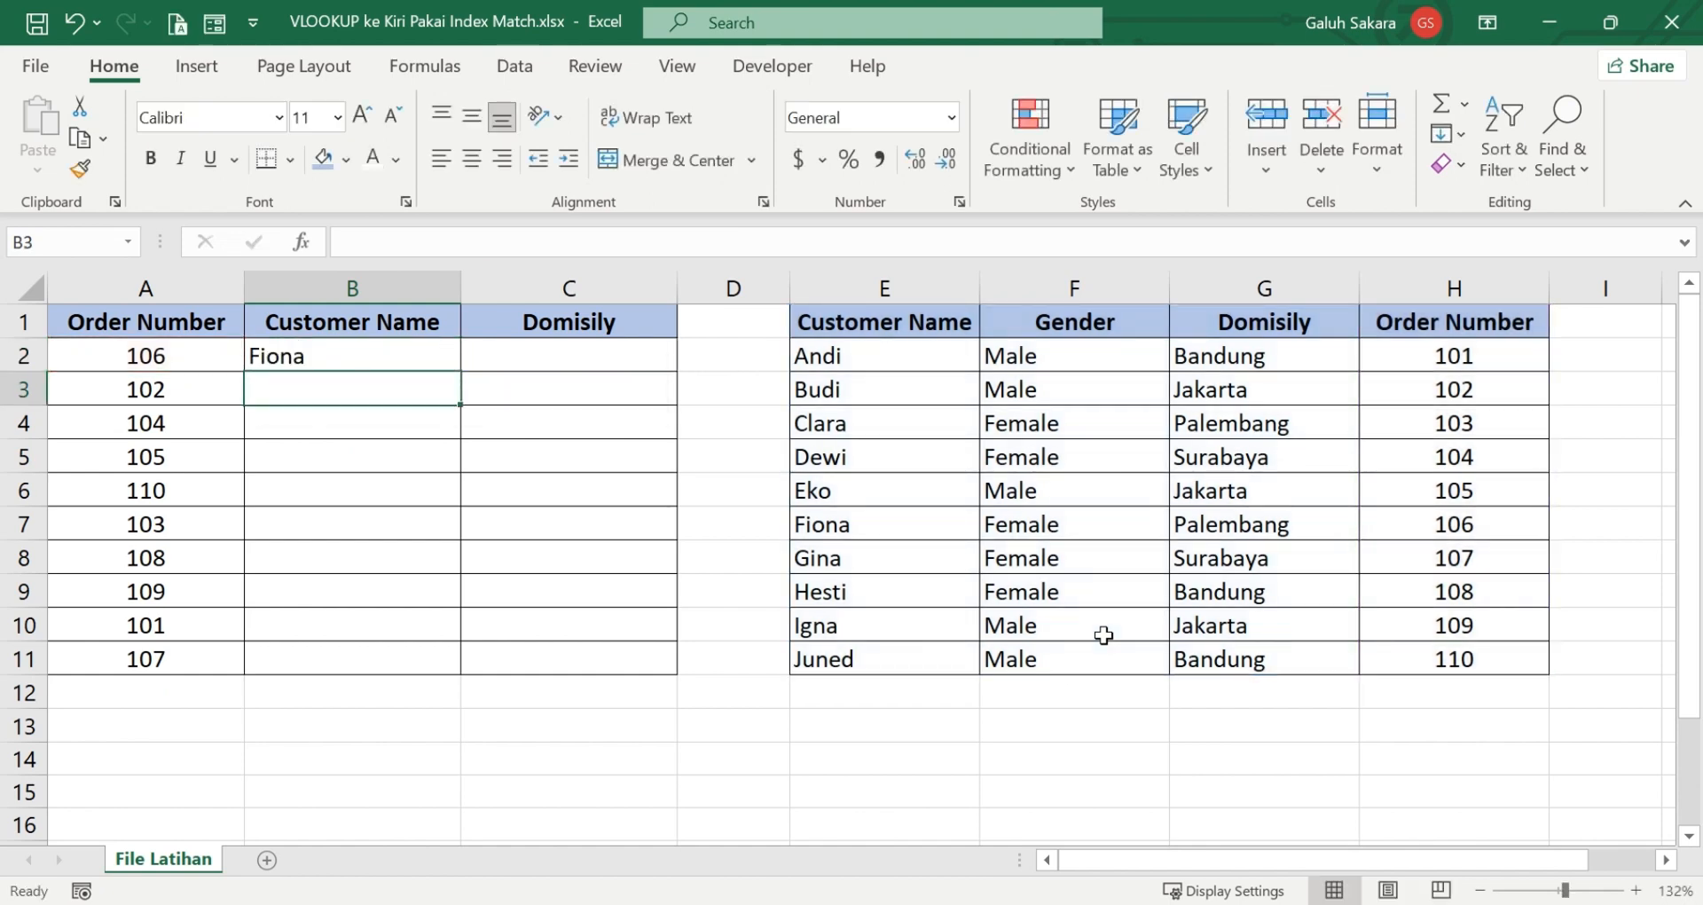
- Fill the B2 formula down through B11 and check the copied formulas in B3 to B5
{"action": "left_click", "coordinate": [364, 353]}
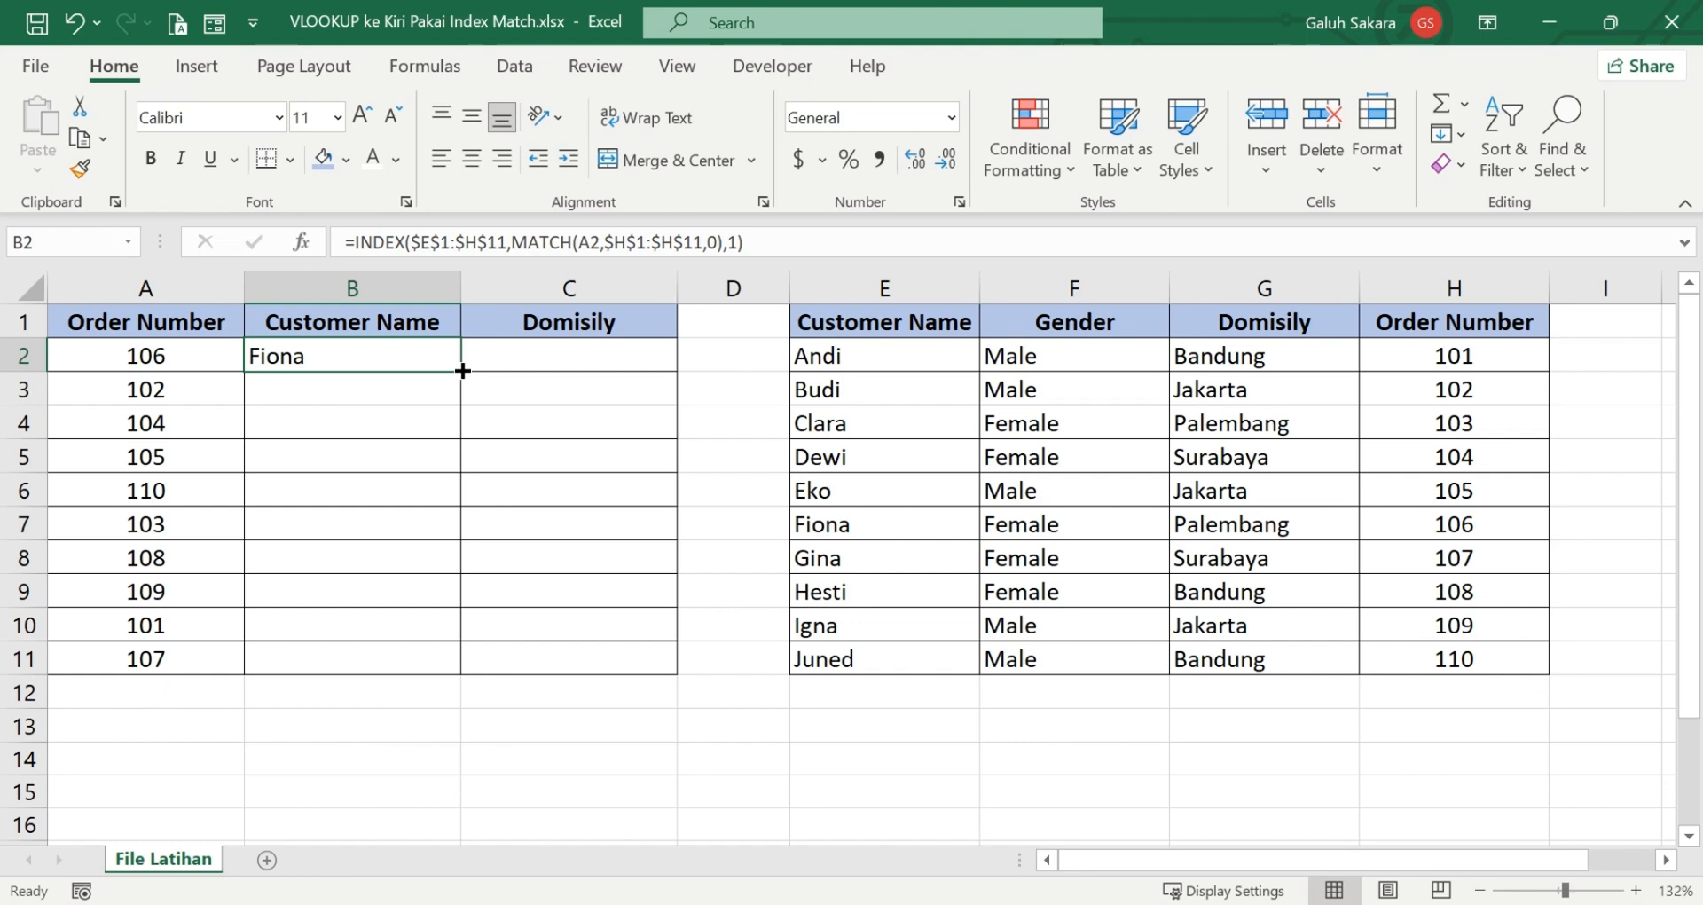
{"action": "left_click_drag", "start_coordinate": [462, 371], "coordinate": [444, 677]}
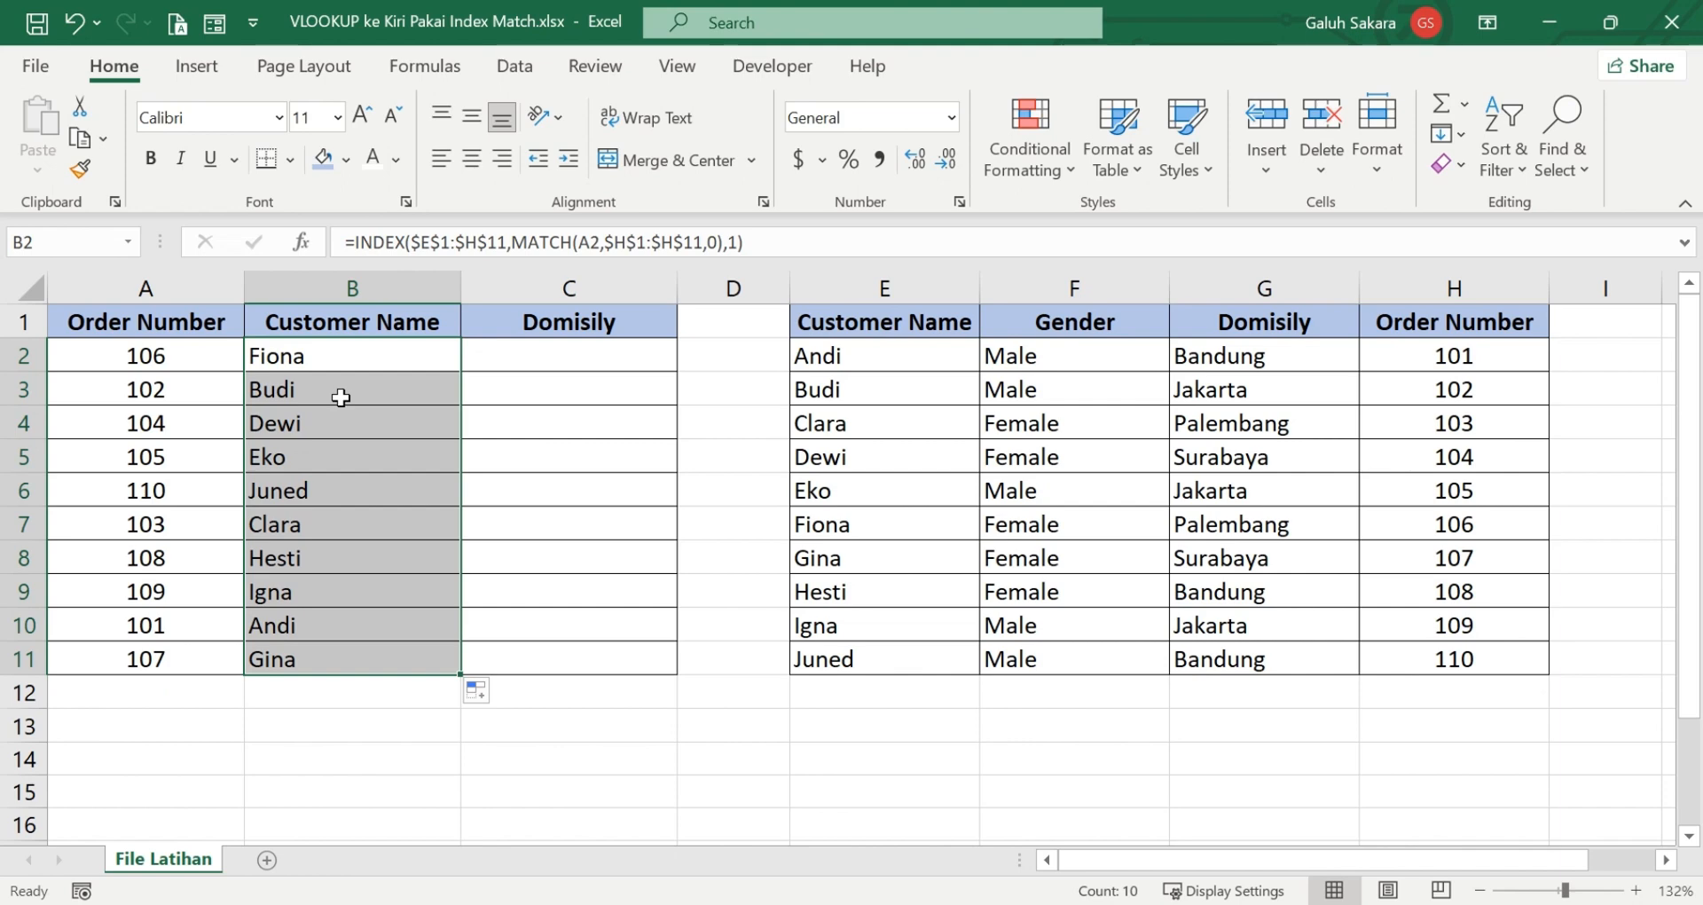
{"action": "left_click", "coordinate": [340, 397]}
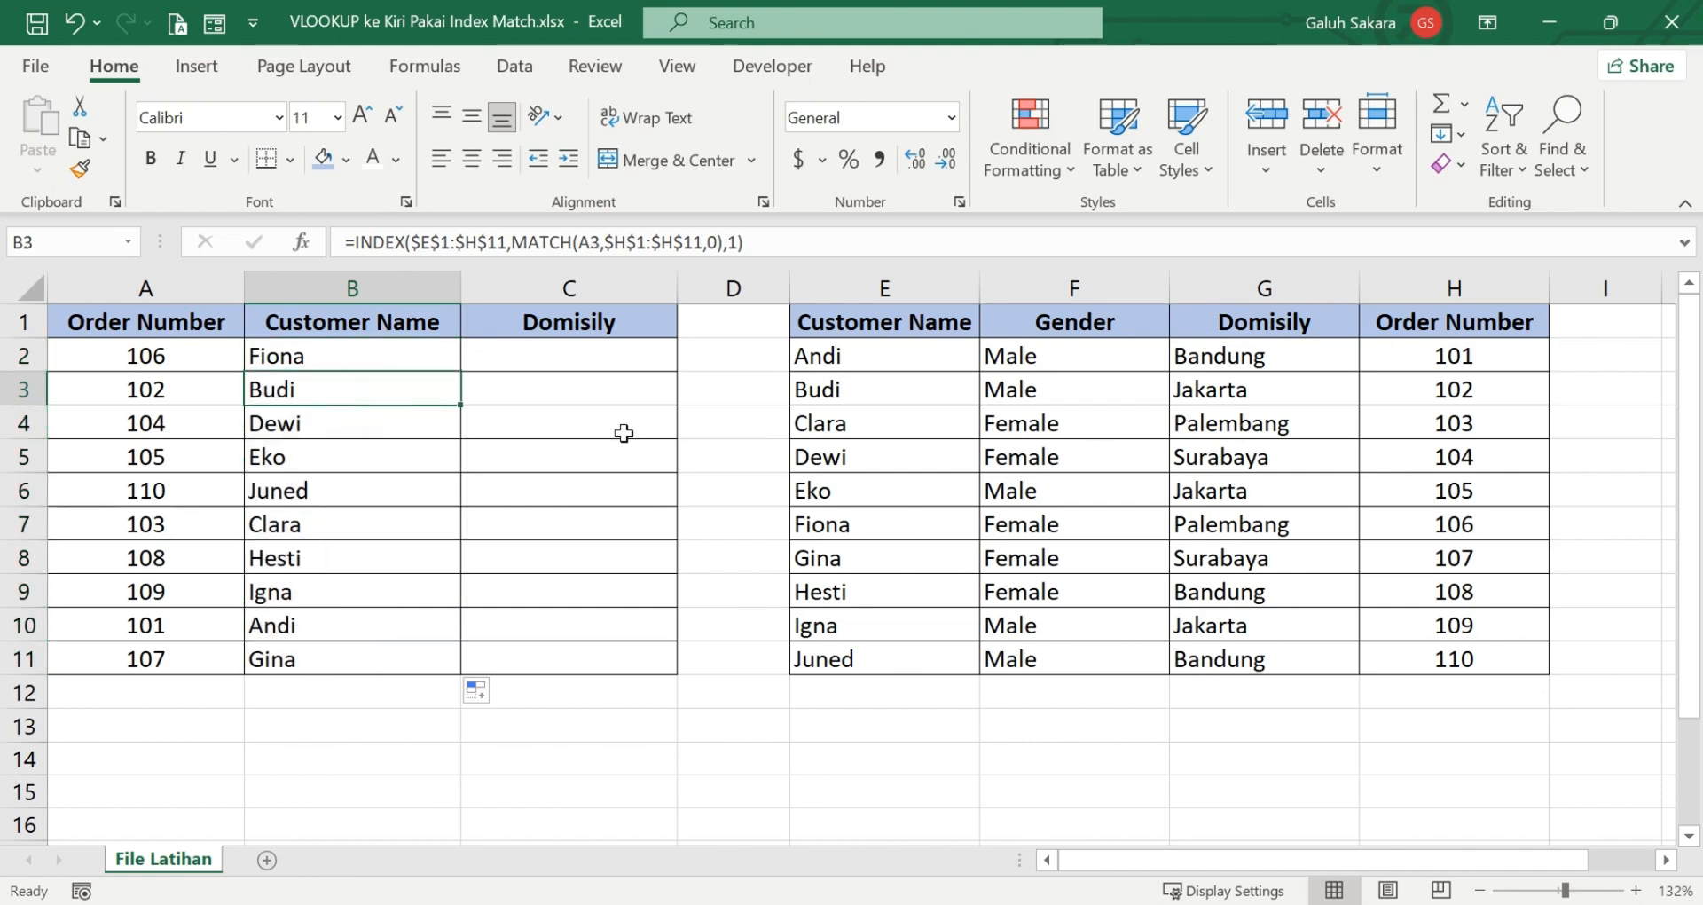
{"action": "left_click", "coordinate": [374, 426]}
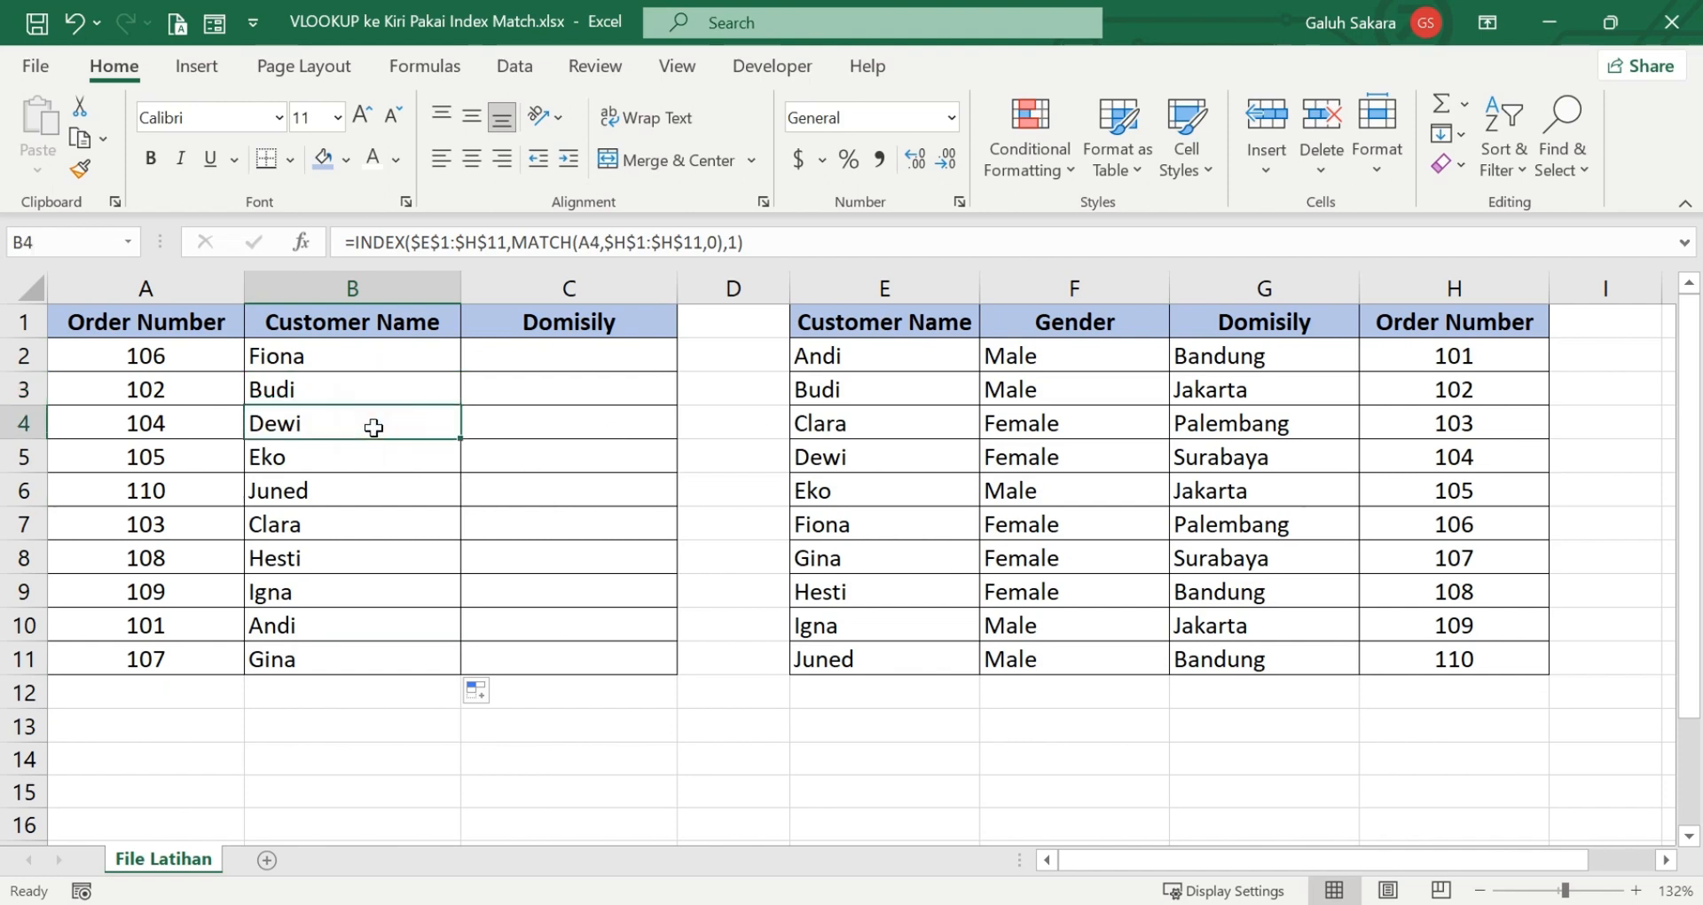
{"action": "left_click", "coordinate": [372, 463]}
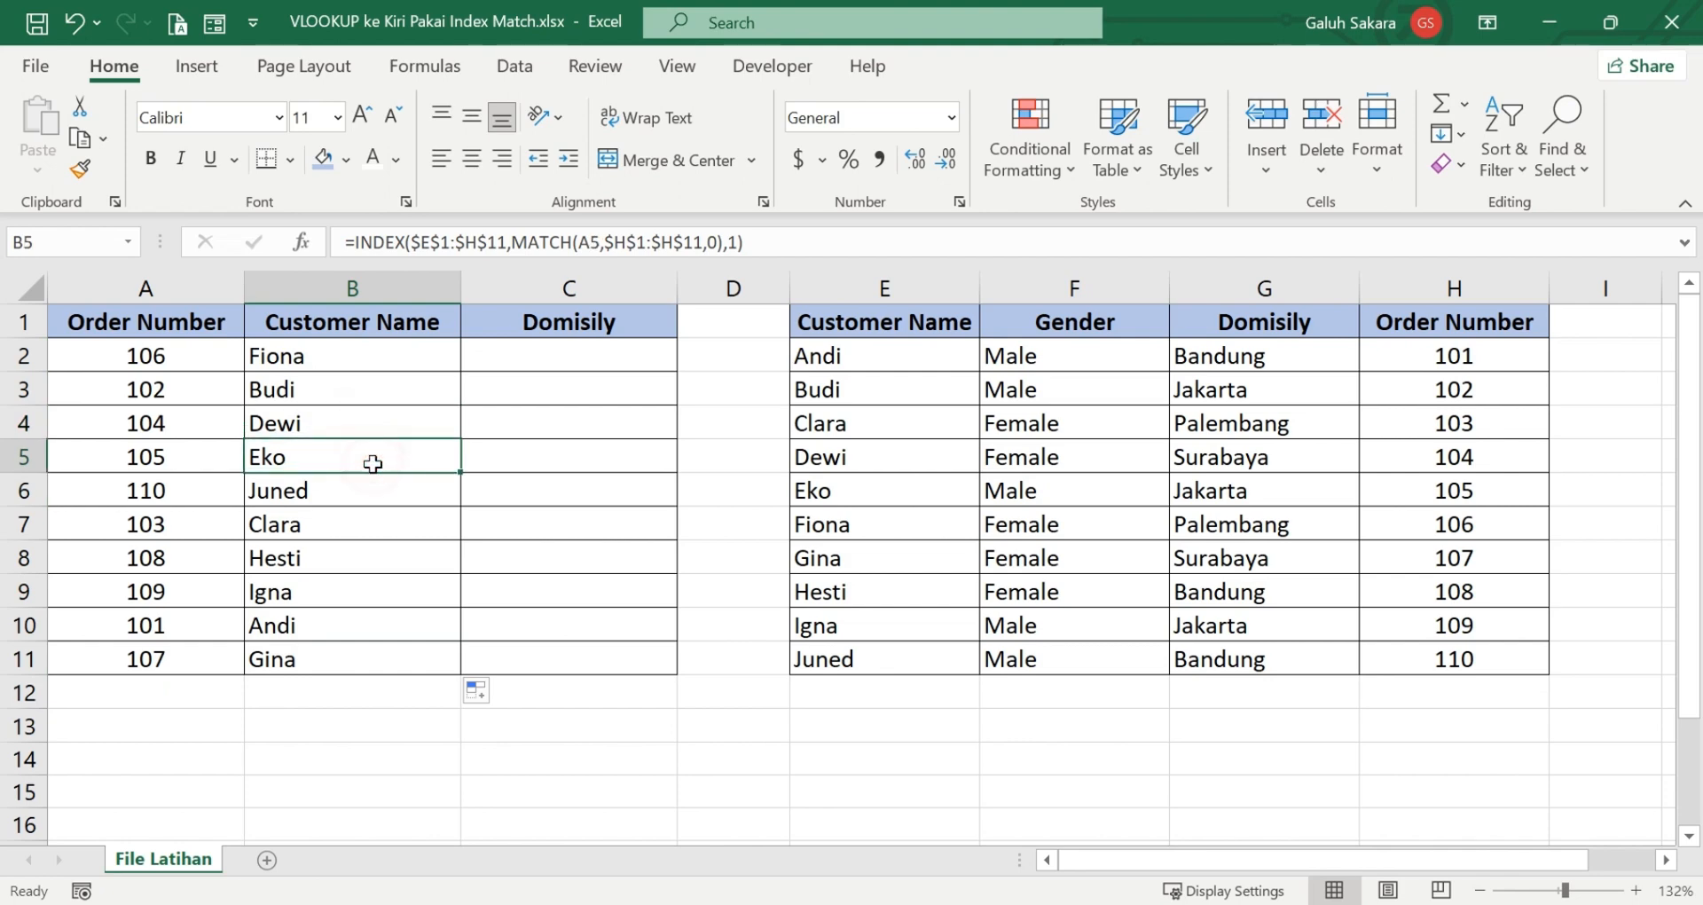
{"action": "left_click", "coordinate": [1518, 289]}
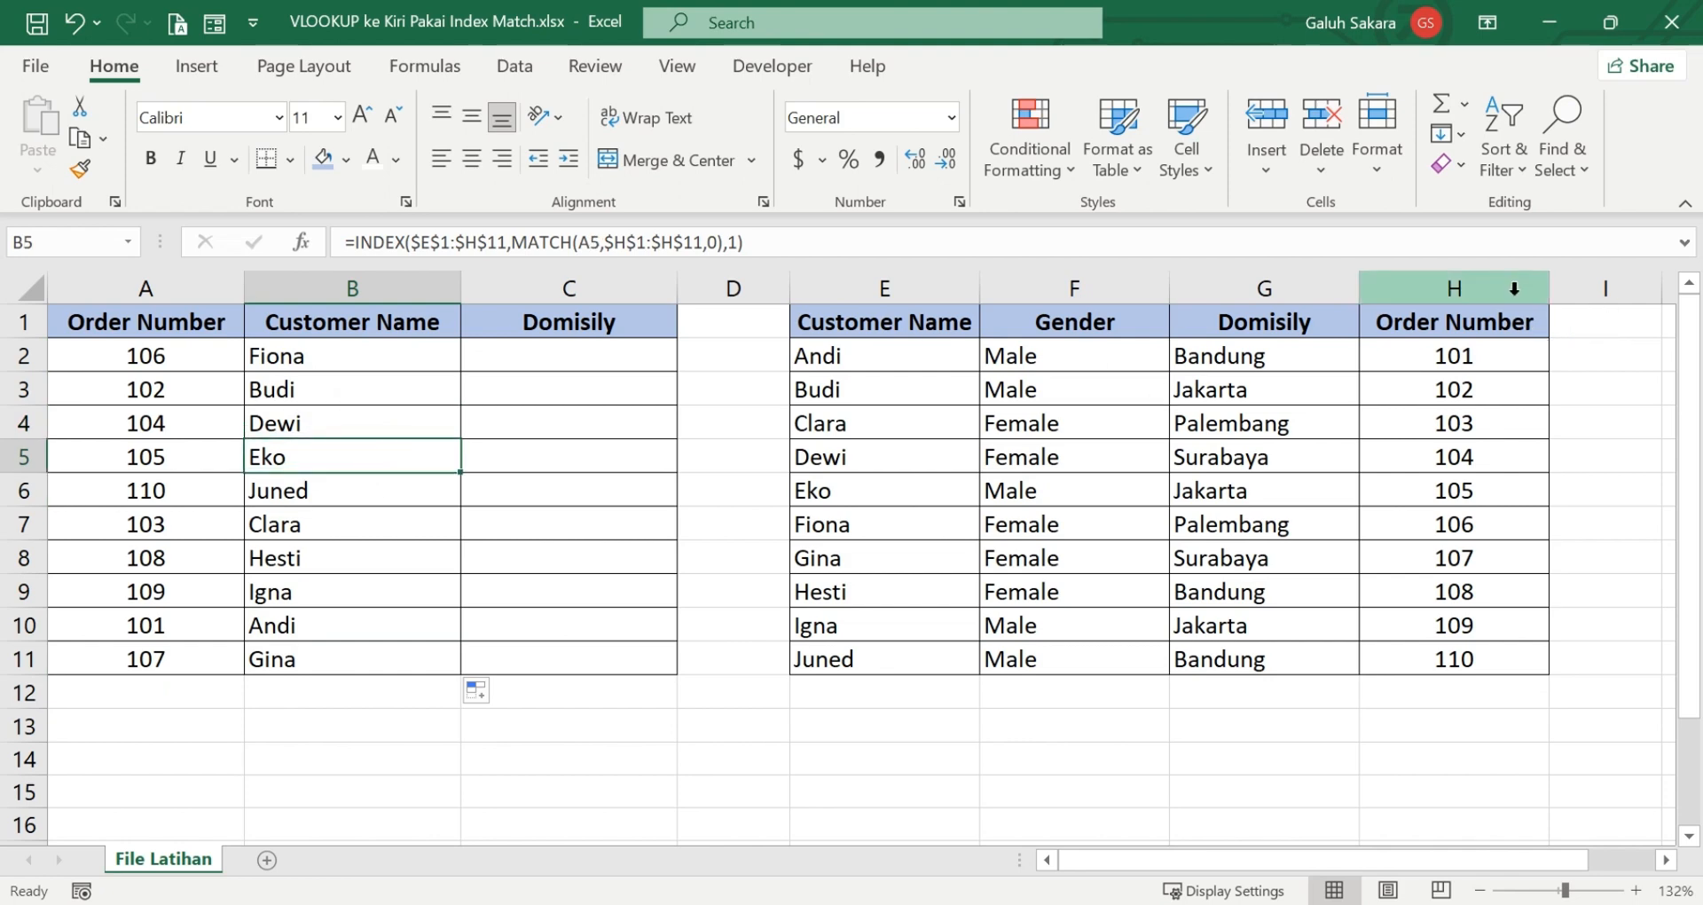
- Replace B3's formula by starting a new INDEX formula over the absolute range $E$1:$H$11
{"action": "left_click_drag", "start_coordinate": [1512, 290], "coordinate": [1512, 290]}
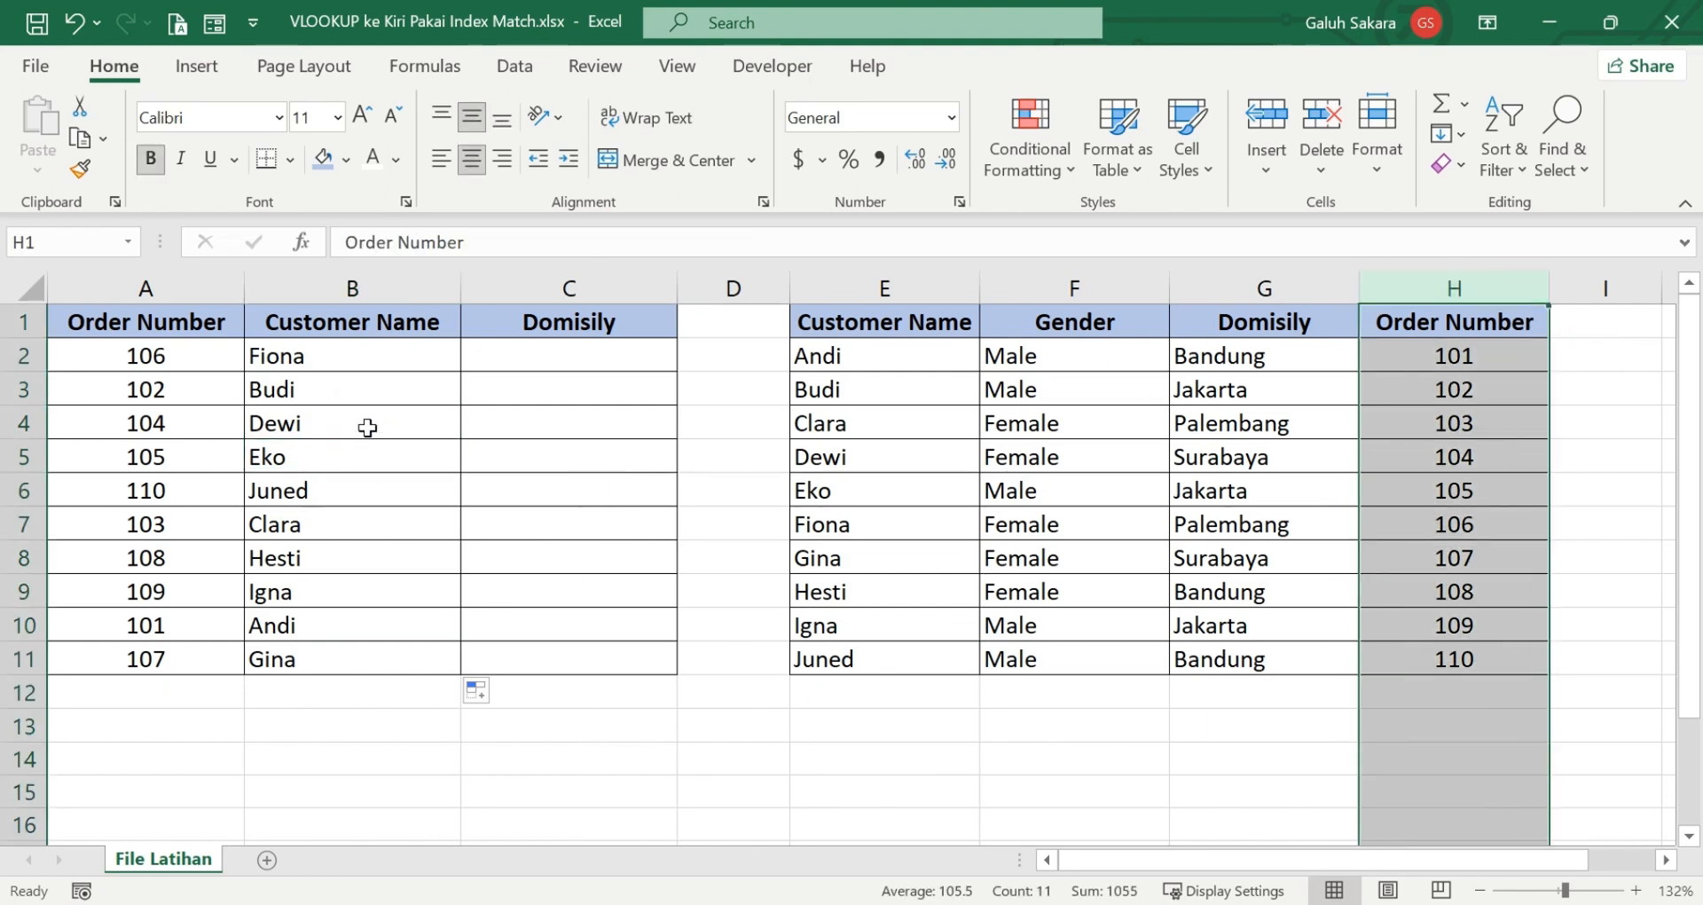
{"action": "left_click", "coordinate": [368, 357]}
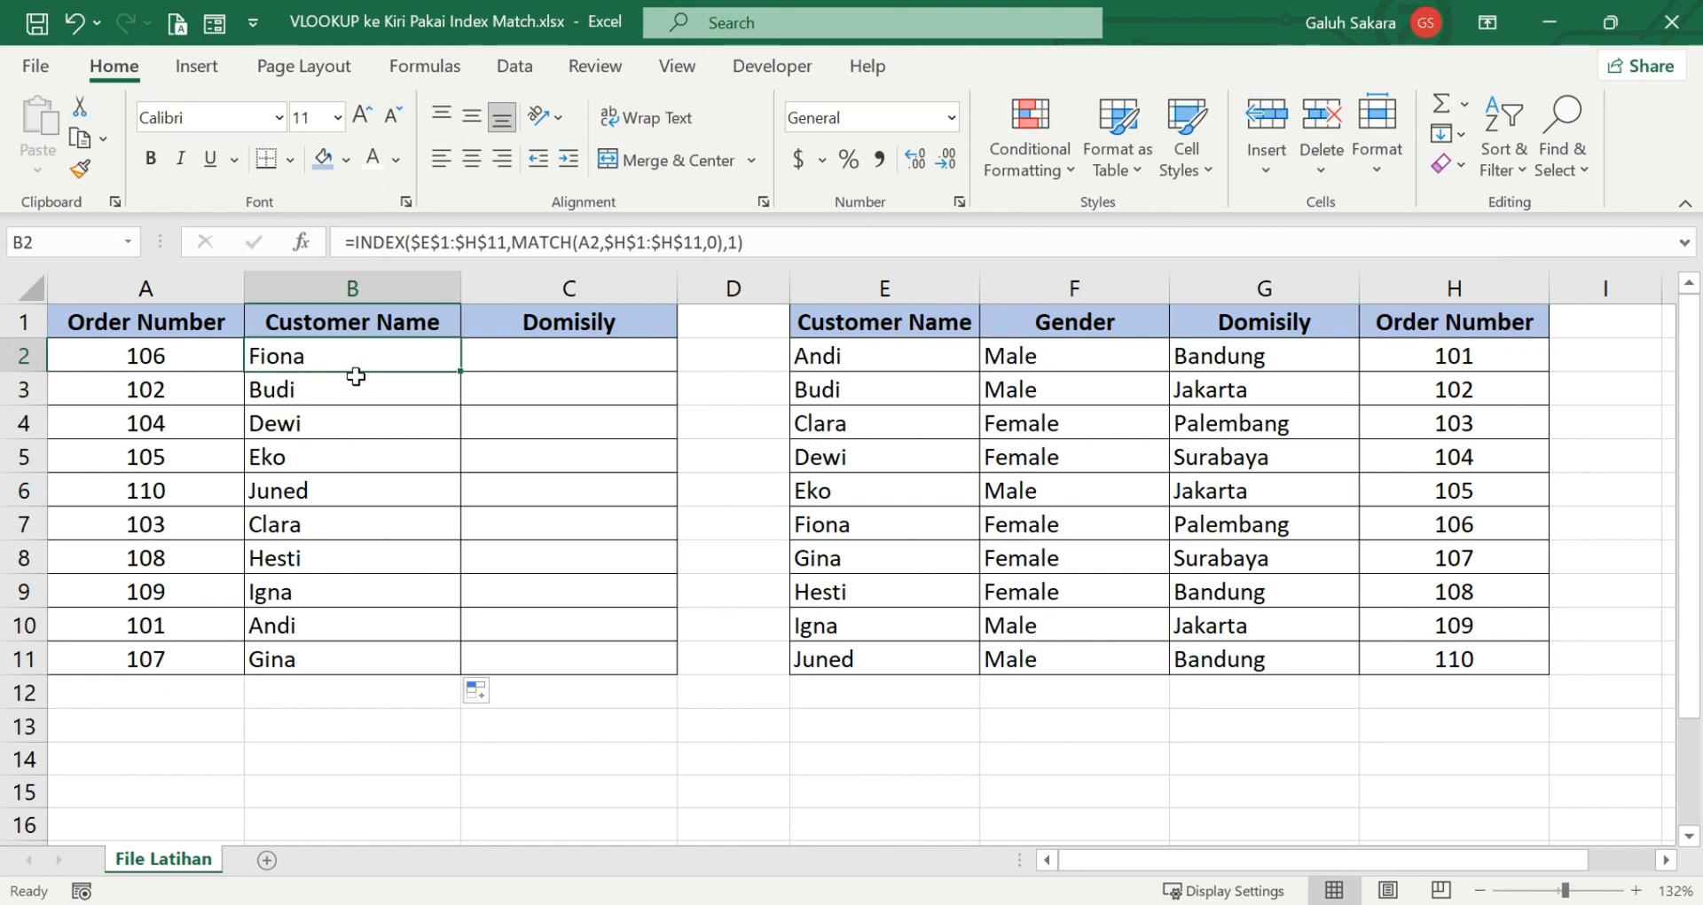
{"action": "left_click", "coordinate": [381, 388]}
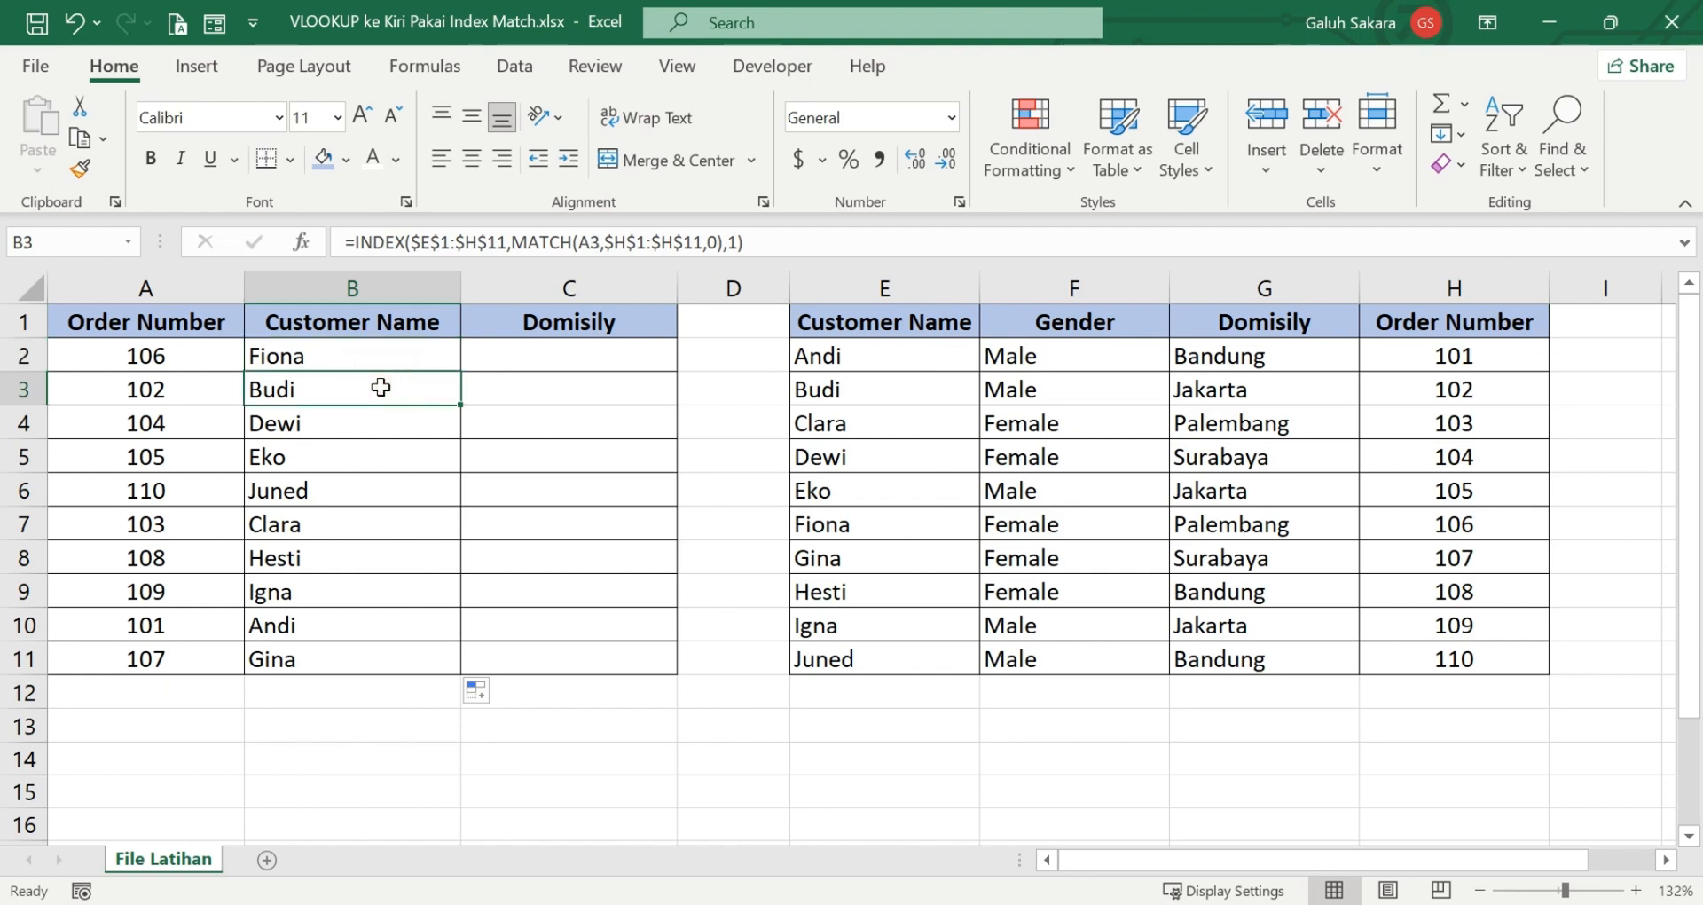
{"action": "type", "text": "=index"}
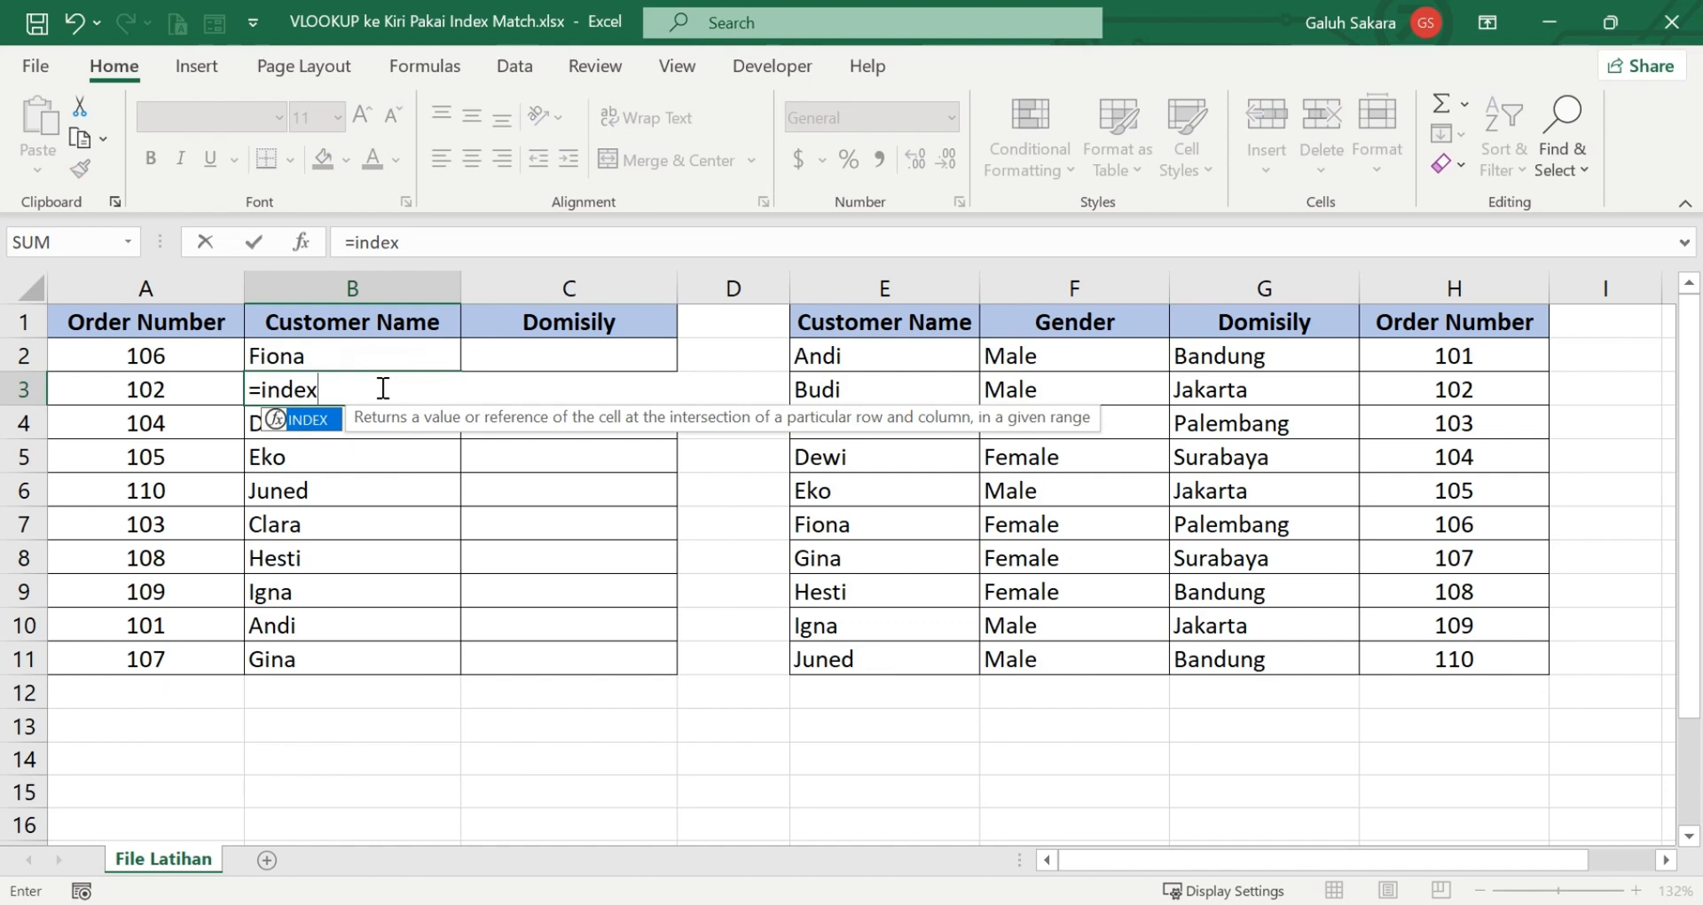
{"action": "type", "text": "("}
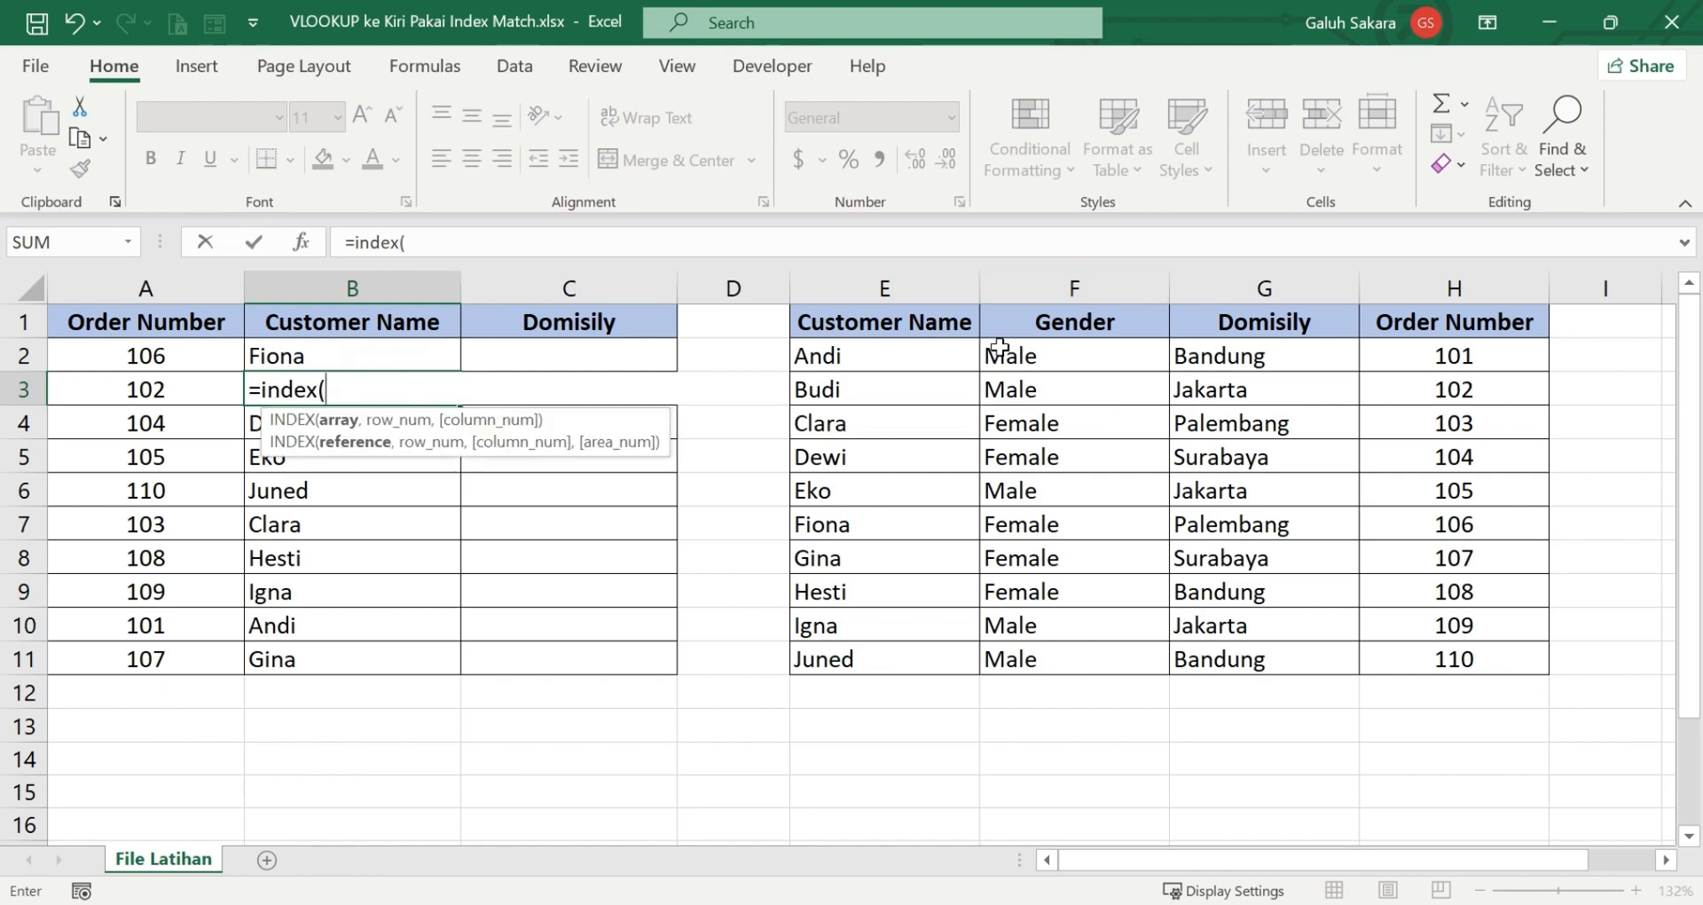
{"action": "mouse_move", "coordinate": [838, 335]}
{"action": "left_mouse_down"}
{"action": "mouse_move", "coordinate": [1410, 679]}
{"action": "mouse_move", "coordinate": [1516, 658]}
{"action": "left_mouse_up"}
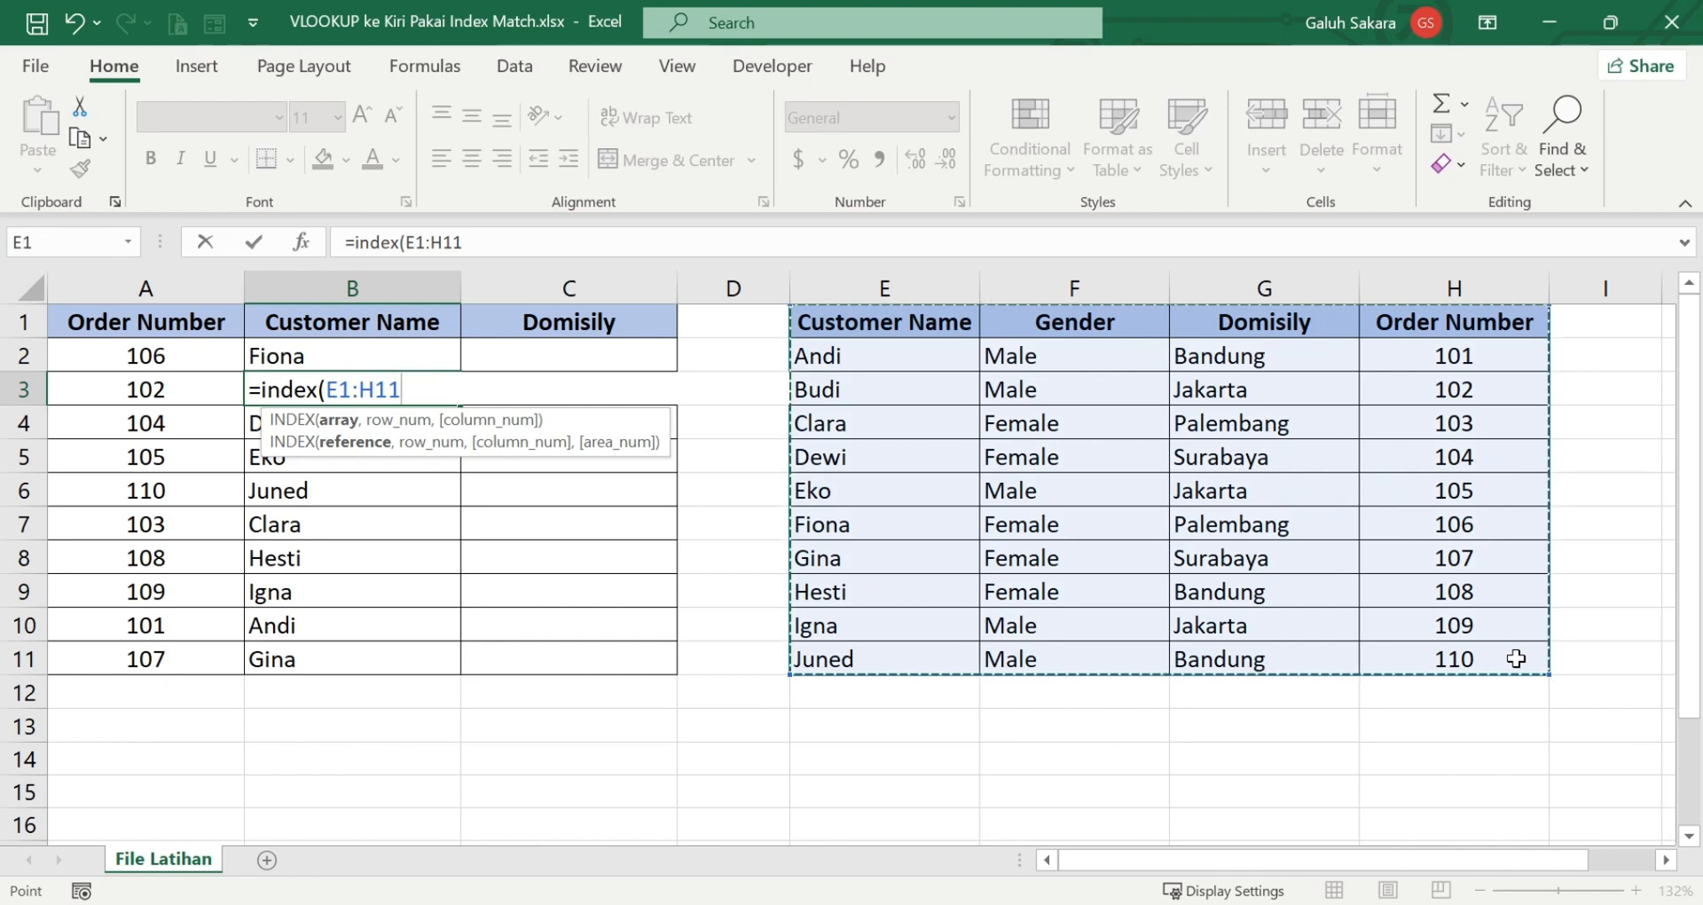
{"action": "key", "text": "F4"}
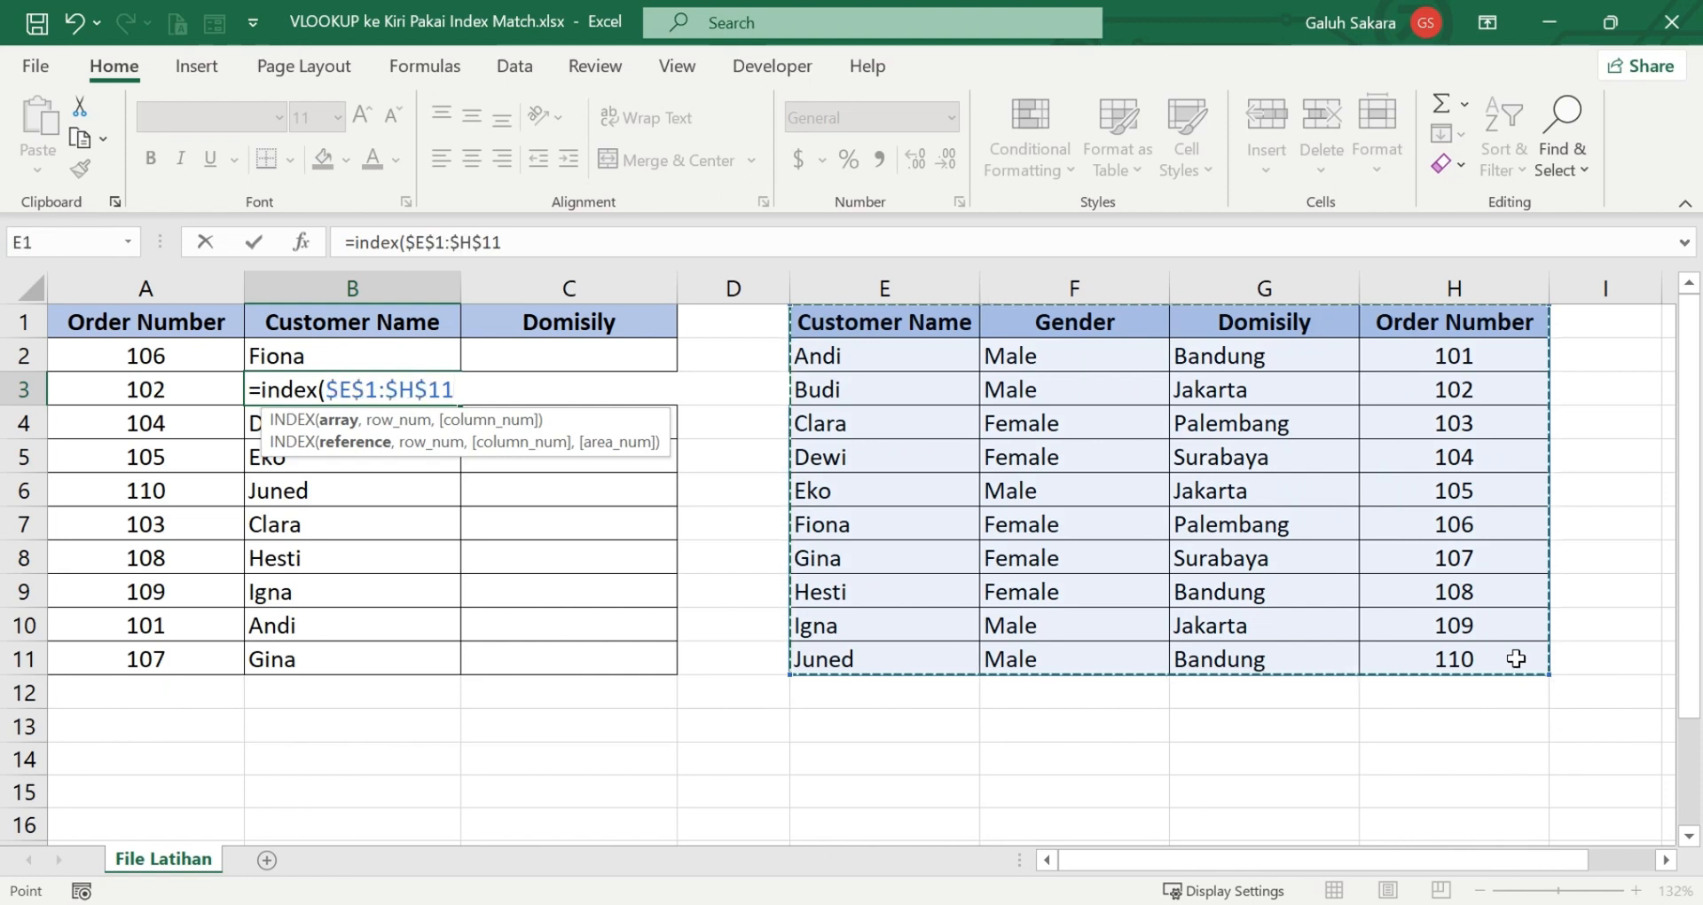
{"action": "type", "text": ","}
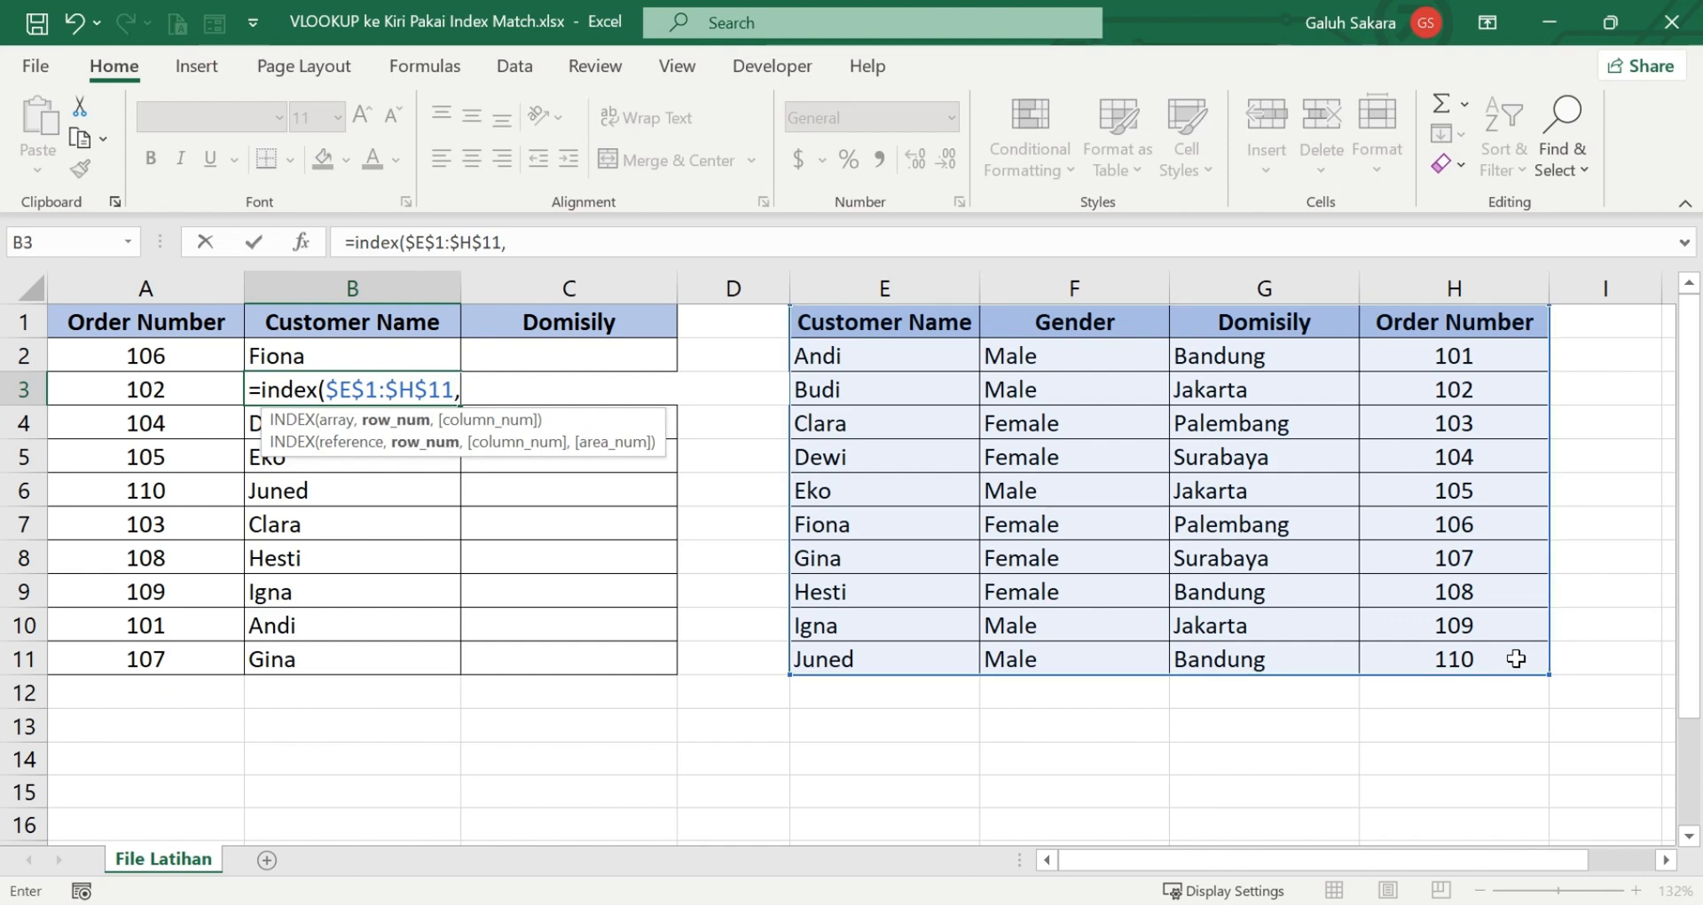
- Add MATCH(A3,$H$1:$H$11,0) as the row number argument of B3's INDEX formula
{"action": "type", "text": "mat"}
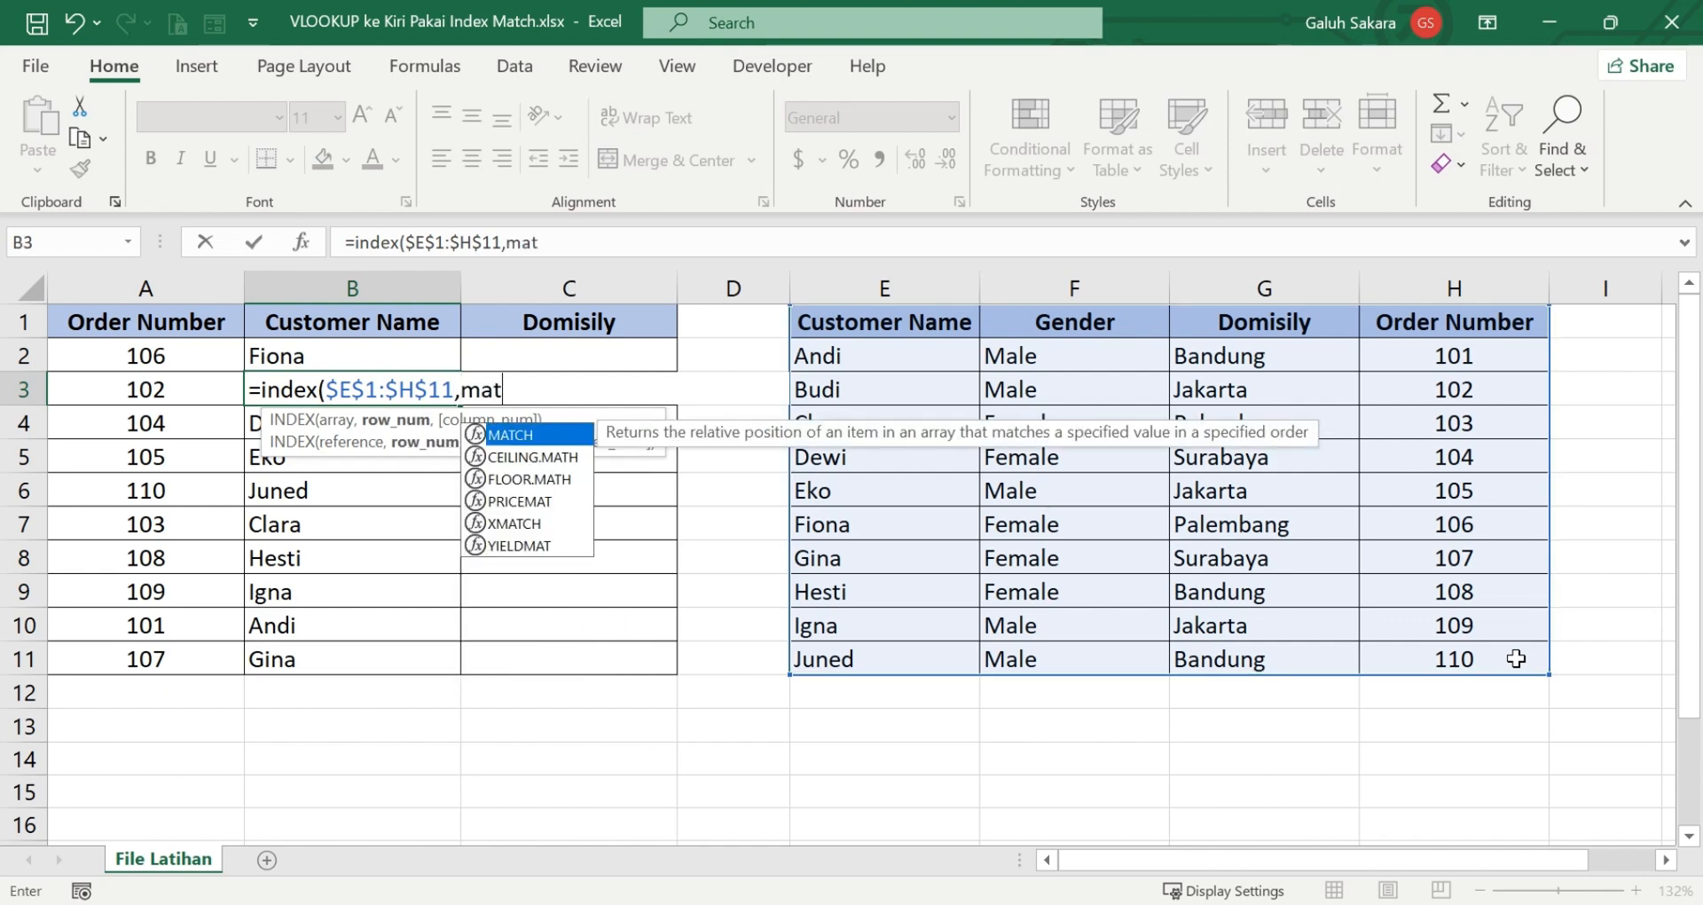
{"action": "type", "text": "ch("}
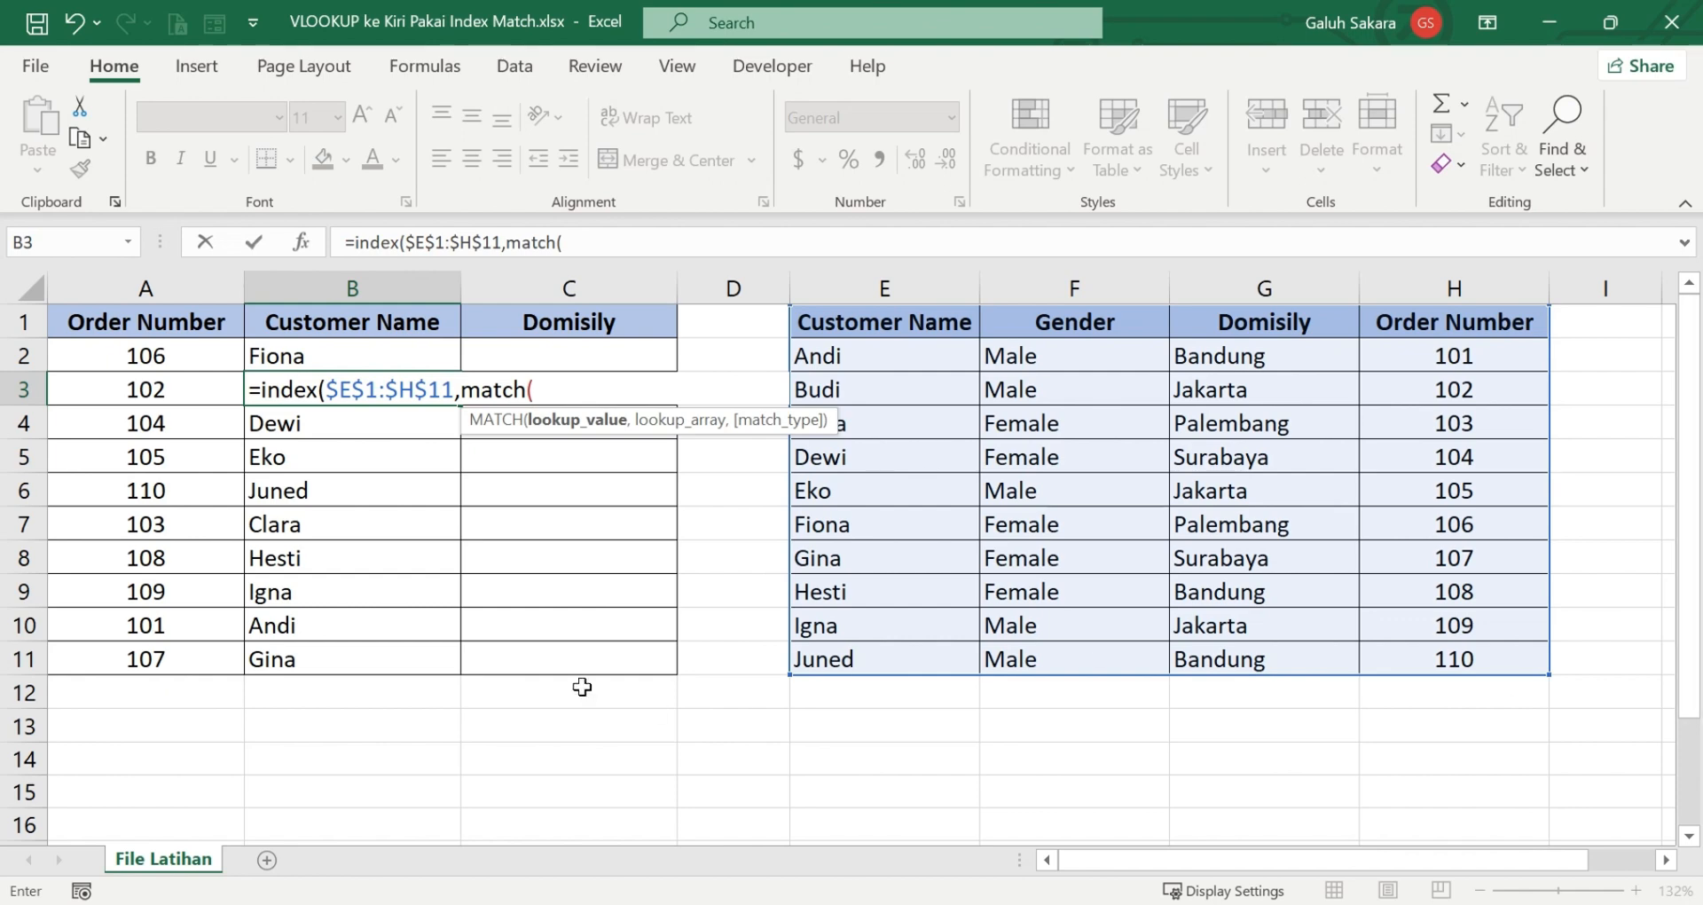
{"action": "left_click", "coordinate": [196, 388]}
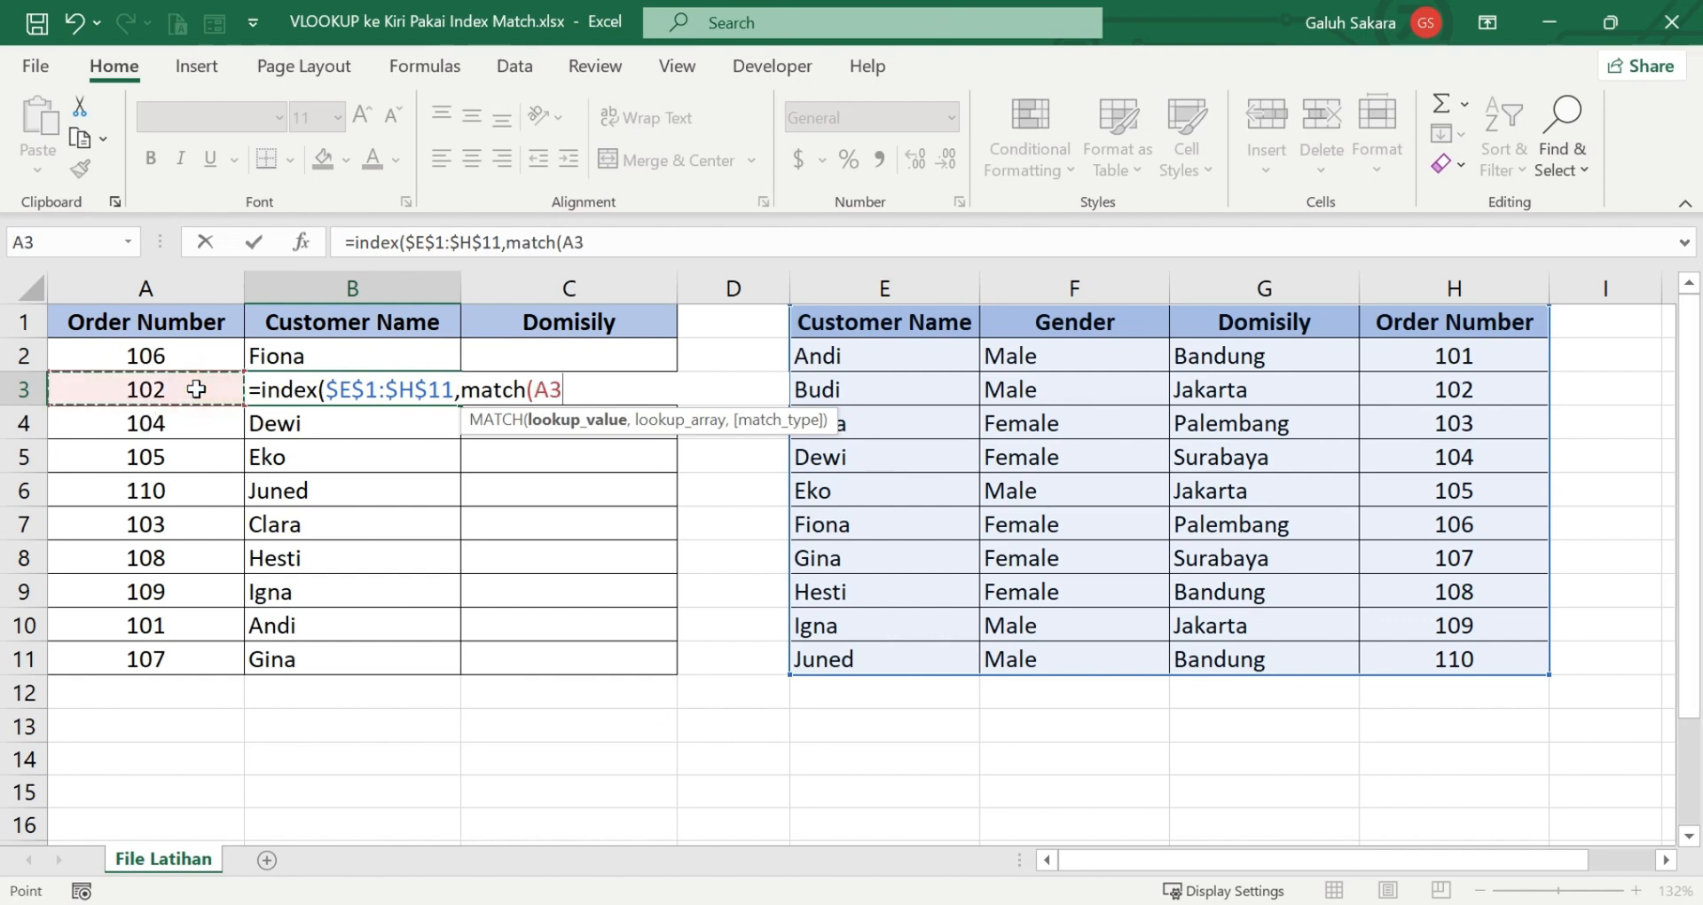
{"action": "type", "text": ","}
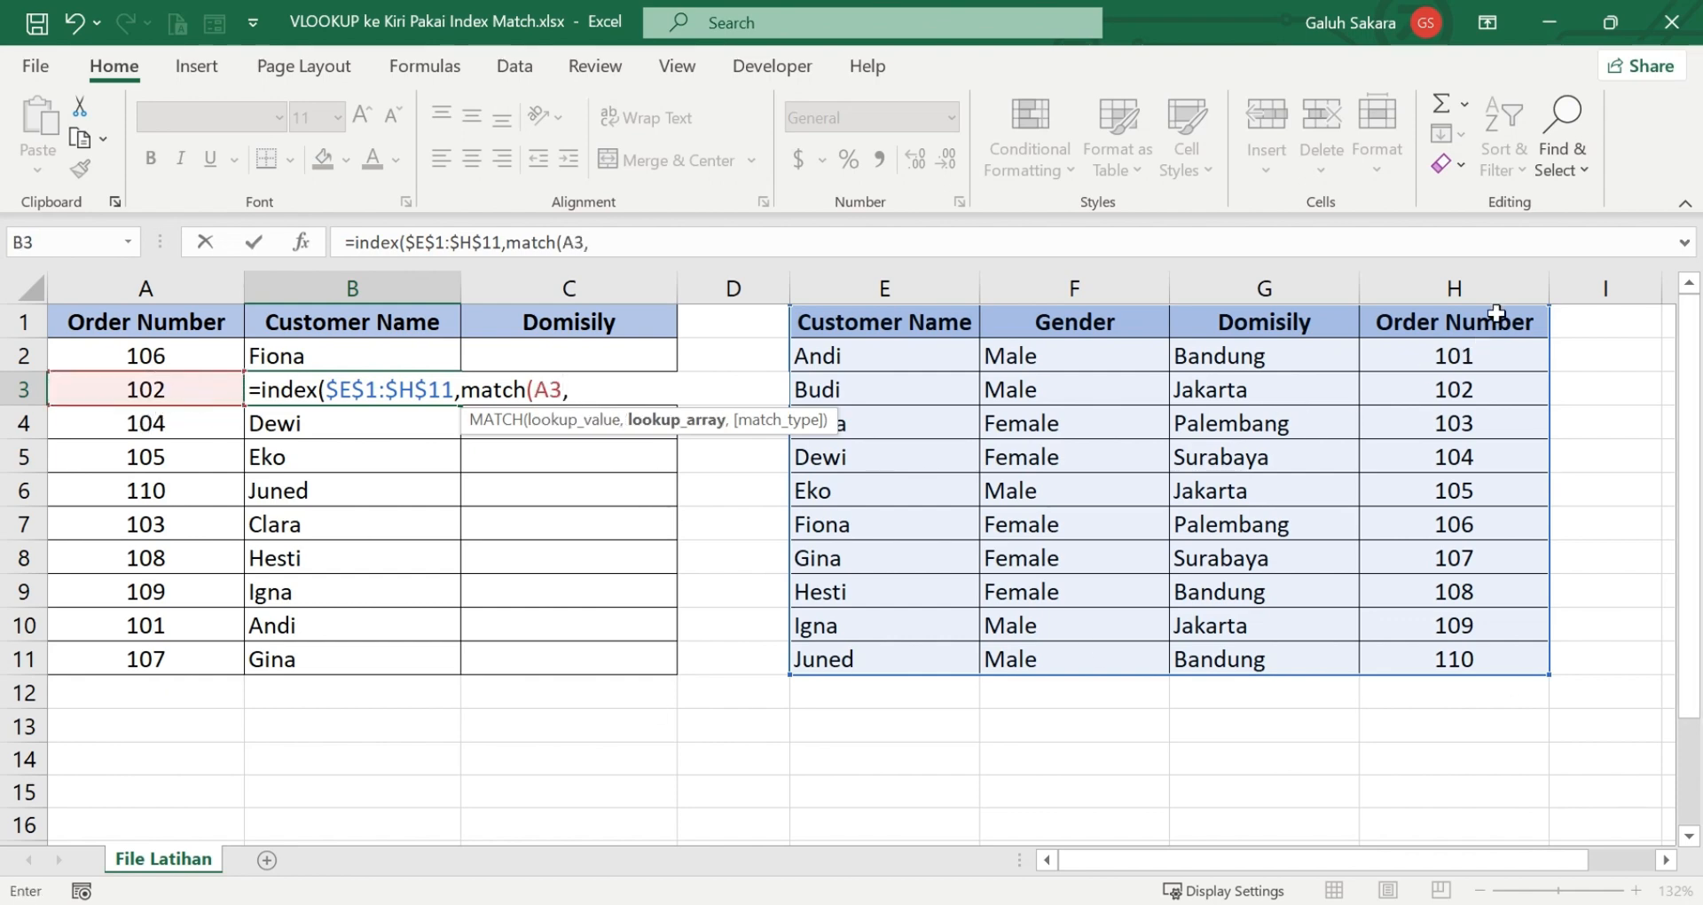
{"action": "left_click_drag", "start_coordinate": [1496, 312], "coordinate": [1507, 654]}
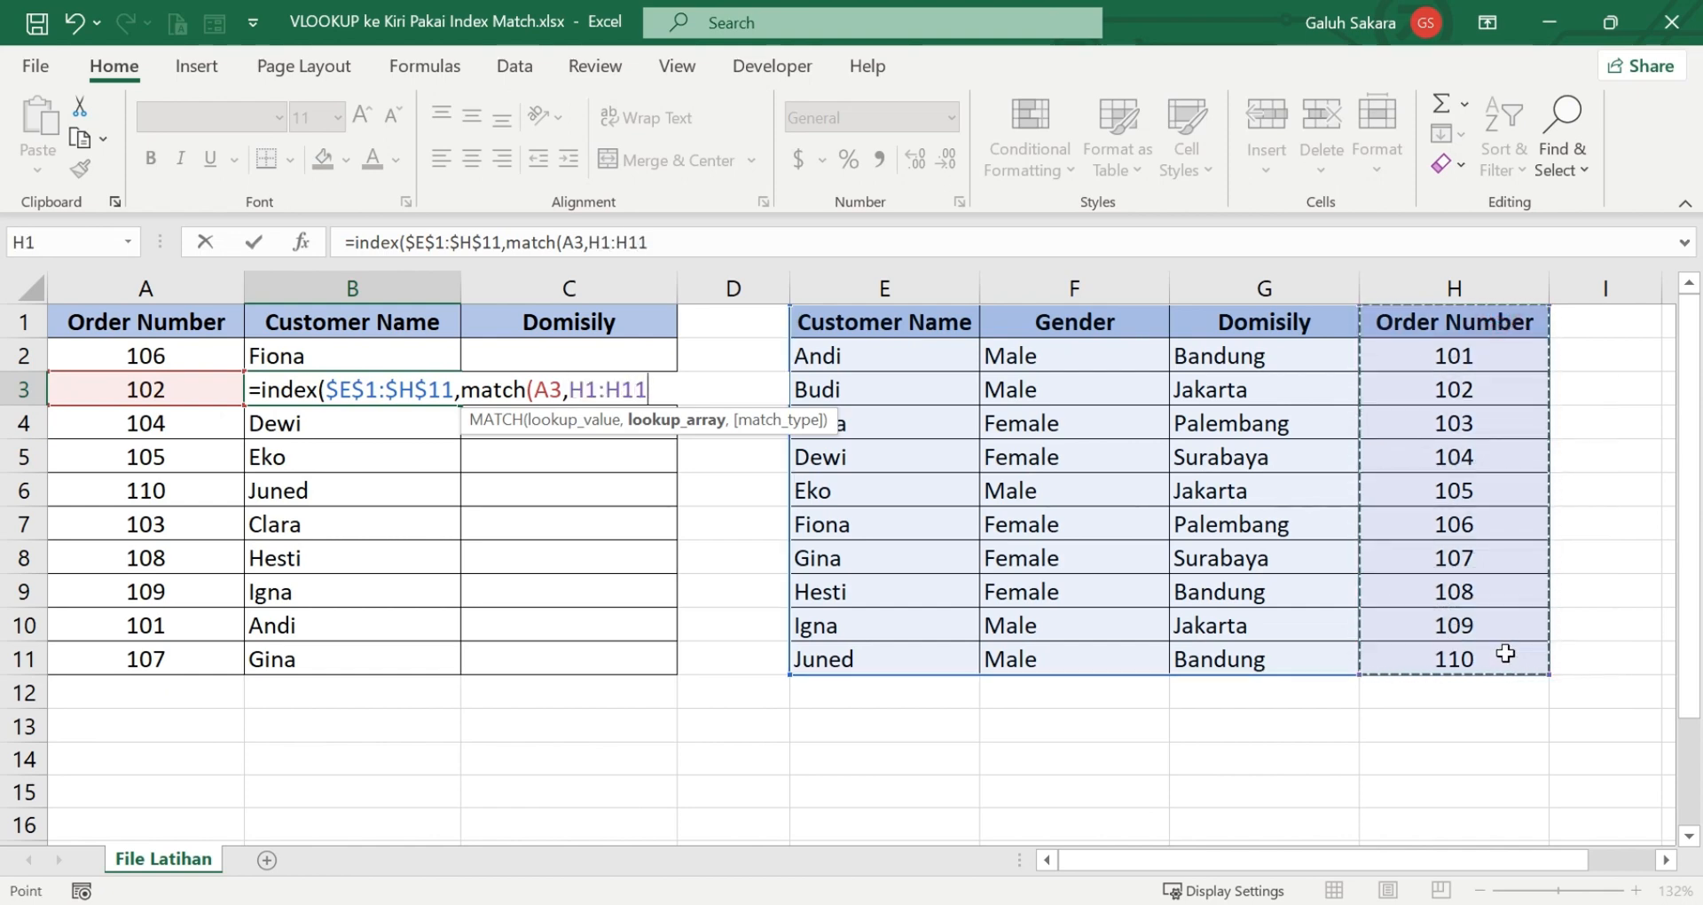
{"action": "key", "text": "F4"}
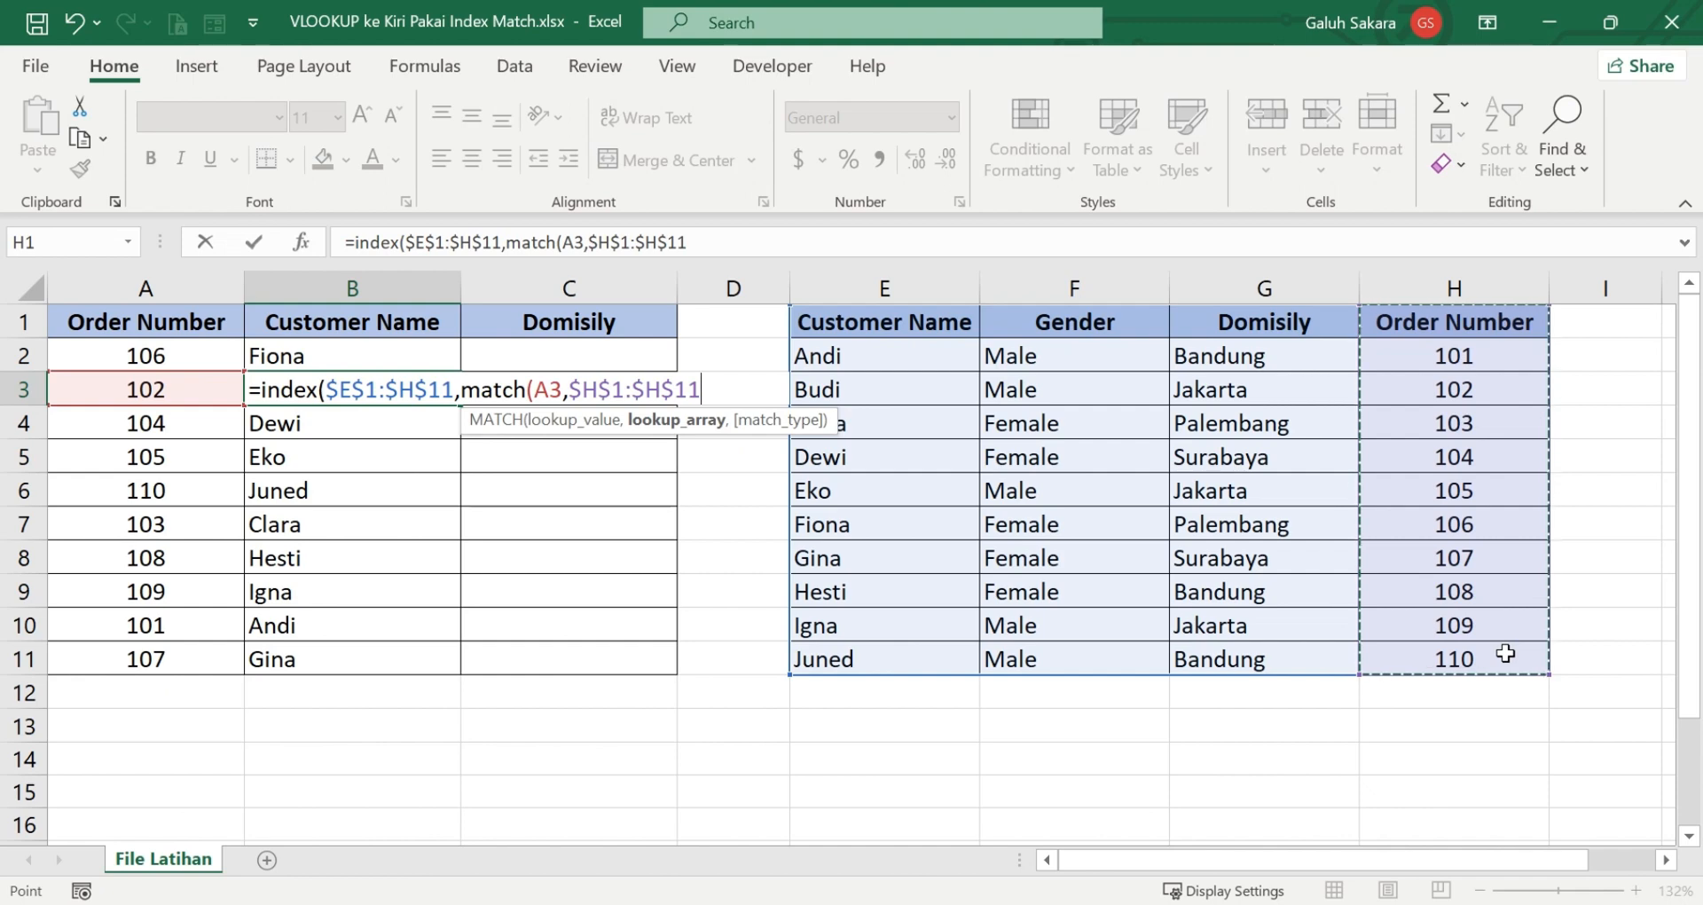
{"action": "type", "text": ",0"}
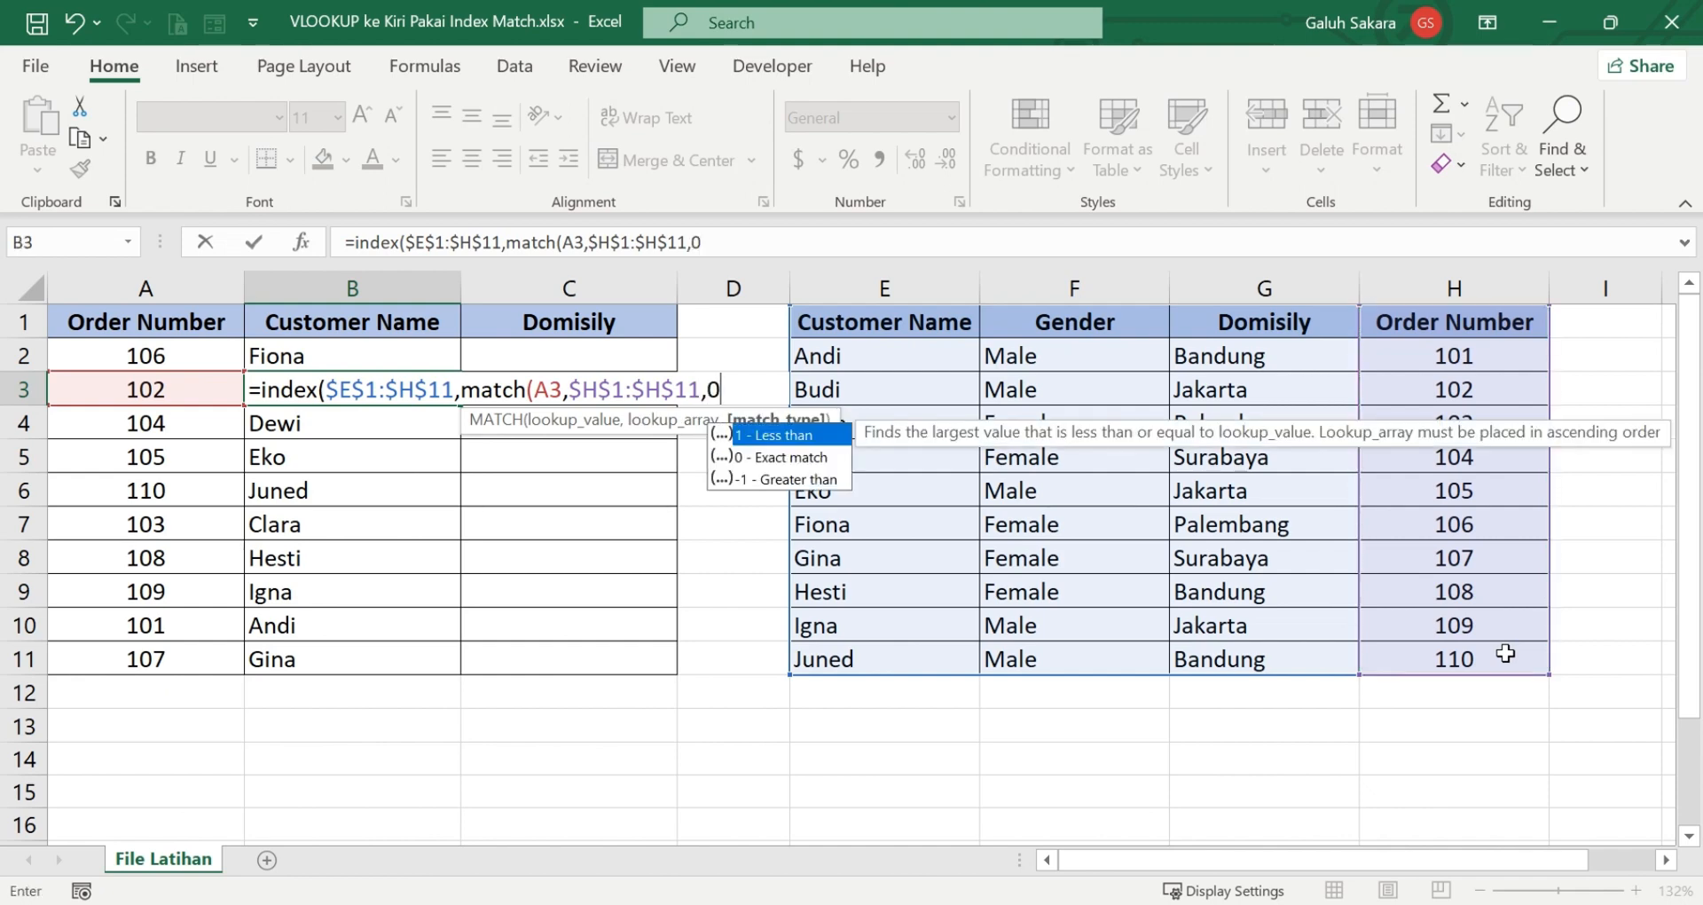
{"action": "type", "text": ")"}
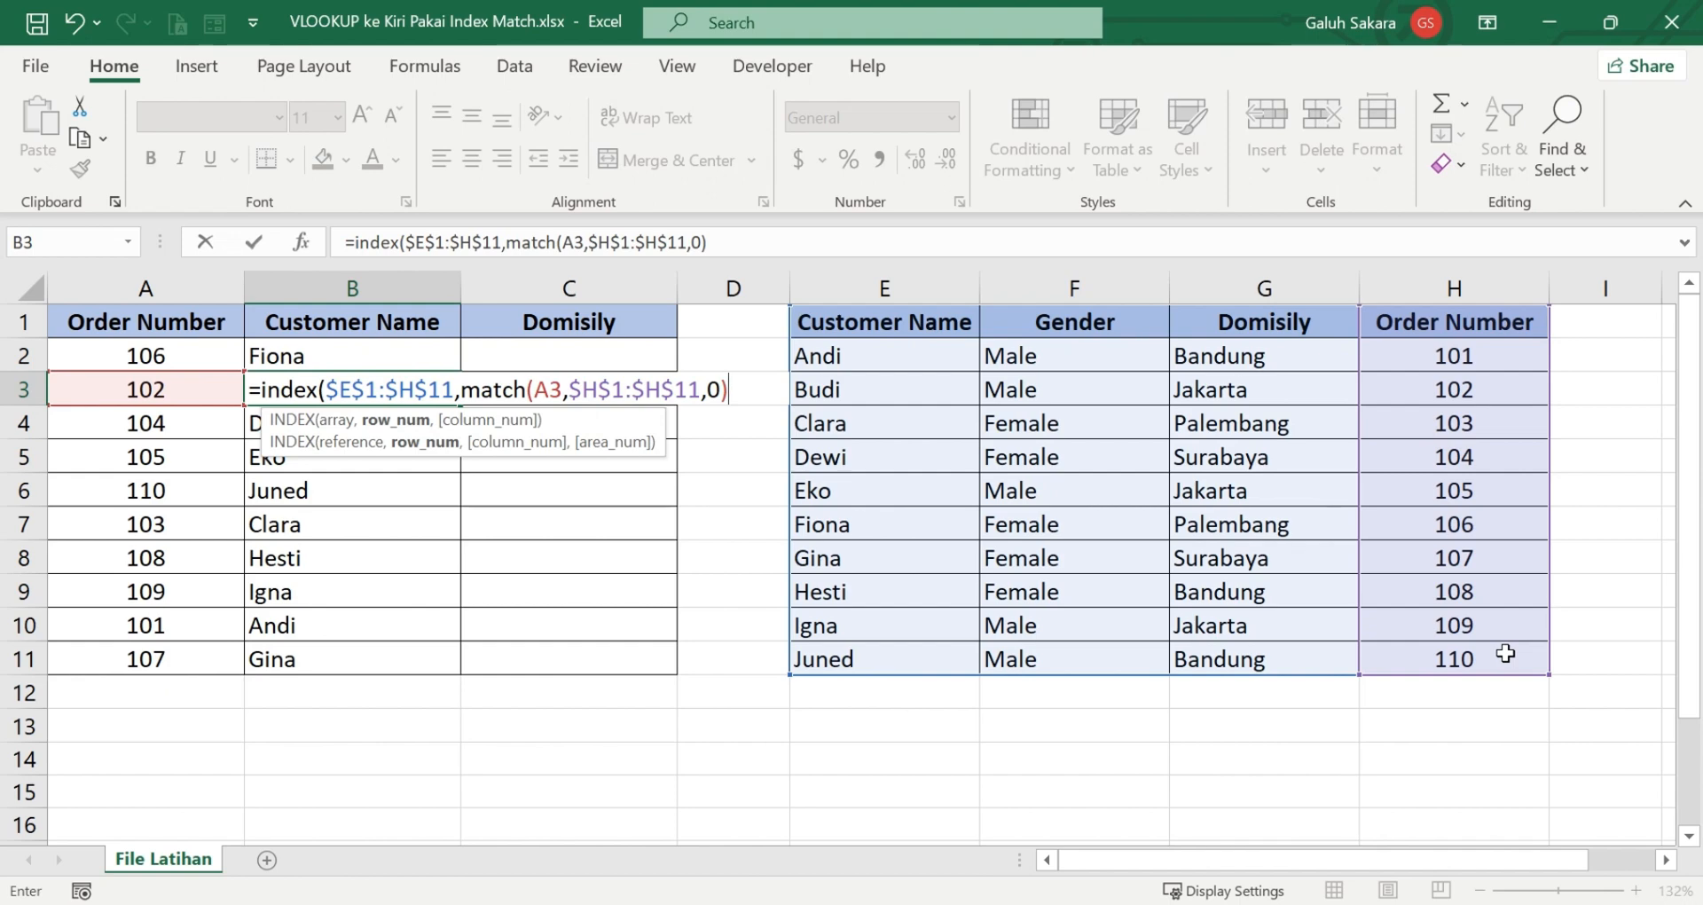
- Complete B3's INDEX formula with column number 1 and fill it down through B11
{"action": "type", "text": ","}
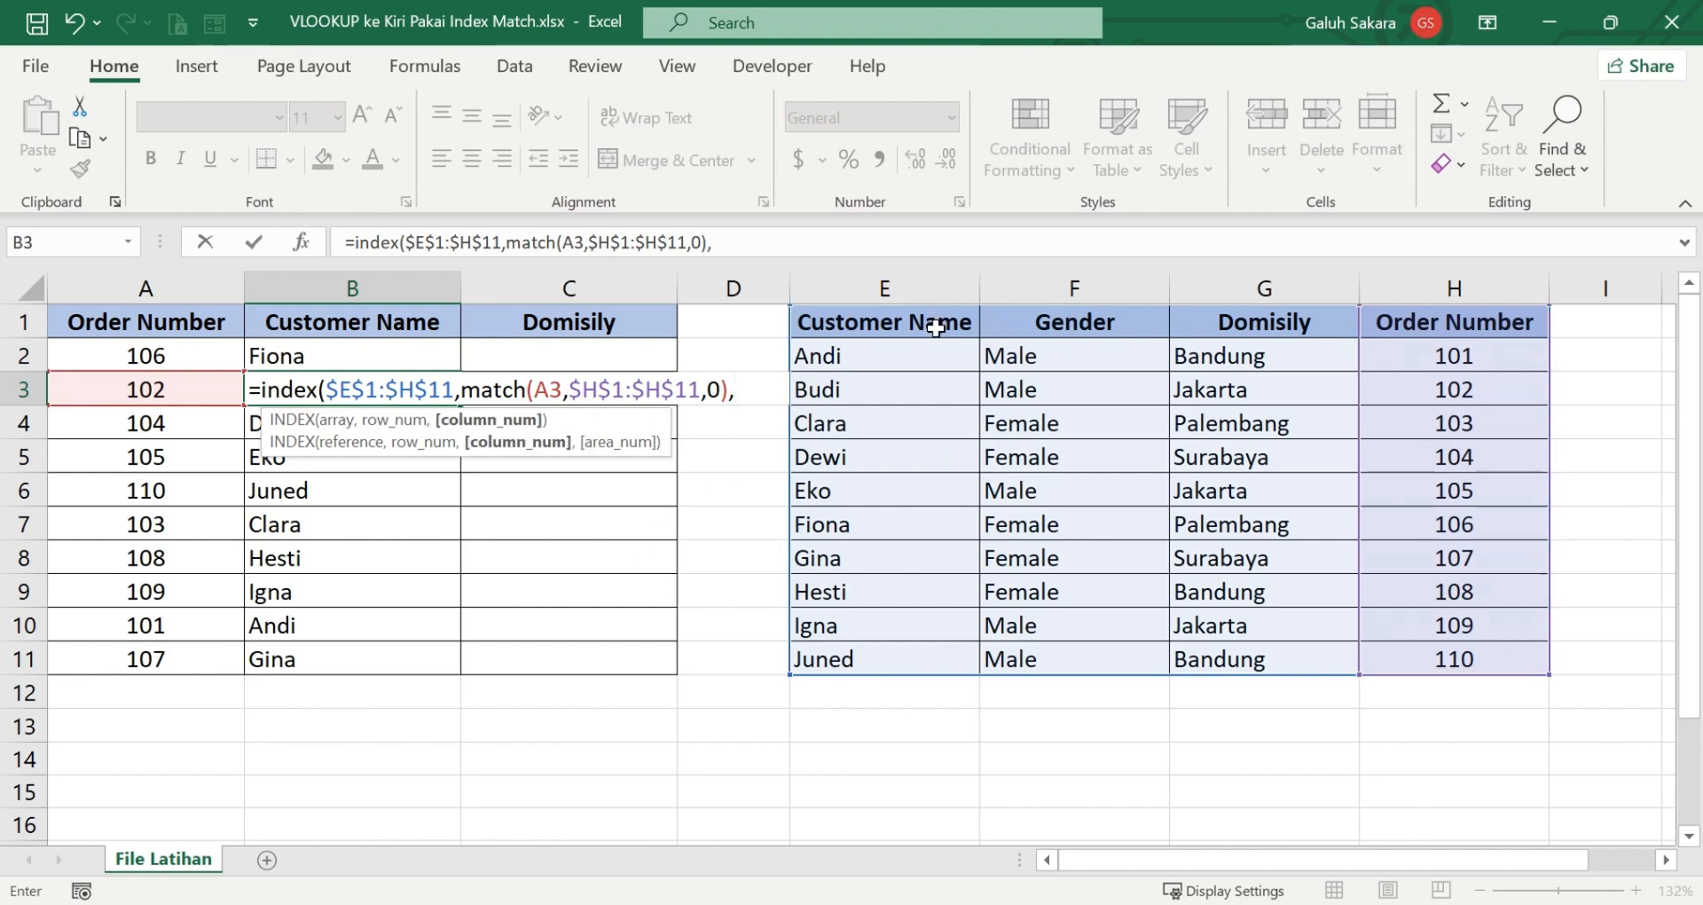
{"action": "type", "text": "1)"}
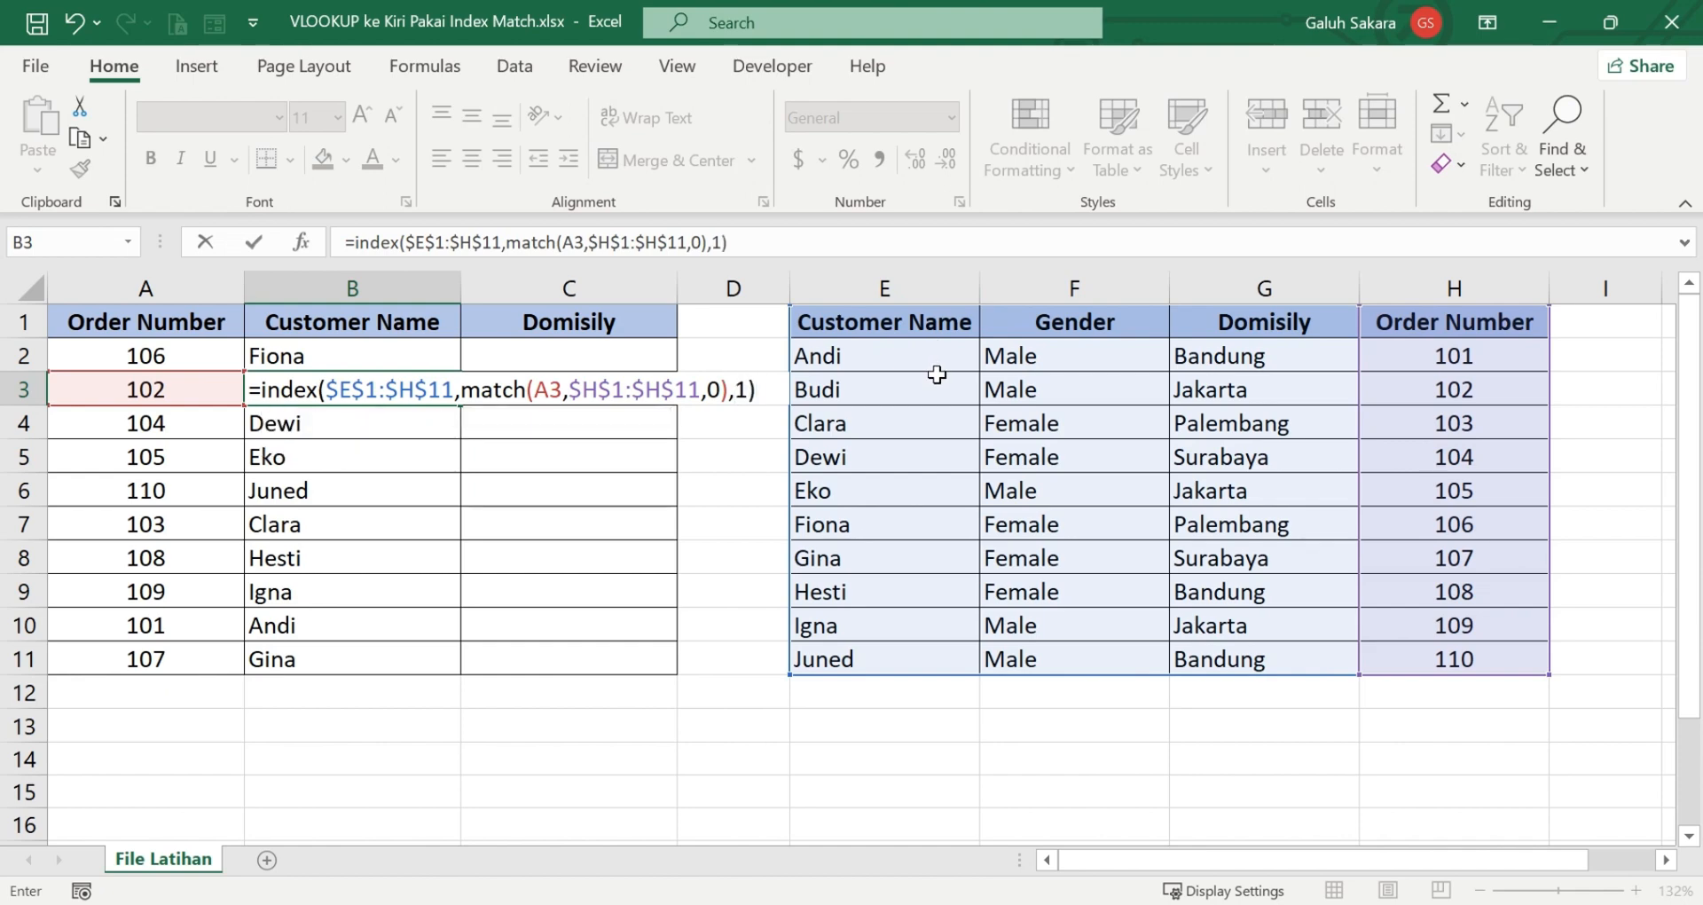
{"action": "key", "text": "Return"}
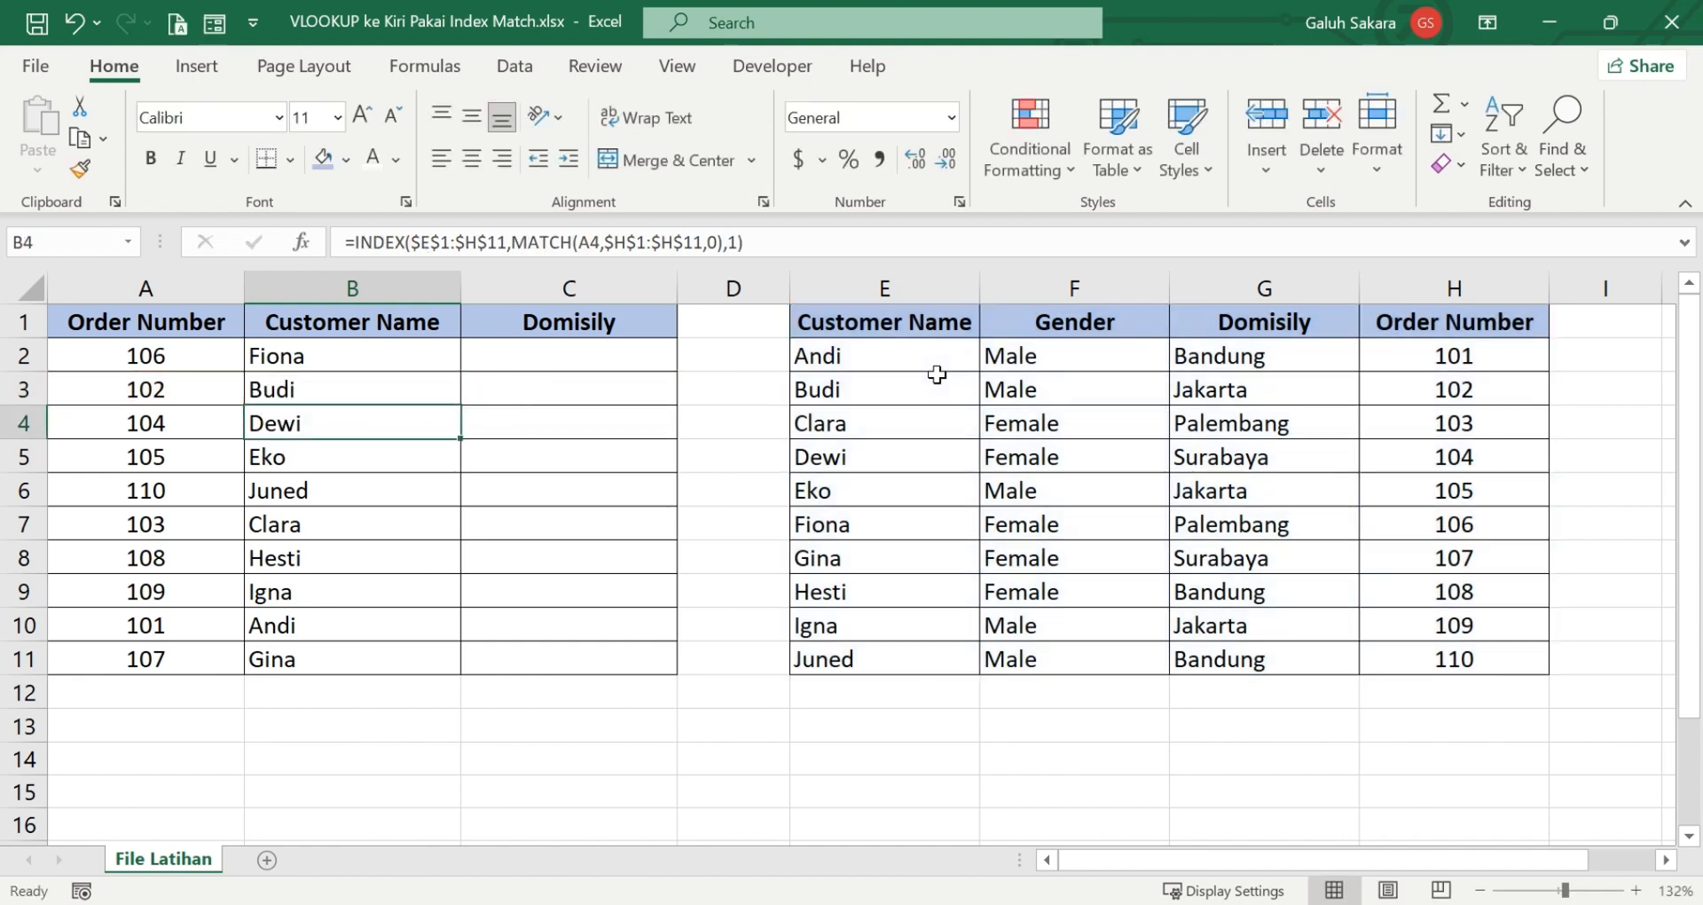
{"action": "left_click", "coordinate": [393, 393]}
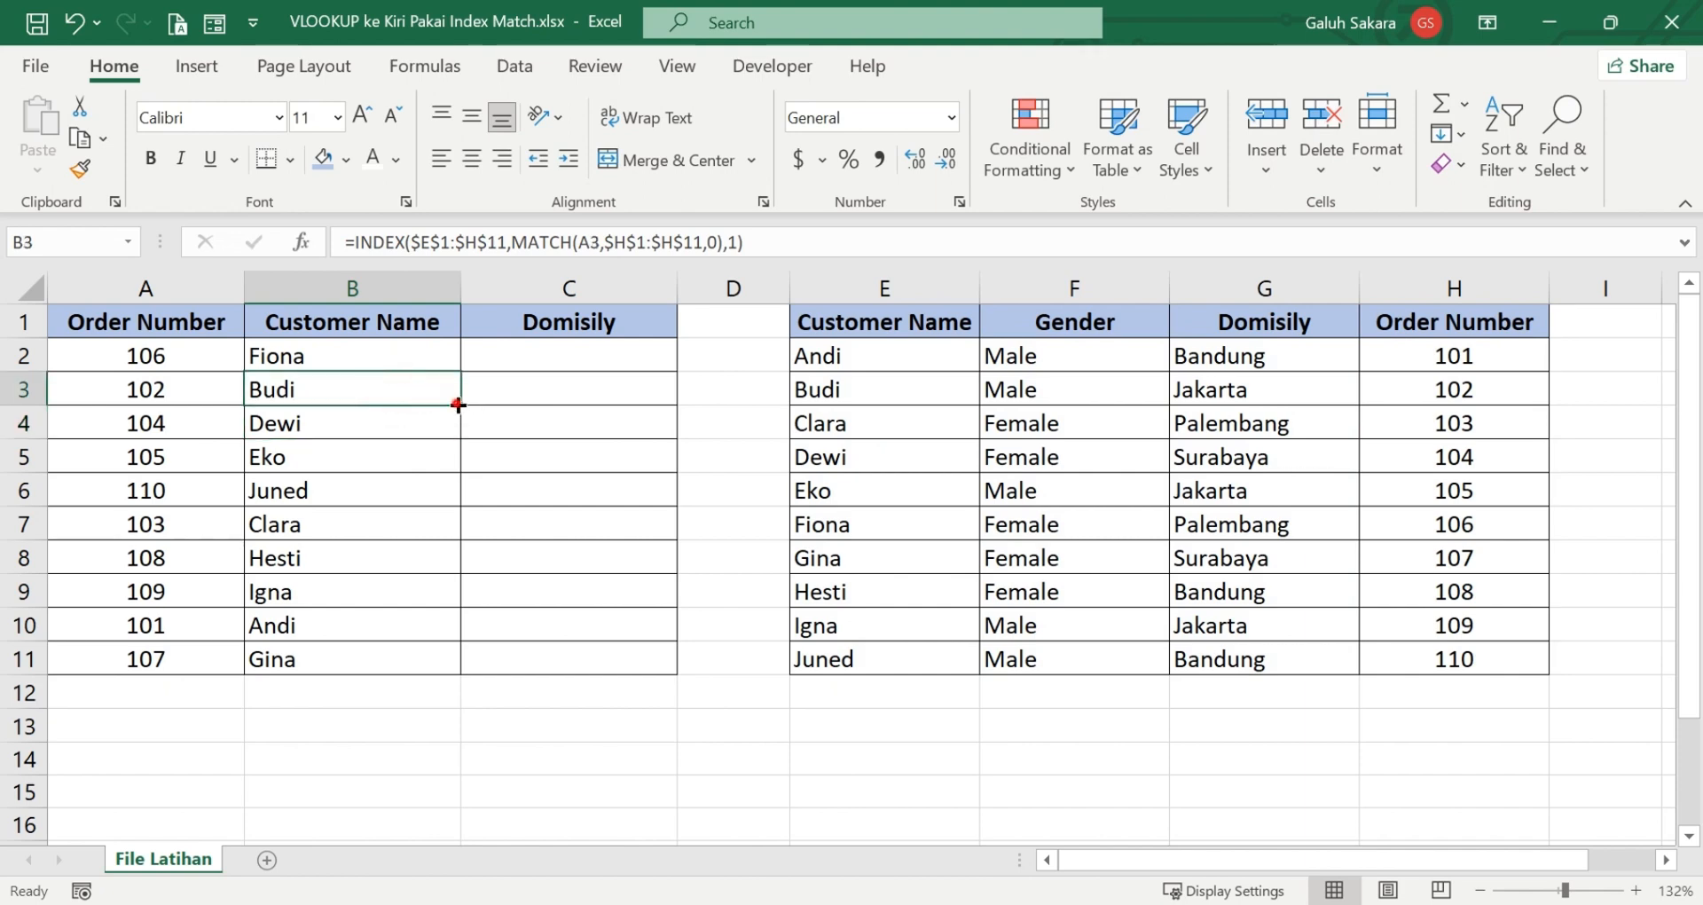
{"action": "left_click_drag", "start_coordinate": [458, 405], "coordinate": [447, 666]}
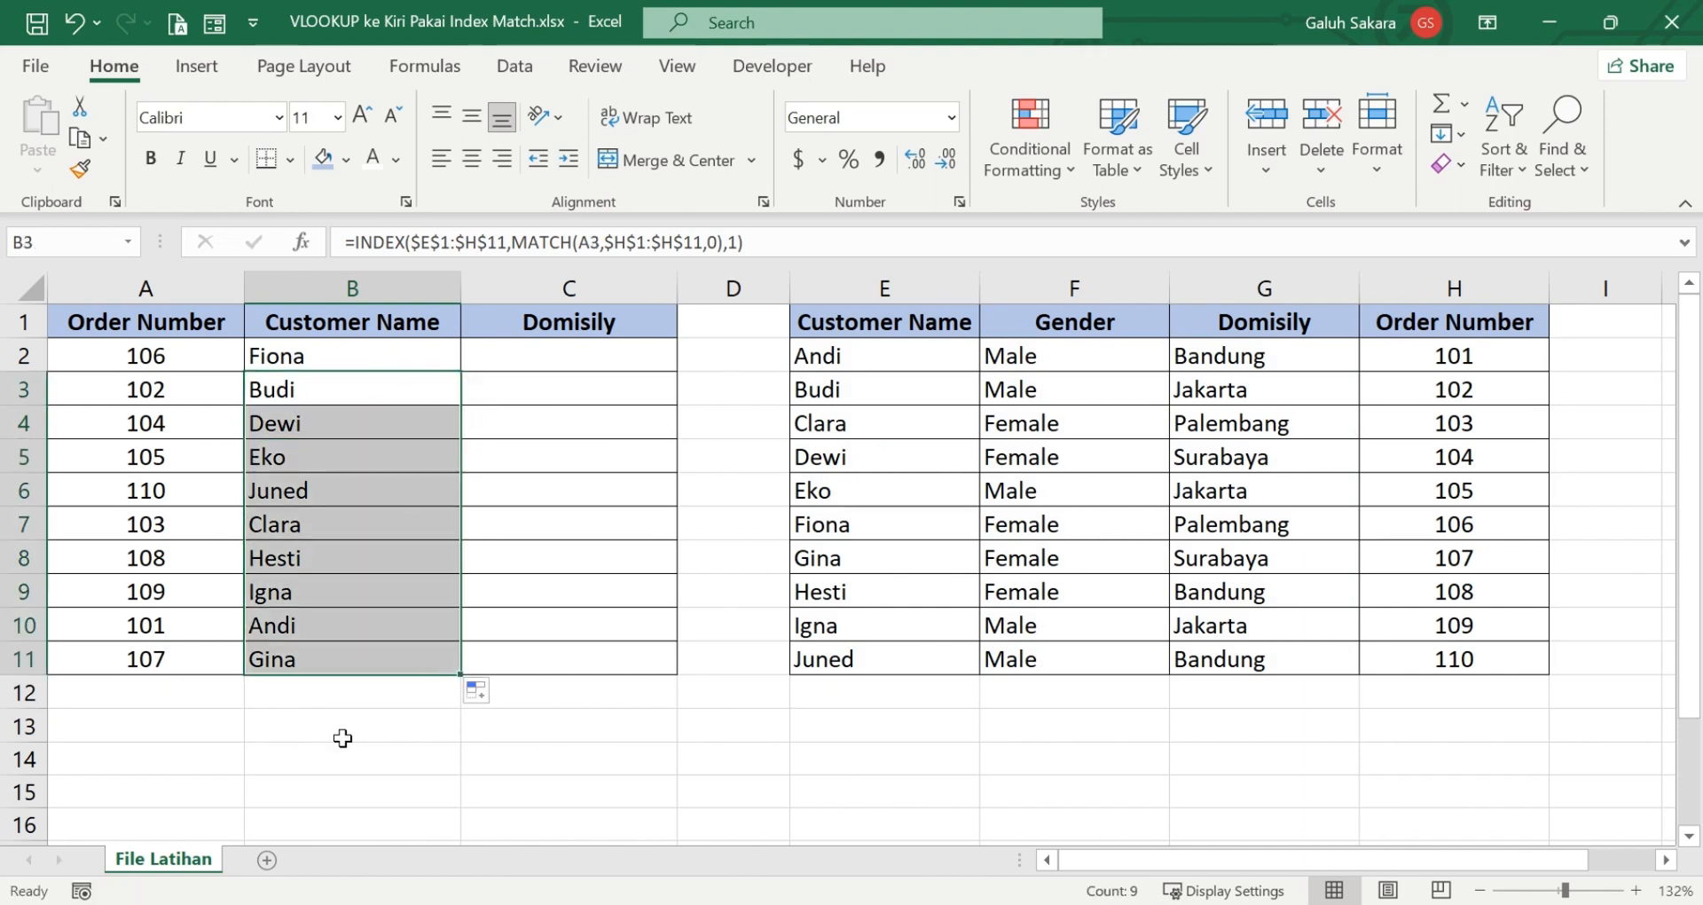
{"action": "left_click", "coordinate": [342, 749]}
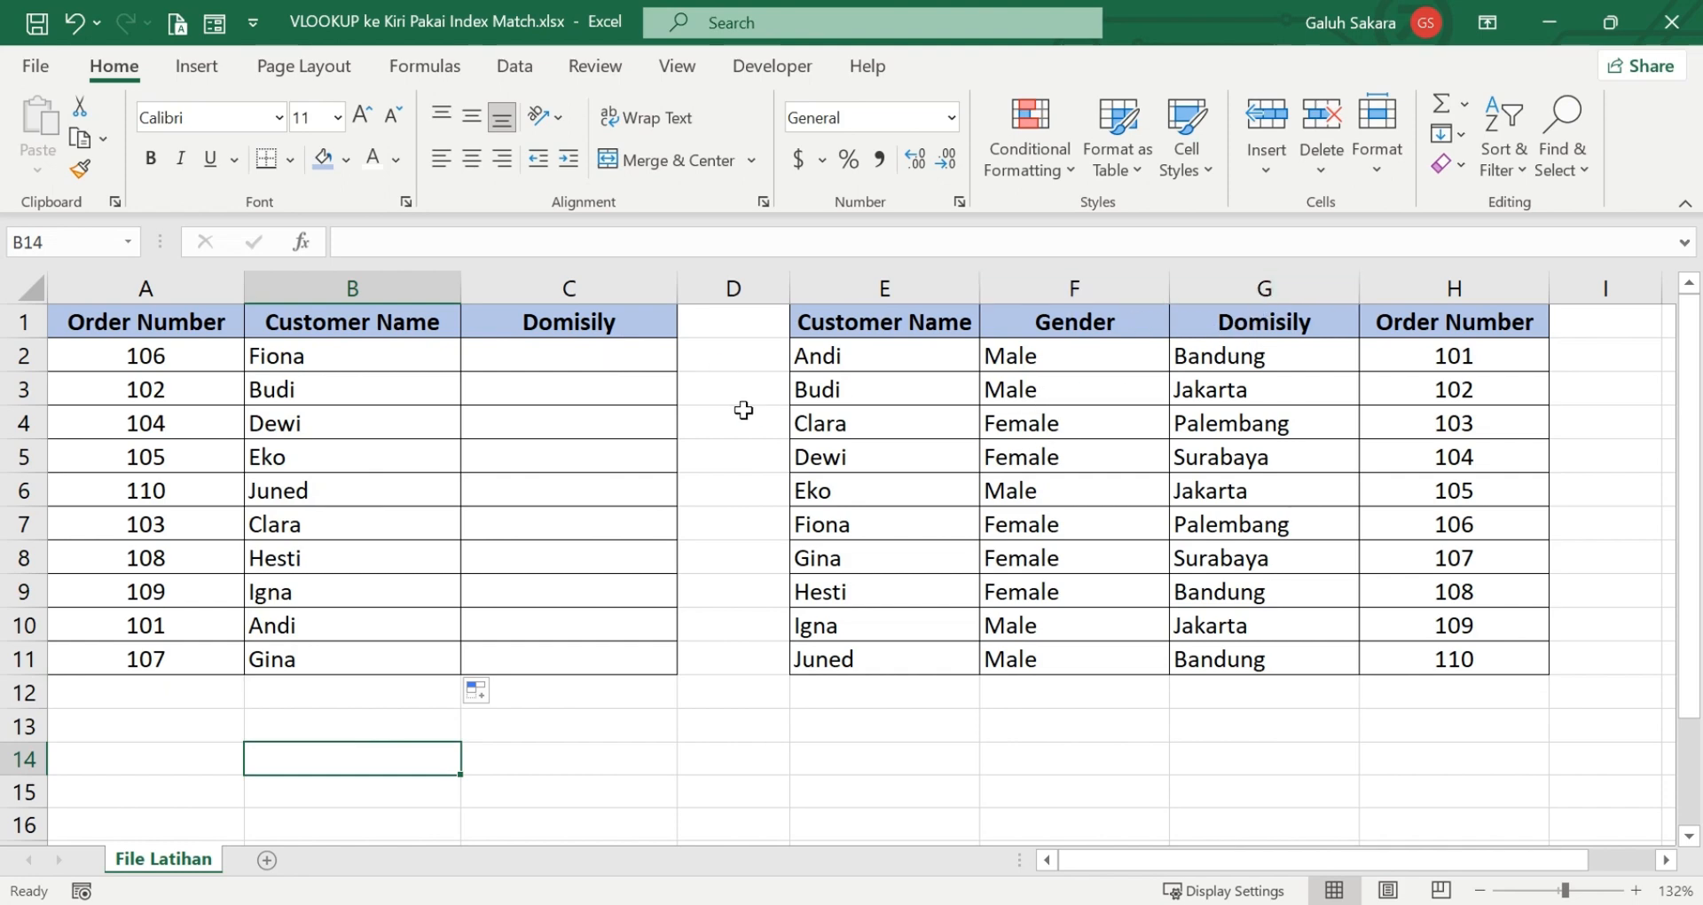
- Start an INDEX formula in C2 over the absolute range $E$1:$H$11
{"action": "left_click", "coordinate": [601, 359]}
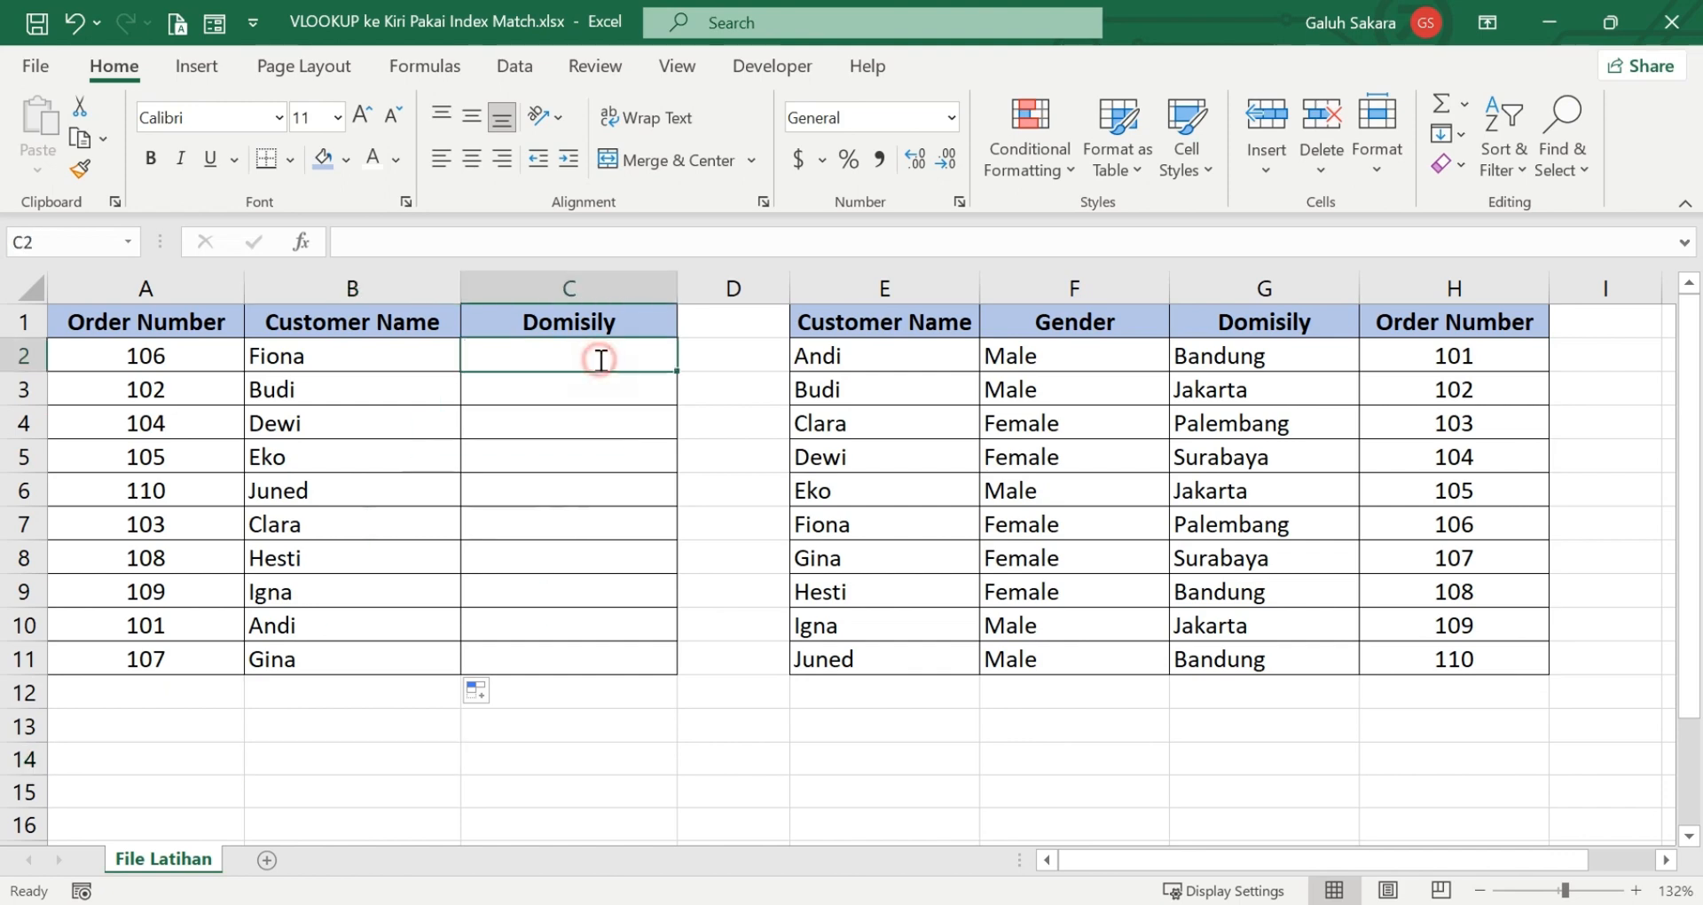
{"action": "type", "text": "=ind"}
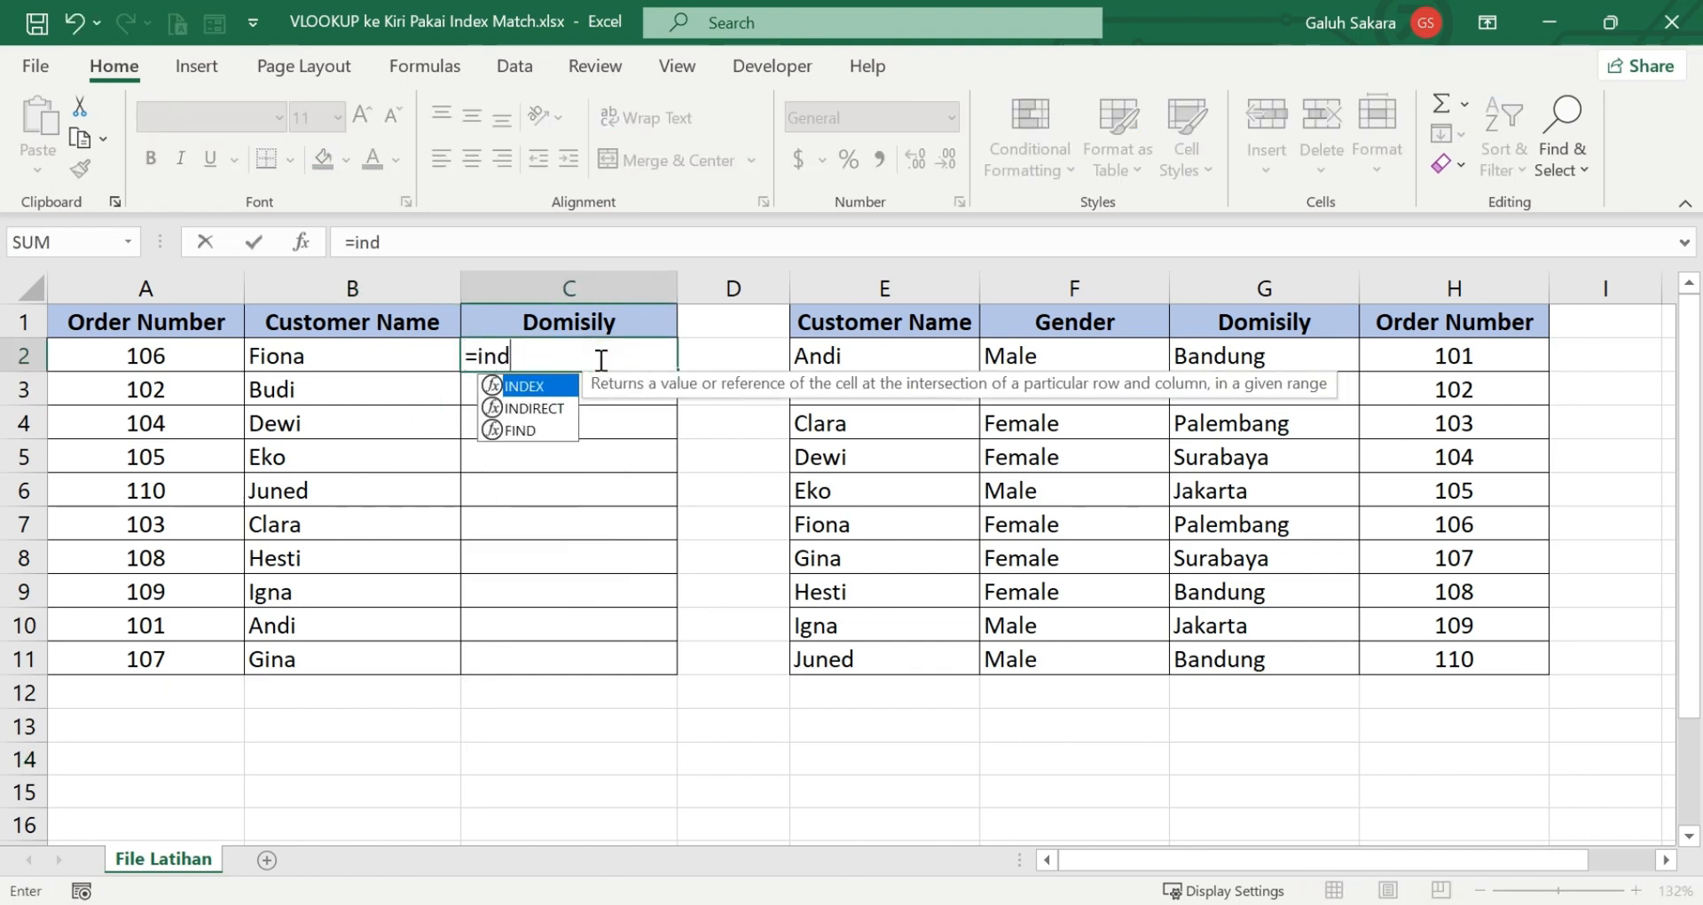
{"action": "type", "text": "ex"}
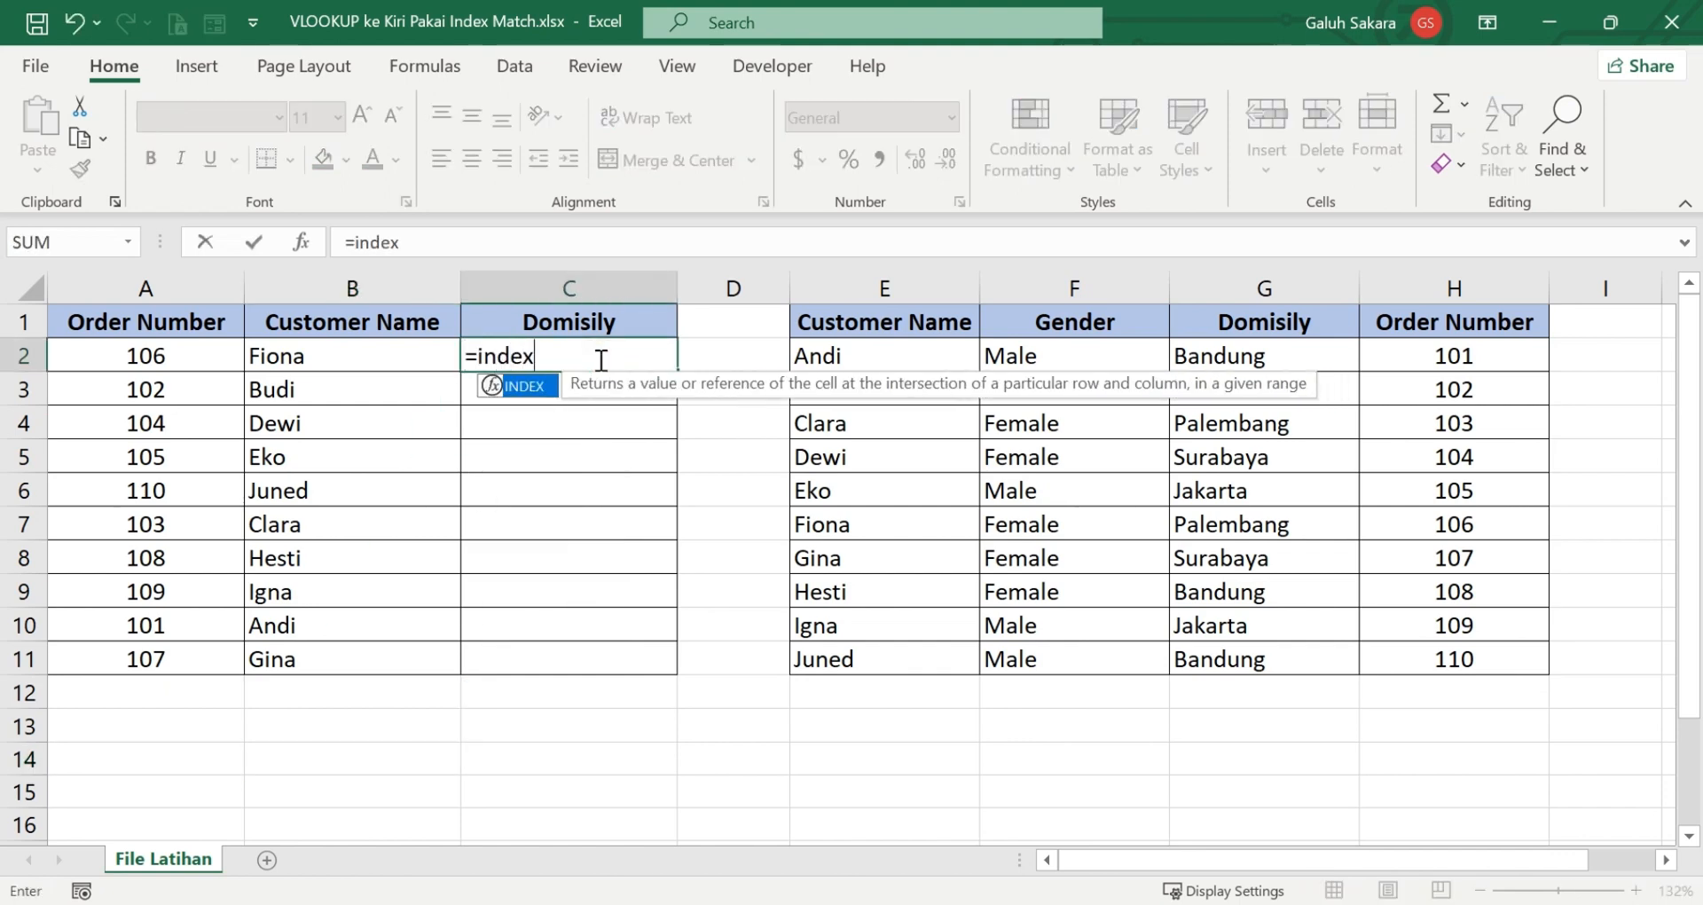
{"action": "type", "text": "("}
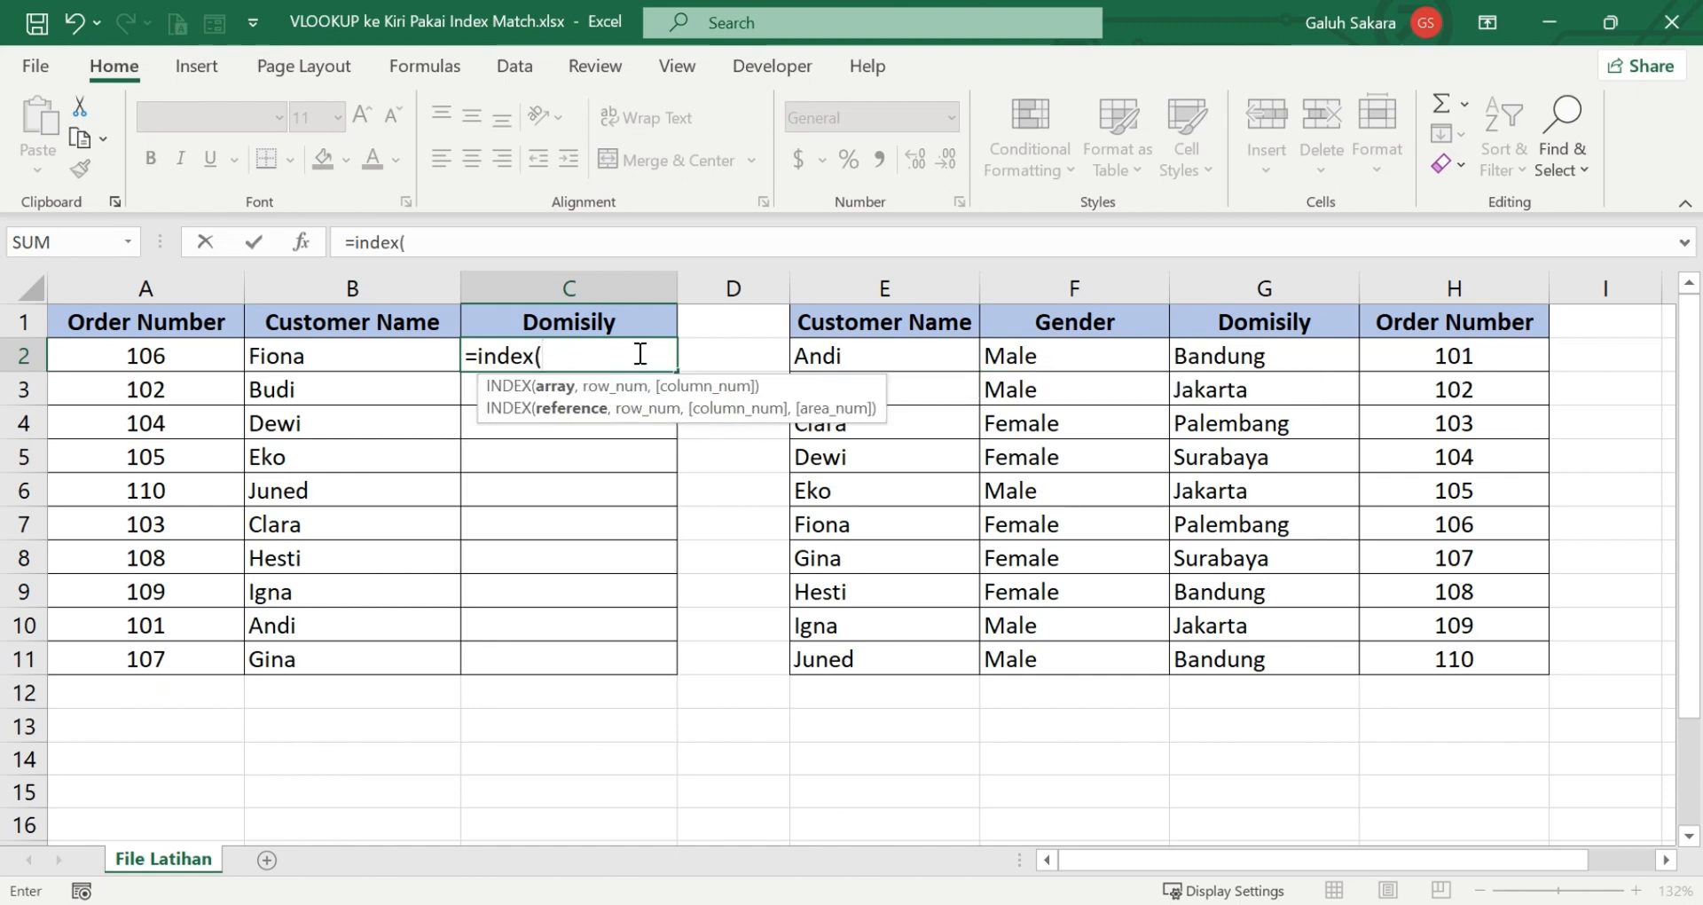
{"action": "left_click_drag", "start_coordinate": [949, 329], "coordinate": [1414, 649]}
{"action": "key", "text": "F4"}
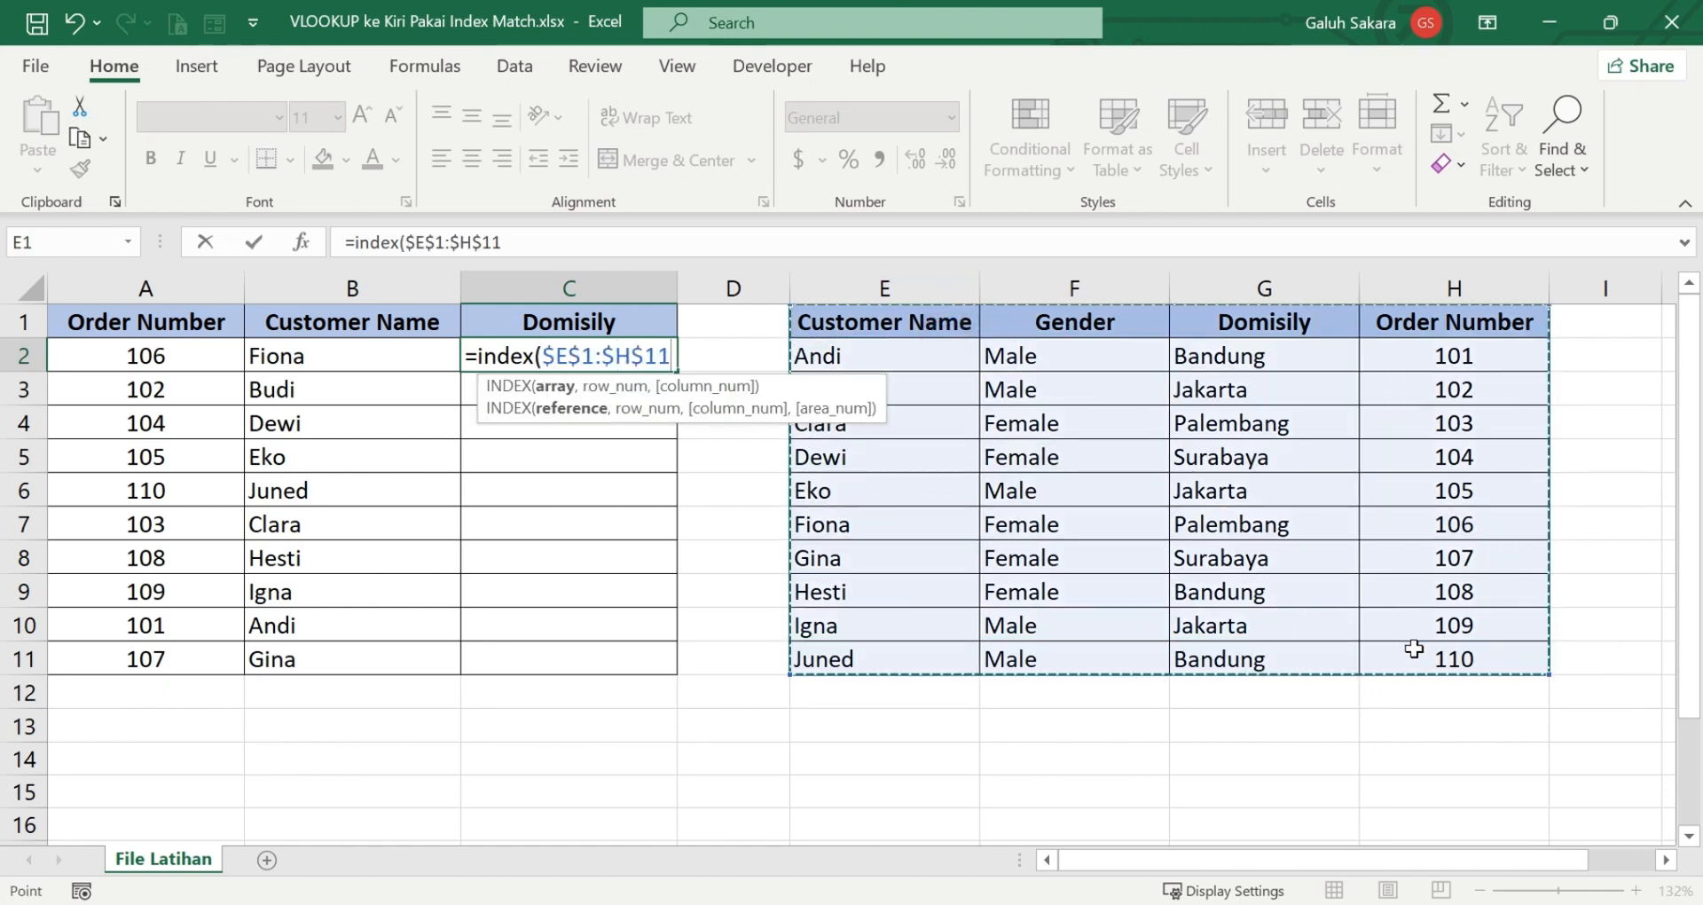
{"action": "type", "text": ","}
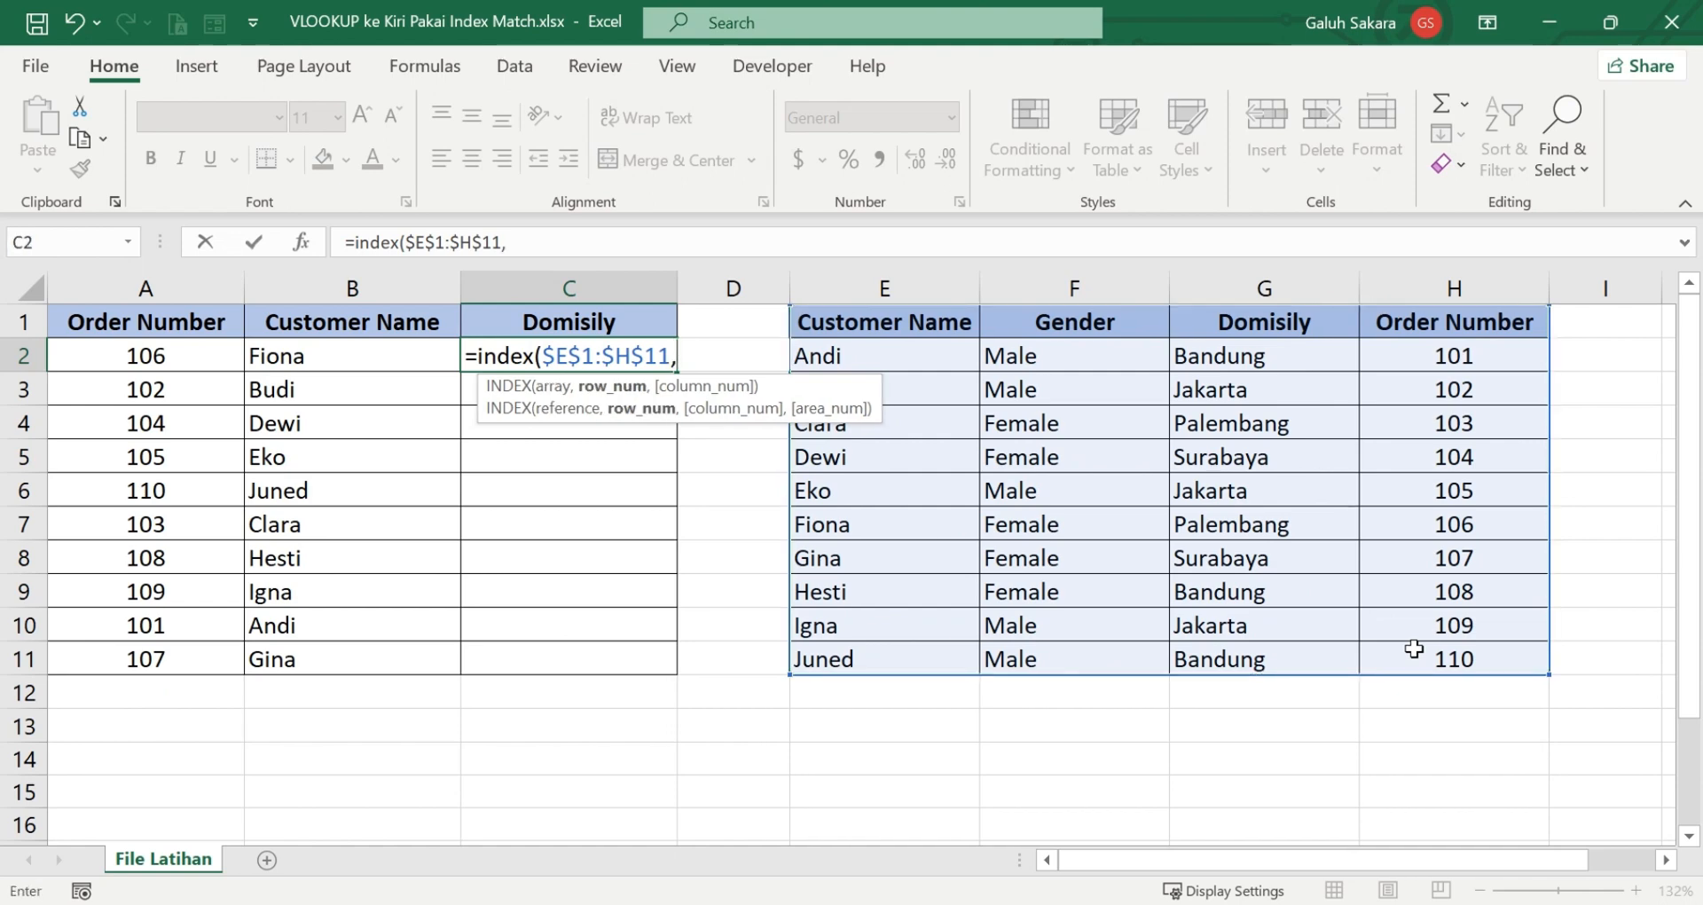
- Begin a MATCH function for the row number in C2's formula, with A2 as the lookup value
{"action": "type", "text": "match"}
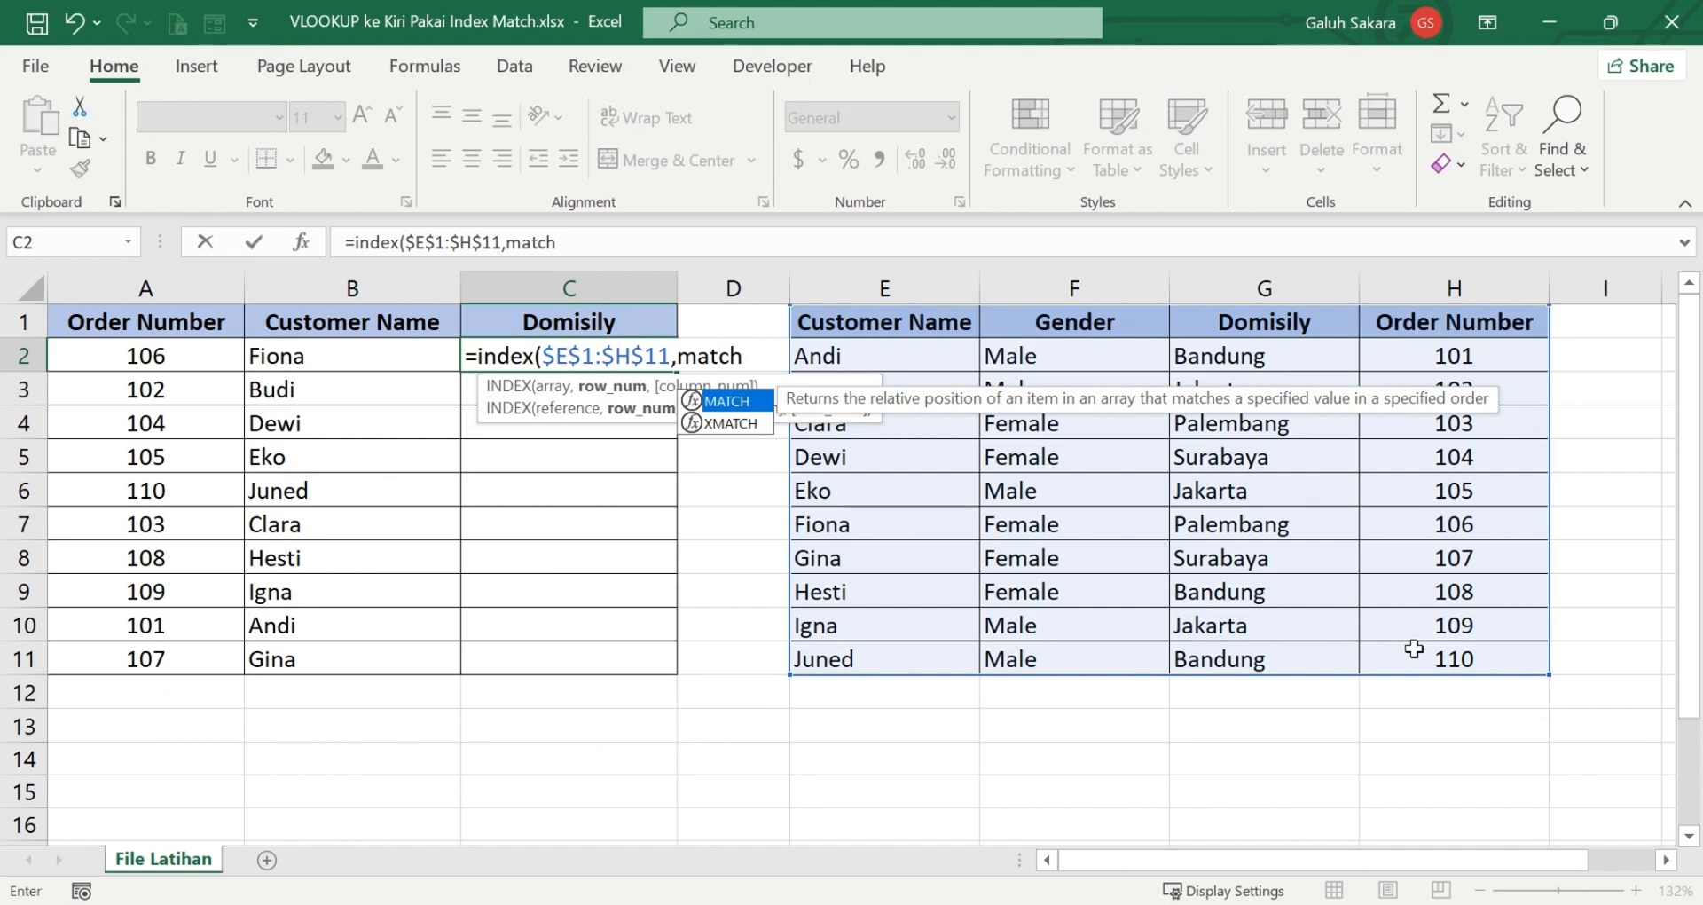
{"action": "type", "text": "("}
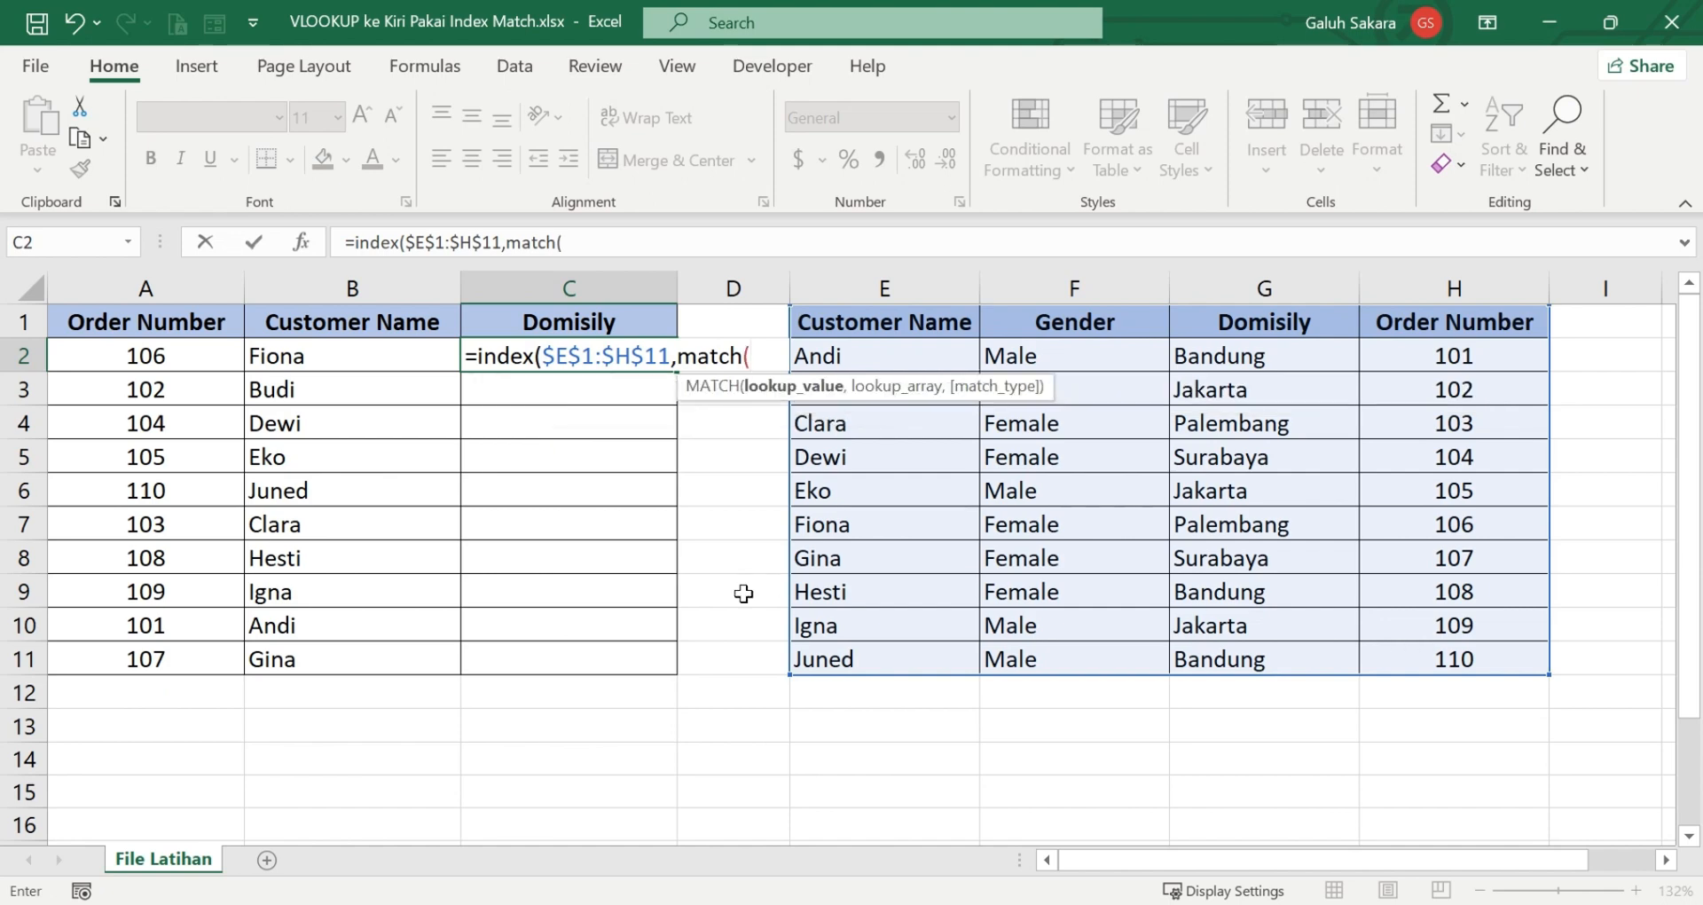
{"action": "left_click", "coordinate": [161, 355]}
{"action": "type", "text": ","}
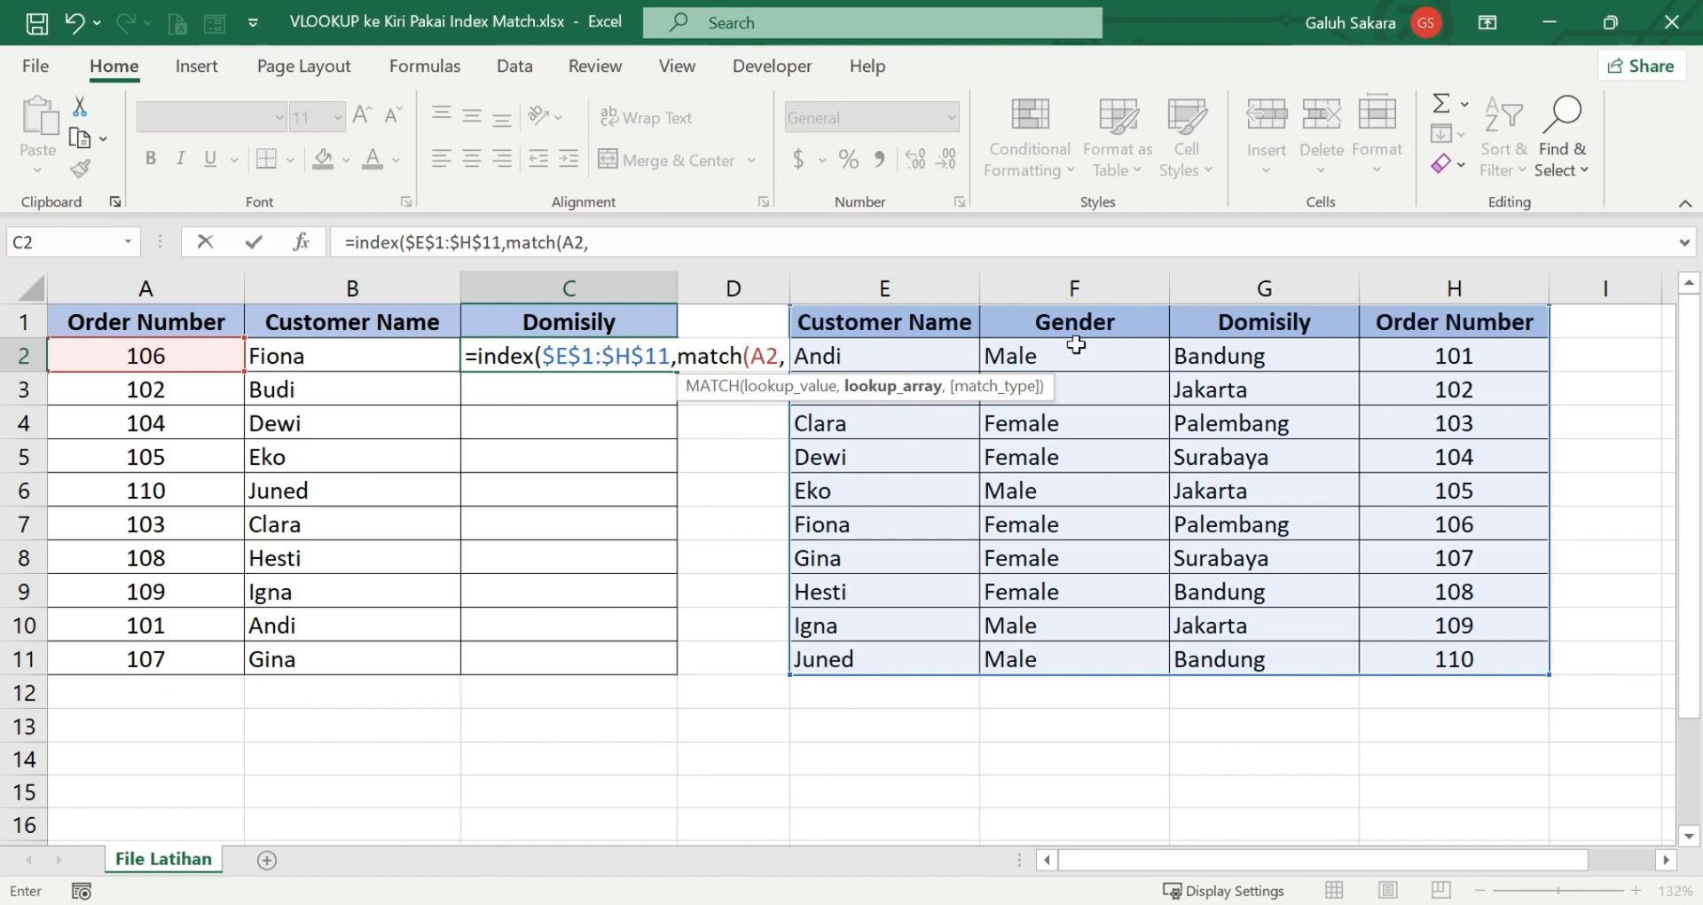
{"action": "left_click_drag", "start_coordinate": [1258, 326], "coordinate": [1268, 659]}
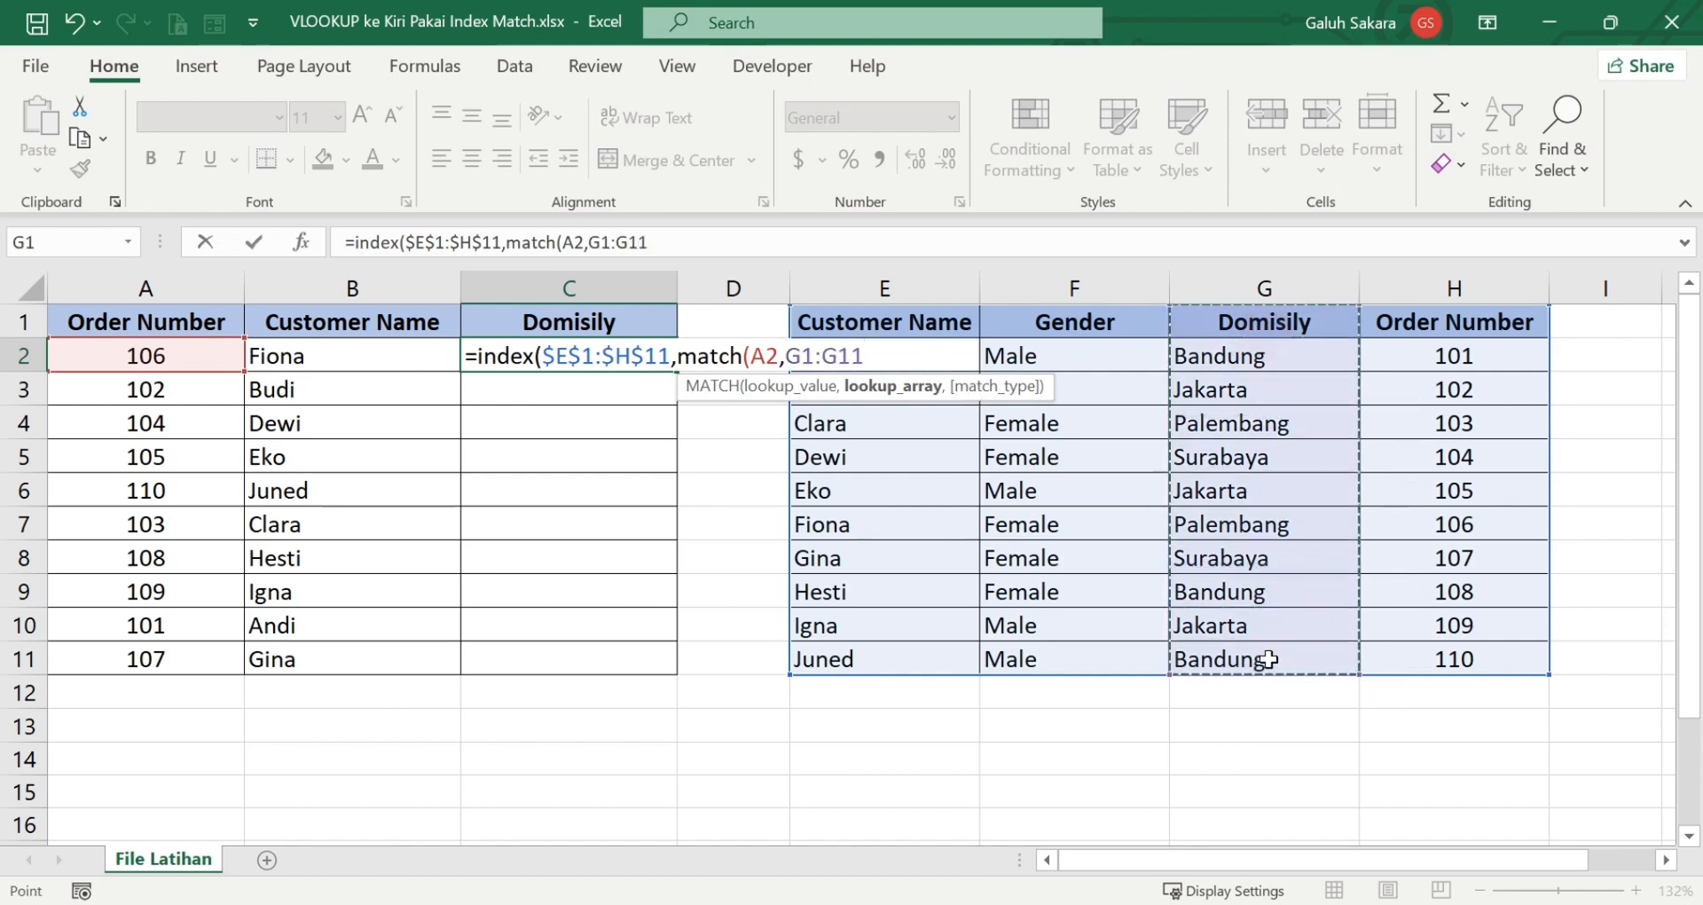
{"action": "key", "text": "F4"}
{"action": "type", "text": ",0"}
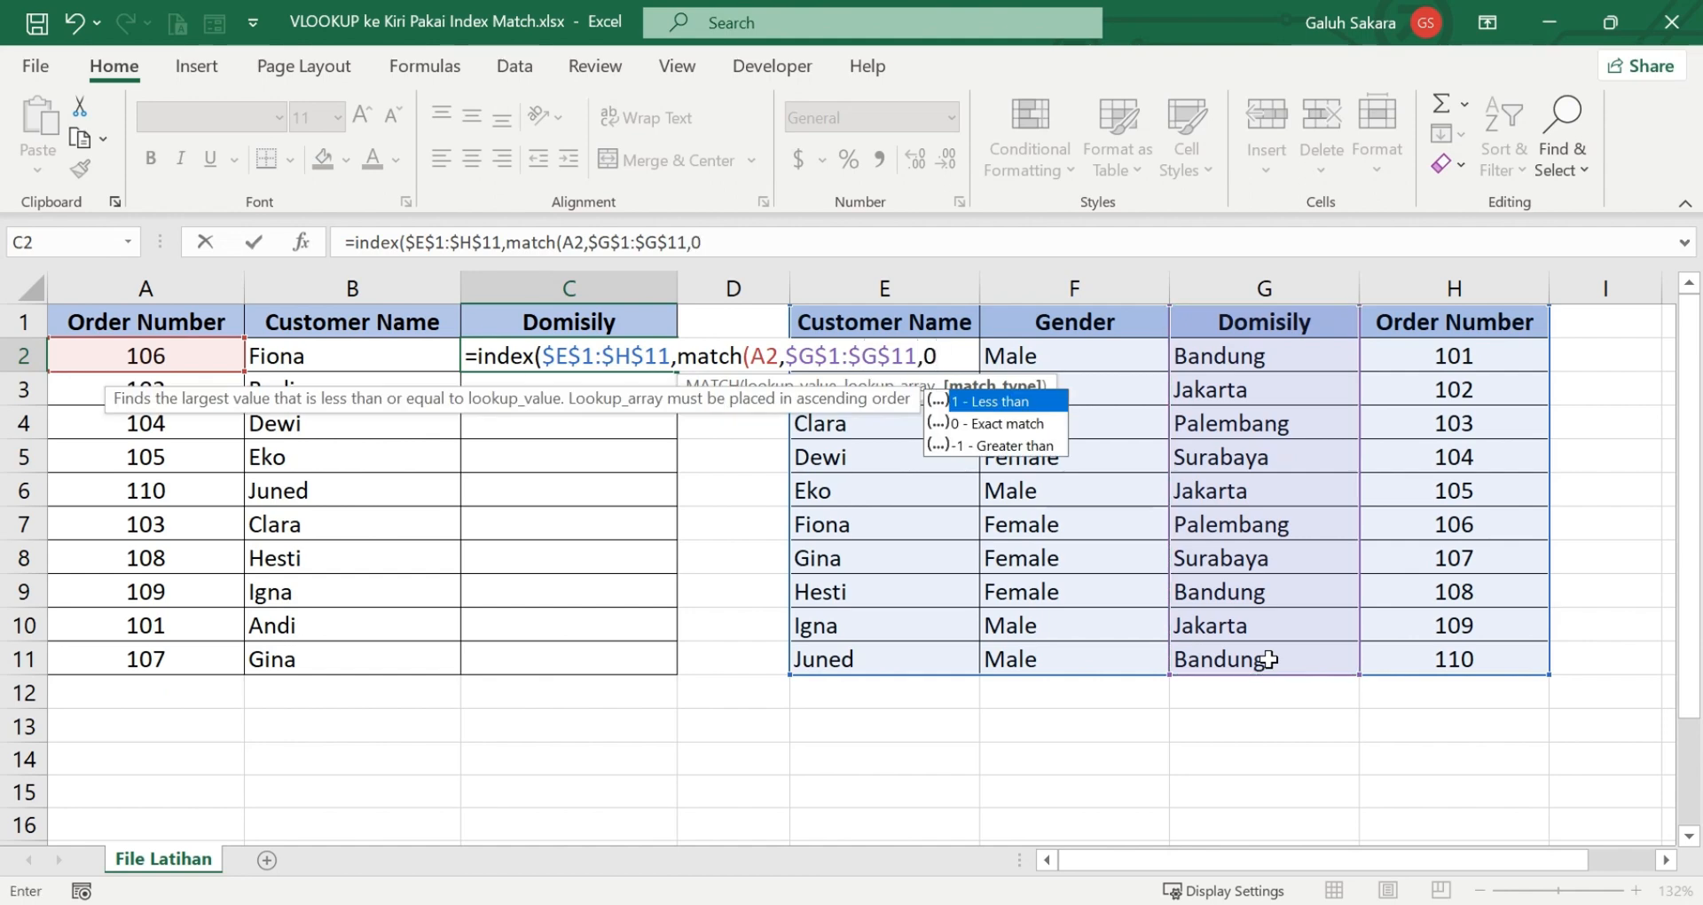
{"action": "type", "text": ")"}
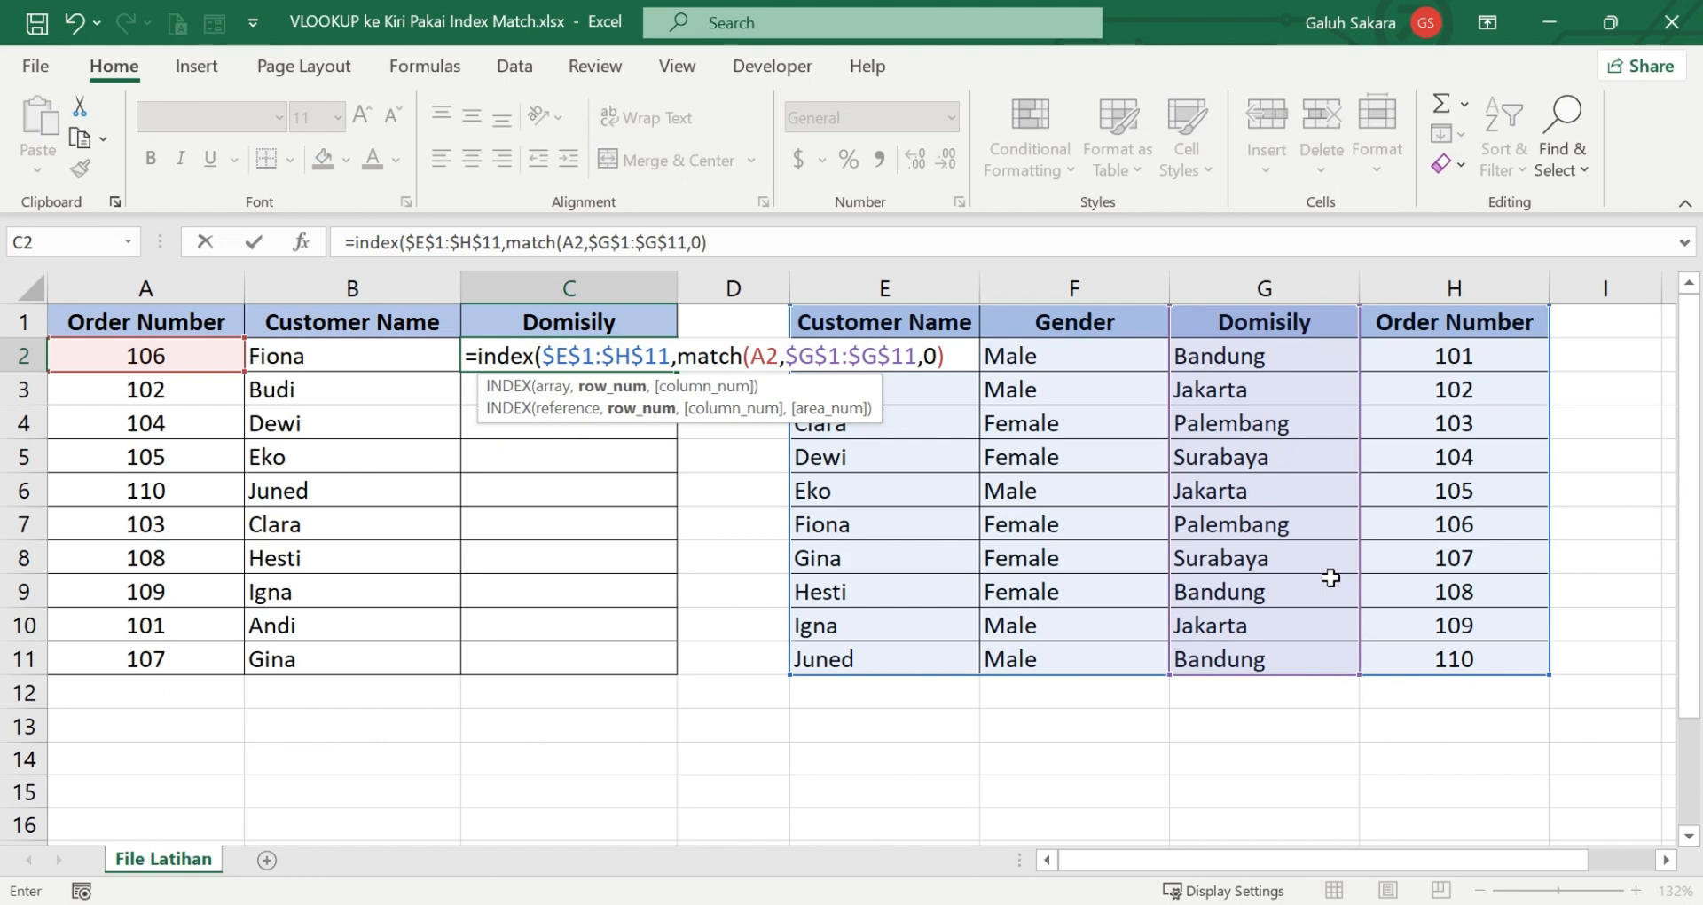
{"action": "key", "text": "BackSpace"}
{"action": "key", "text": "BackSpace"}
{"action": "key", "text": "BackSpace"}
{"action": "key", "text": "BackSpace"}
{"action": "key", "text": "BackSpace"}
{"action": "key", "text": "BackSpace"}
{"action": "key", "text": "BackSpace"}
{"action": "key", "text": "BackSpace"}
{"action": "key", "text": "BackSpace"}
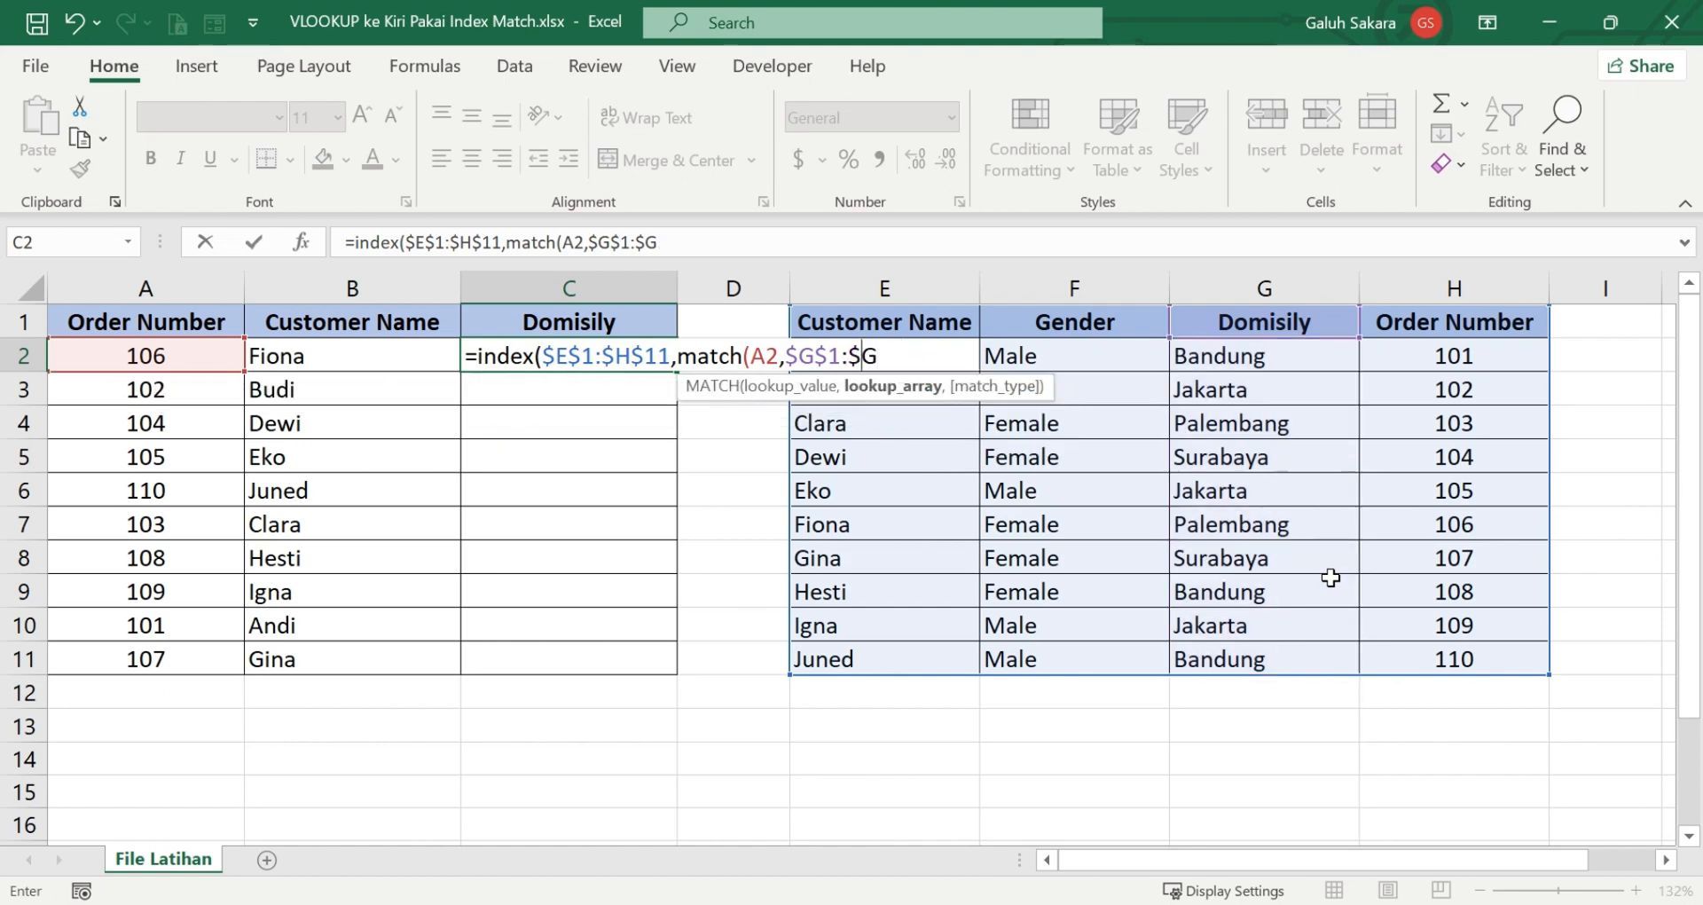
{"action": "key", "text": "BackSpace"}
{"action": "key", "text": "BackSpace"}
{"action": "key", "text": "BackSpace"}
{"action": "key", "text": "BackSpace"}
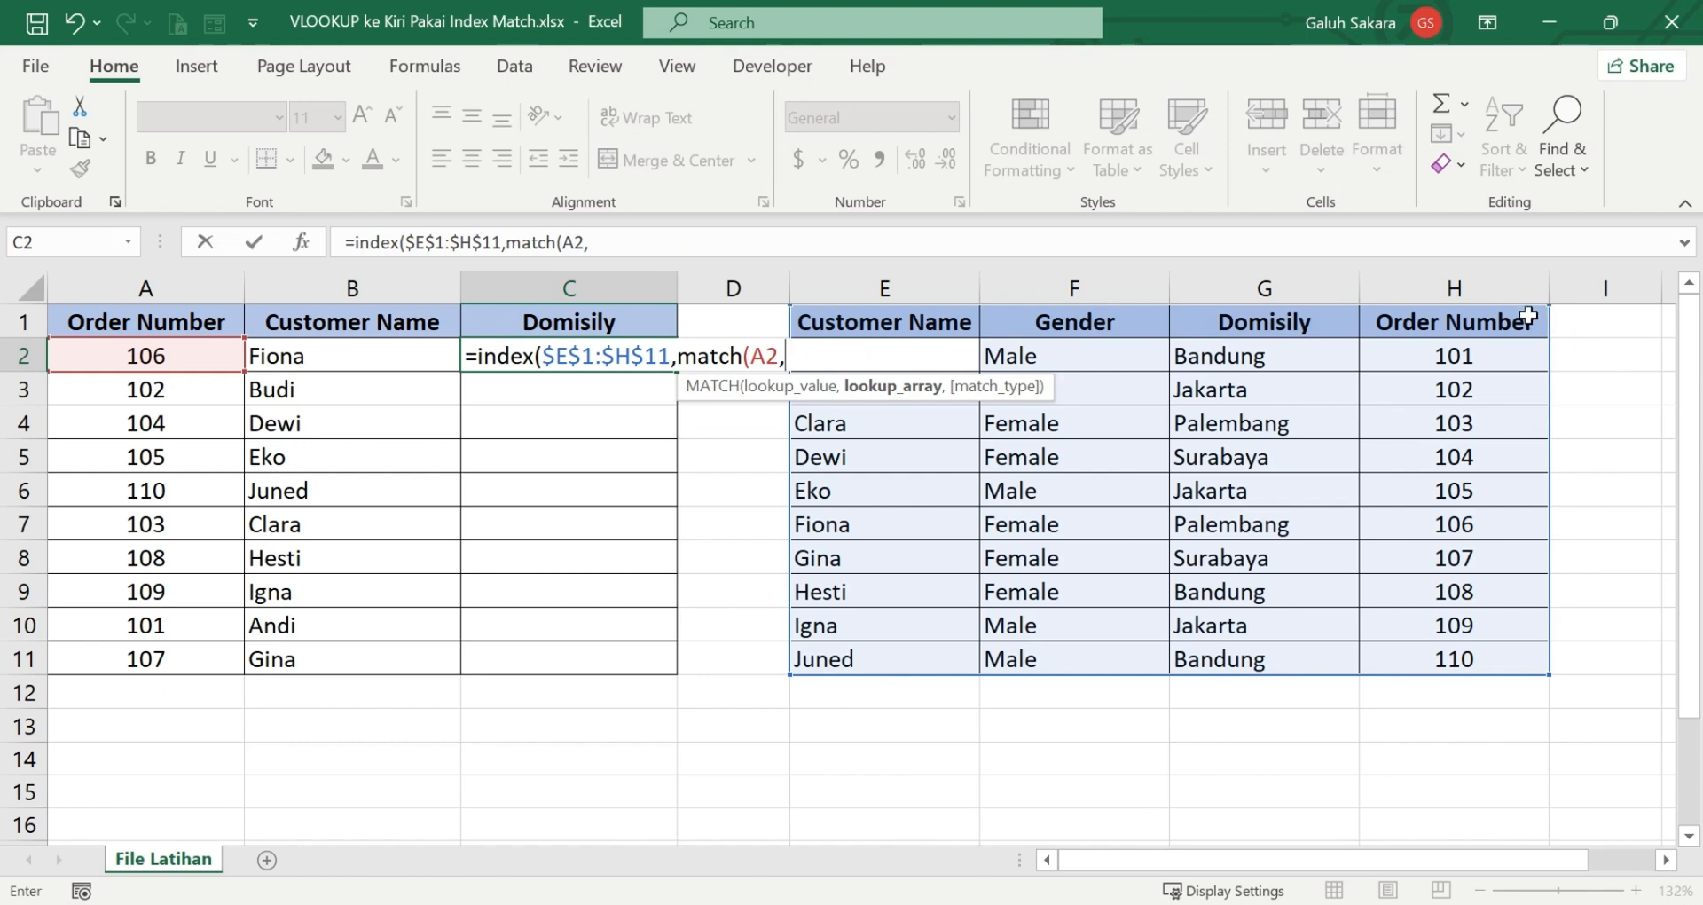
- Complete C2's formula with MATCH lookup array $H$1:$H$11, match type 0 and INDEX column number 3
{"action": "left_click_drag", "start_coordinate": [1534, 321], "coordinate": [1510, 657]}
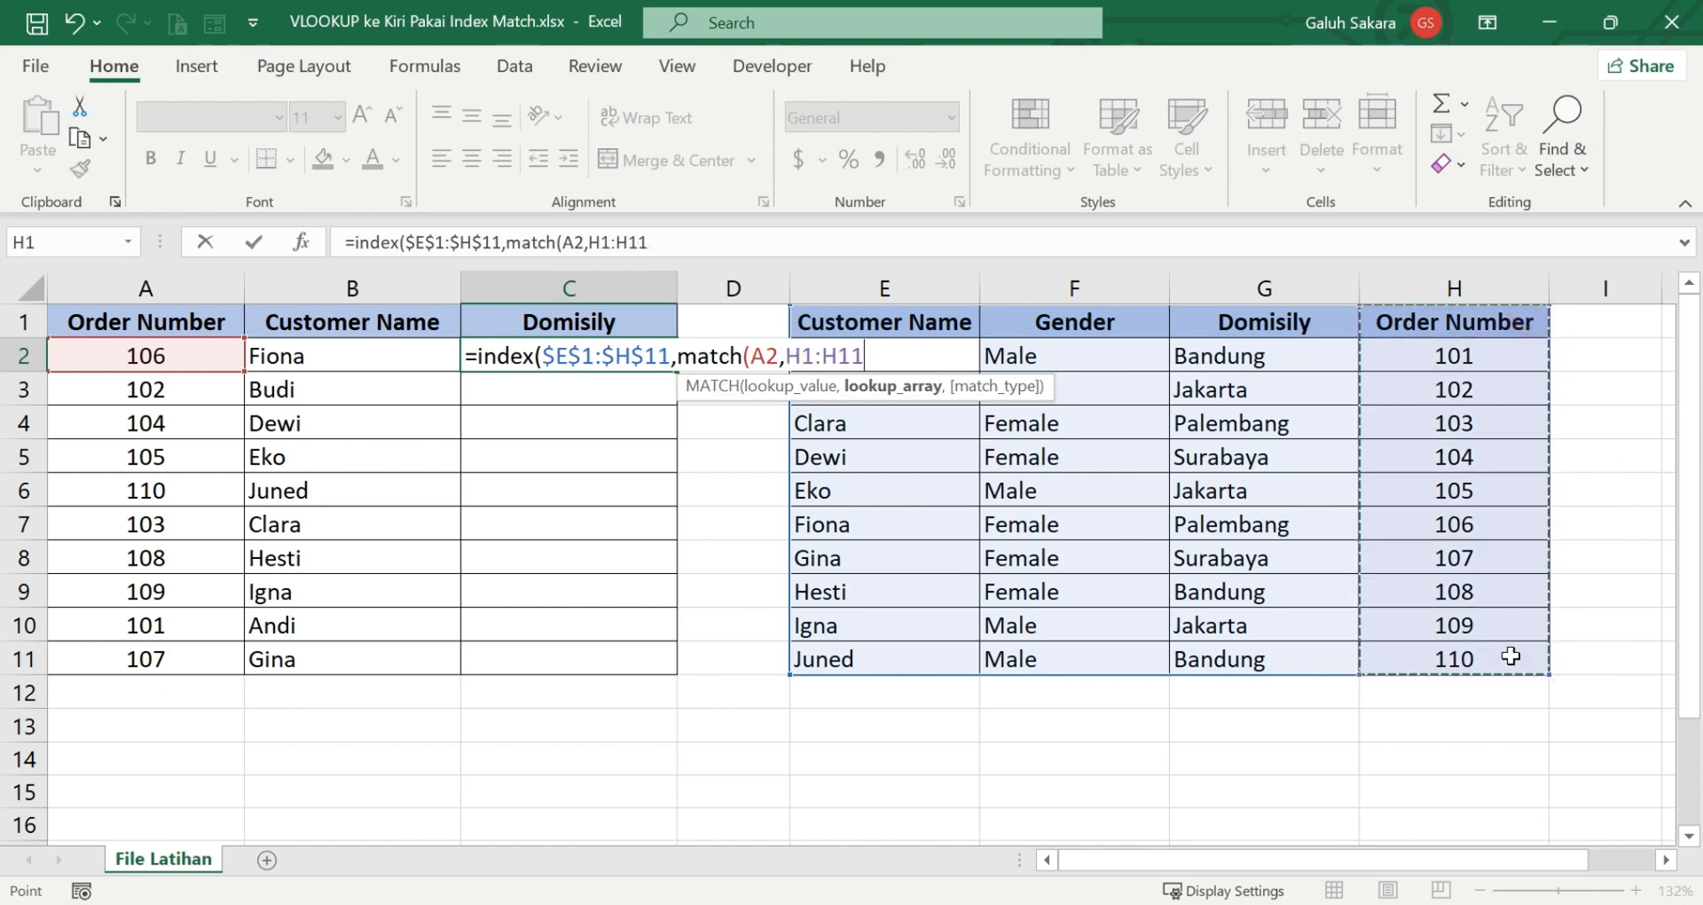
{"action": "key", "text": "F4"}
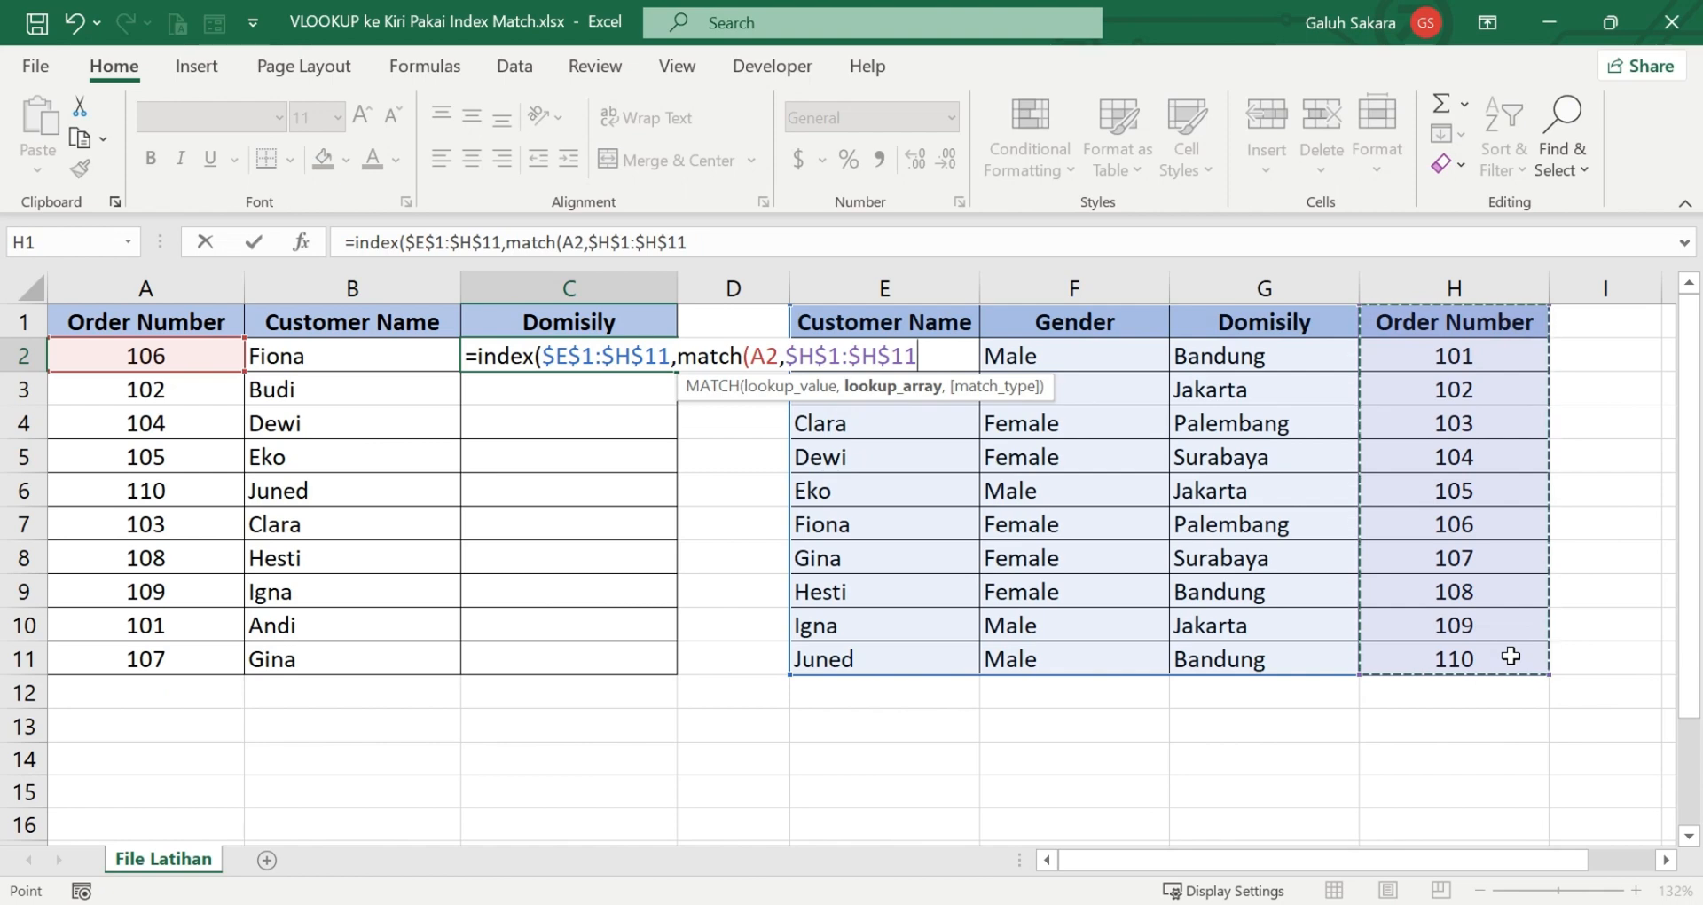
{"action": "type", "text": ",0"}
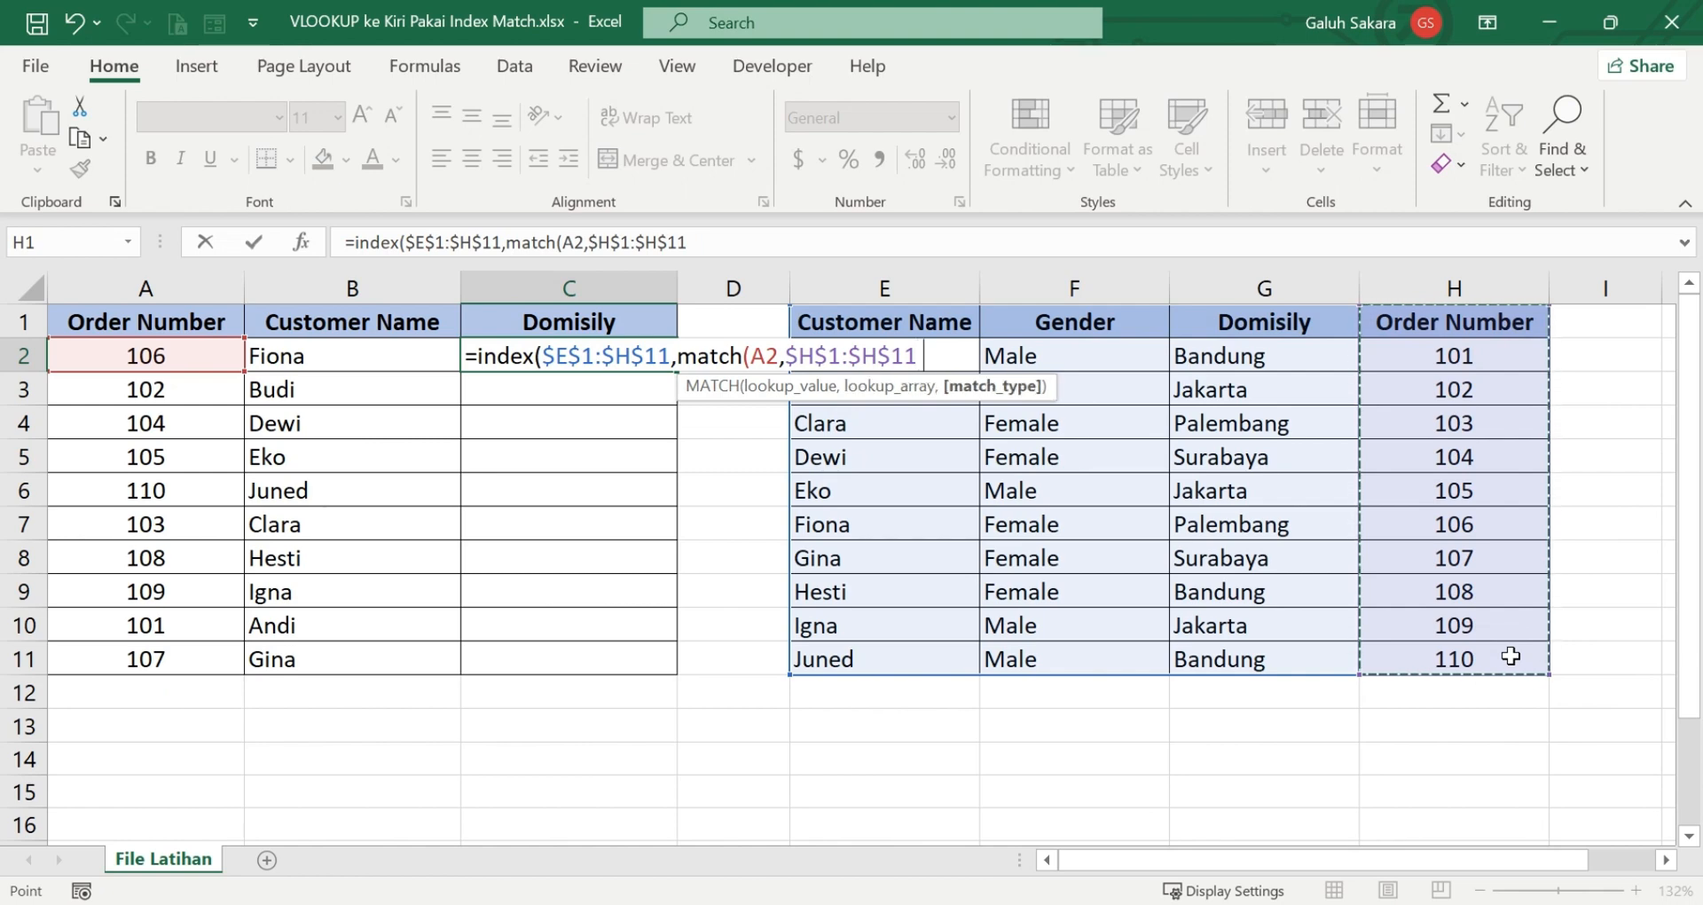
{"action": "type", "text": ")"}
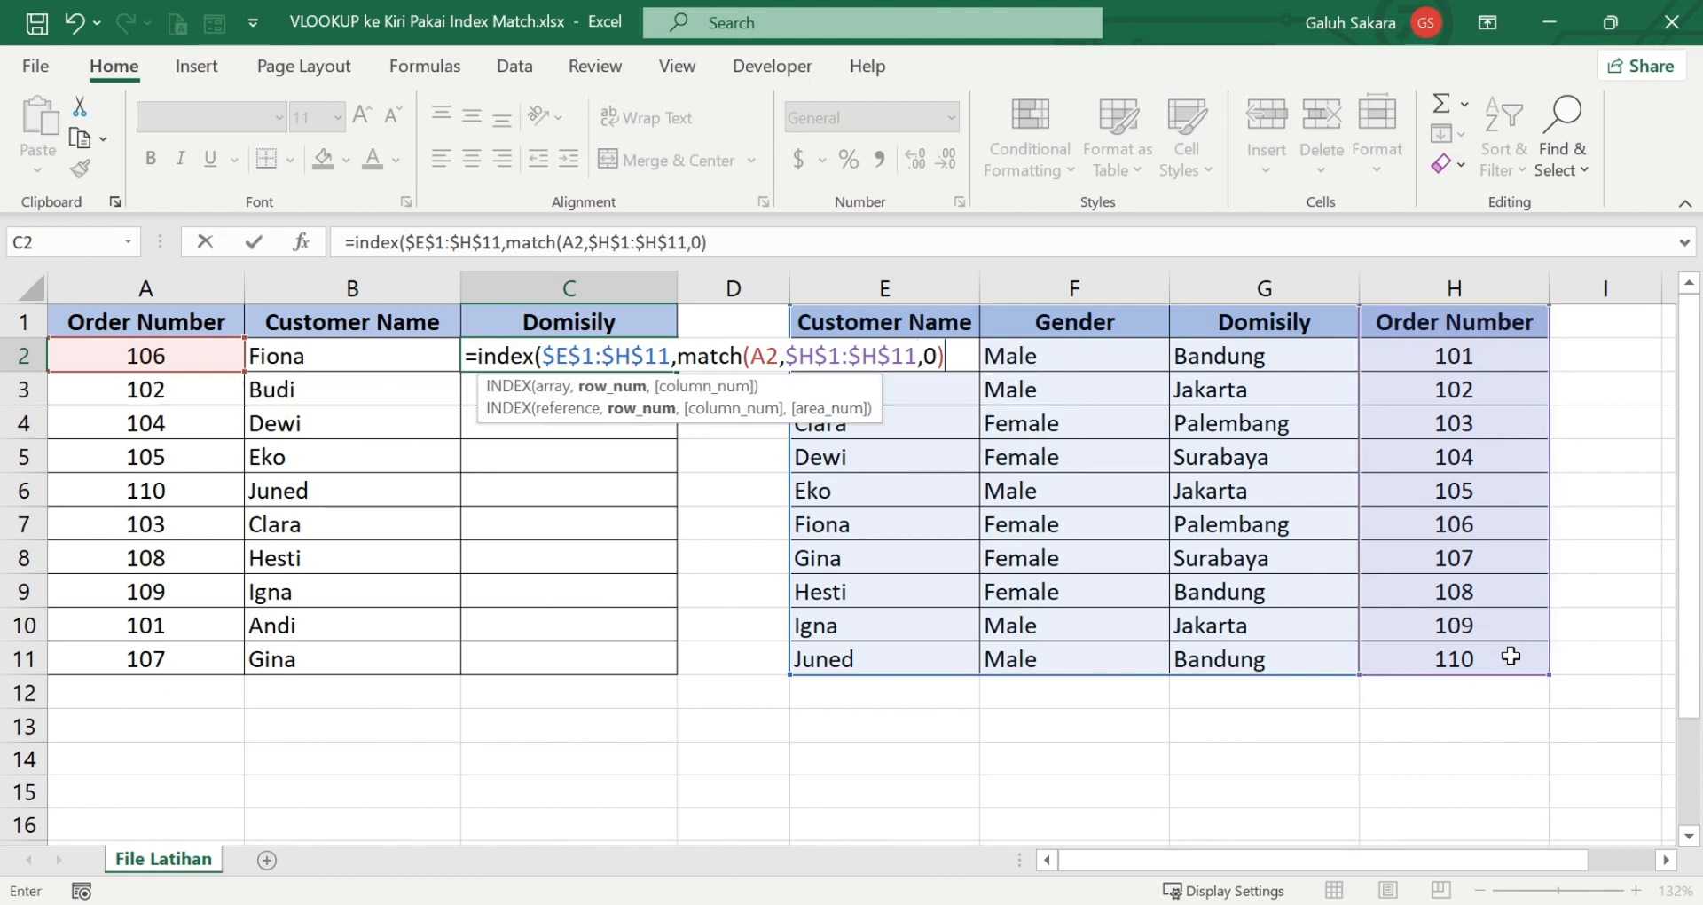
{"action": "type", "text": ","}
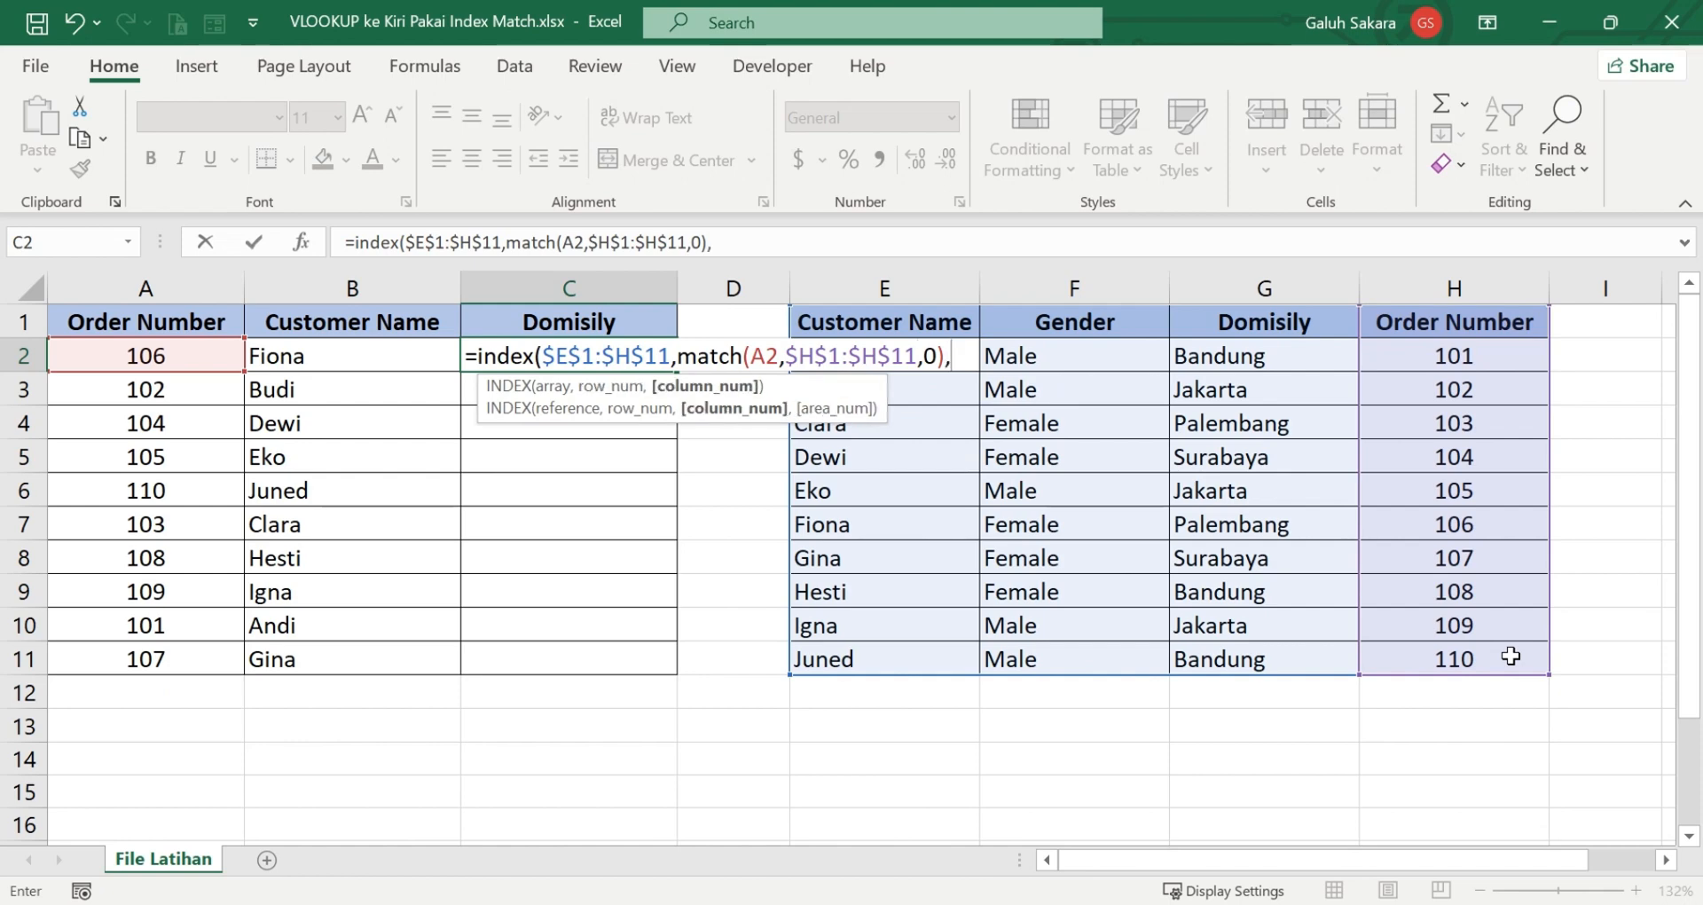
{"action": "type", "text": "3)"}
{"action": "key", "text": "Return"}
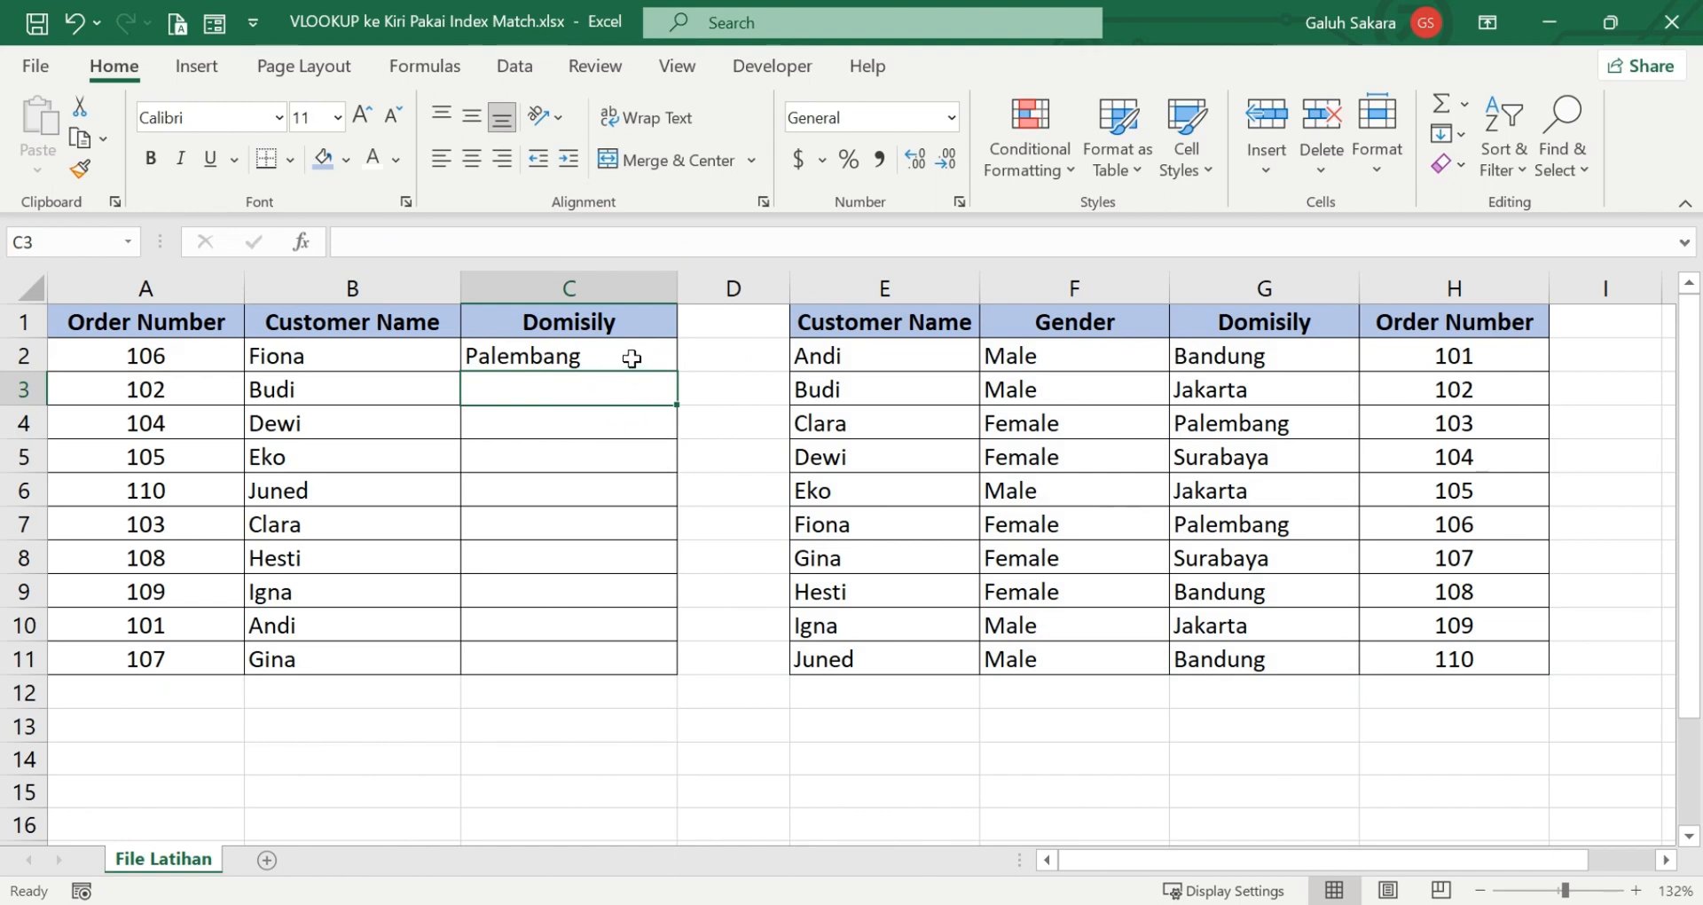
- Start an INDEX formula in C3 with A3 and the absolute range $E$1:$H$11 as its first arguments
{"action": "type", "text": "=i"}
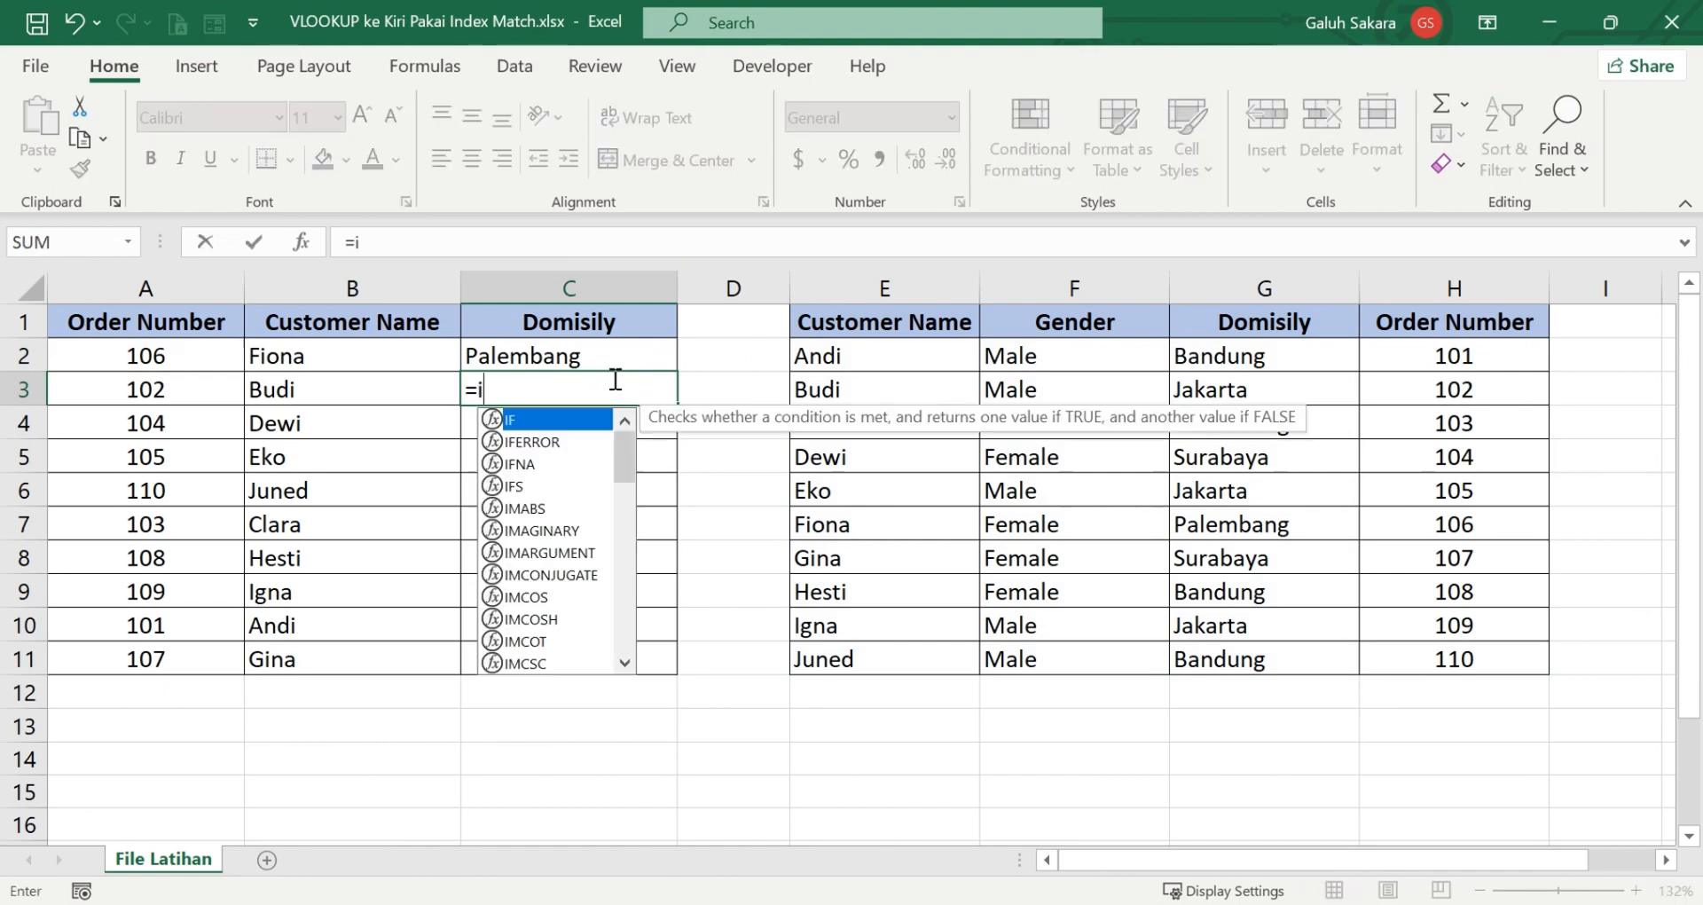
{"action": "type", "text": "ndex"}
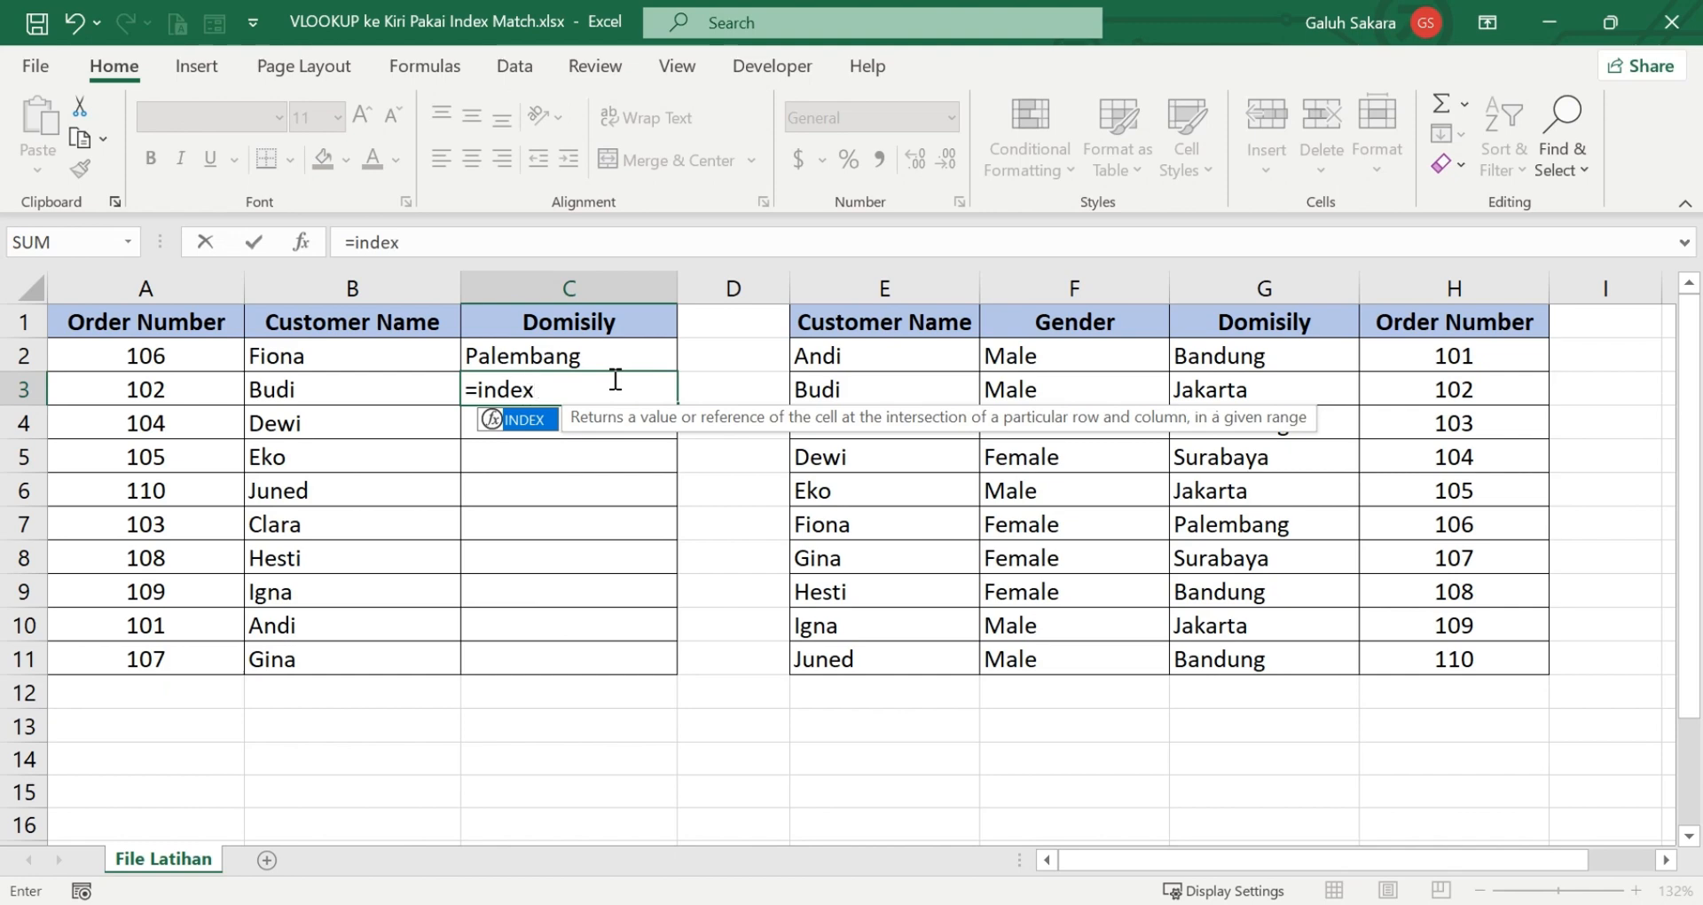
{"action": "type", "text": "("}
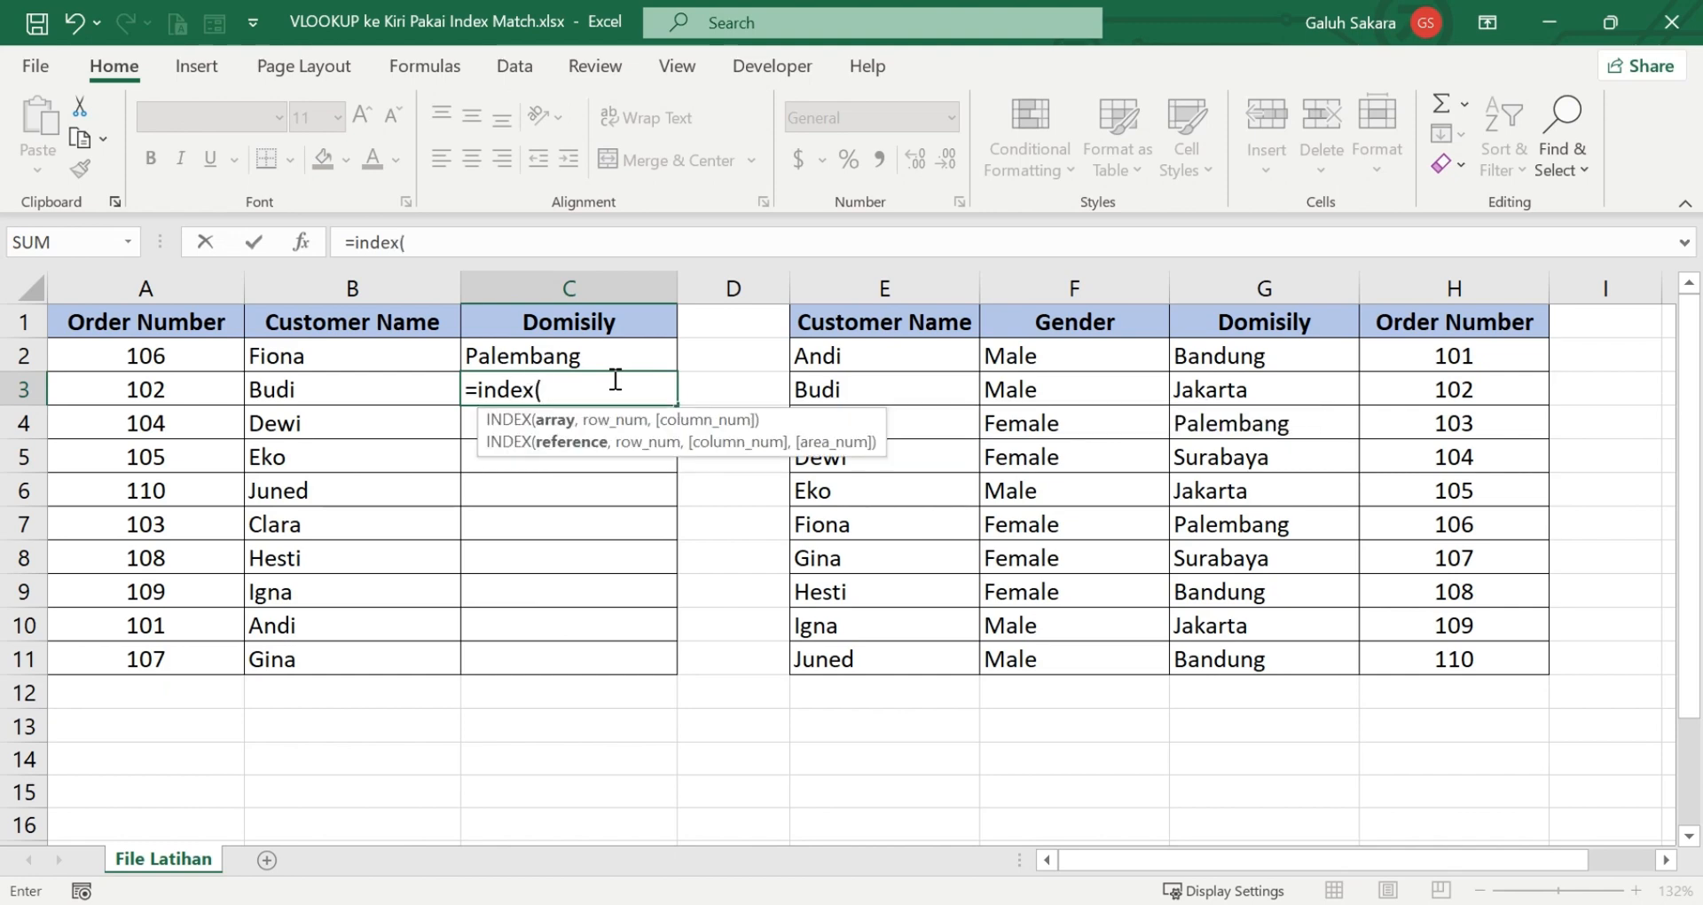
{"action": "left_click", "coordinate": [164, 393]}
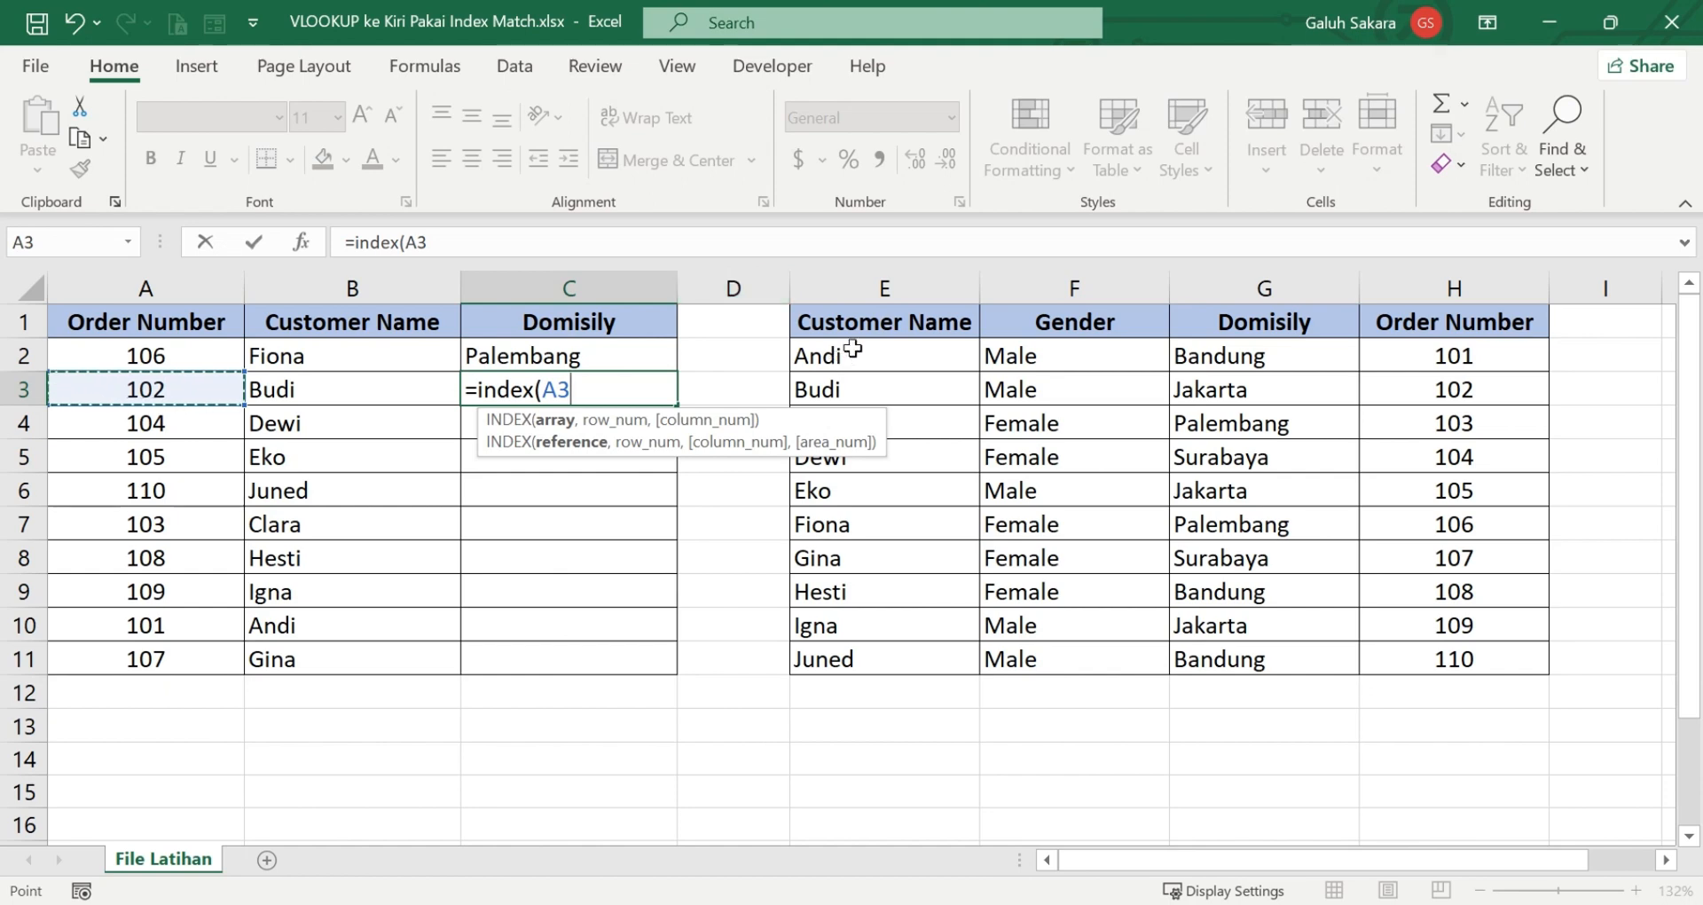
{"action": "type", "text": ","}
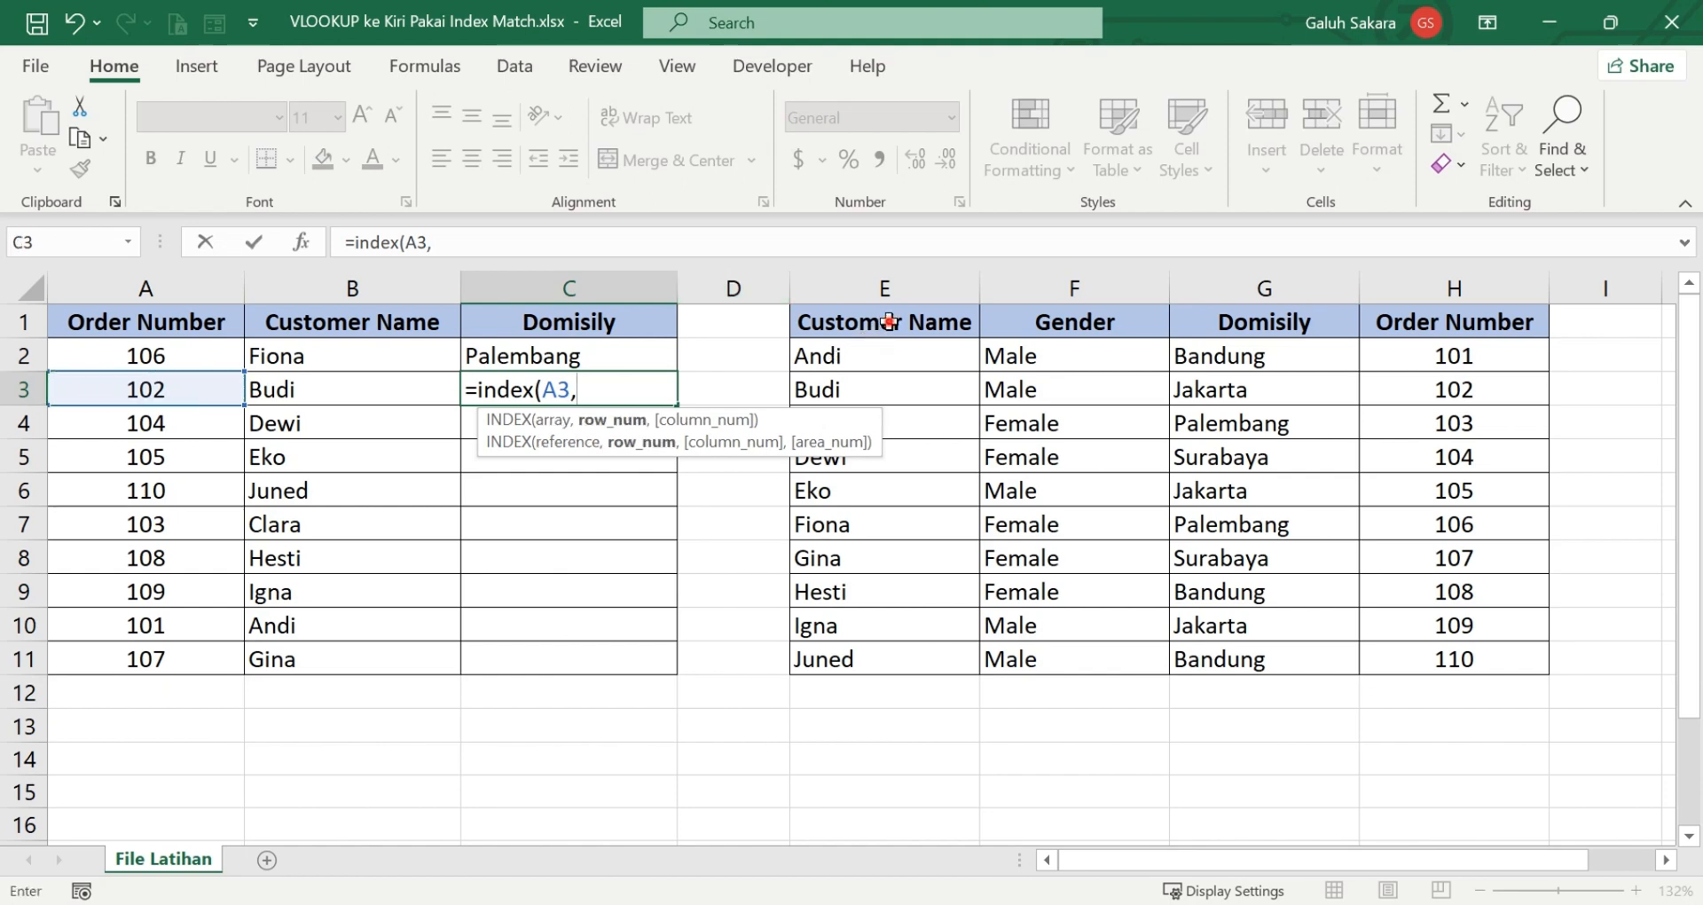
{"action": "left_click_drag", "start_coordinate": [881, 319], "coordinate": [1452, 657]}
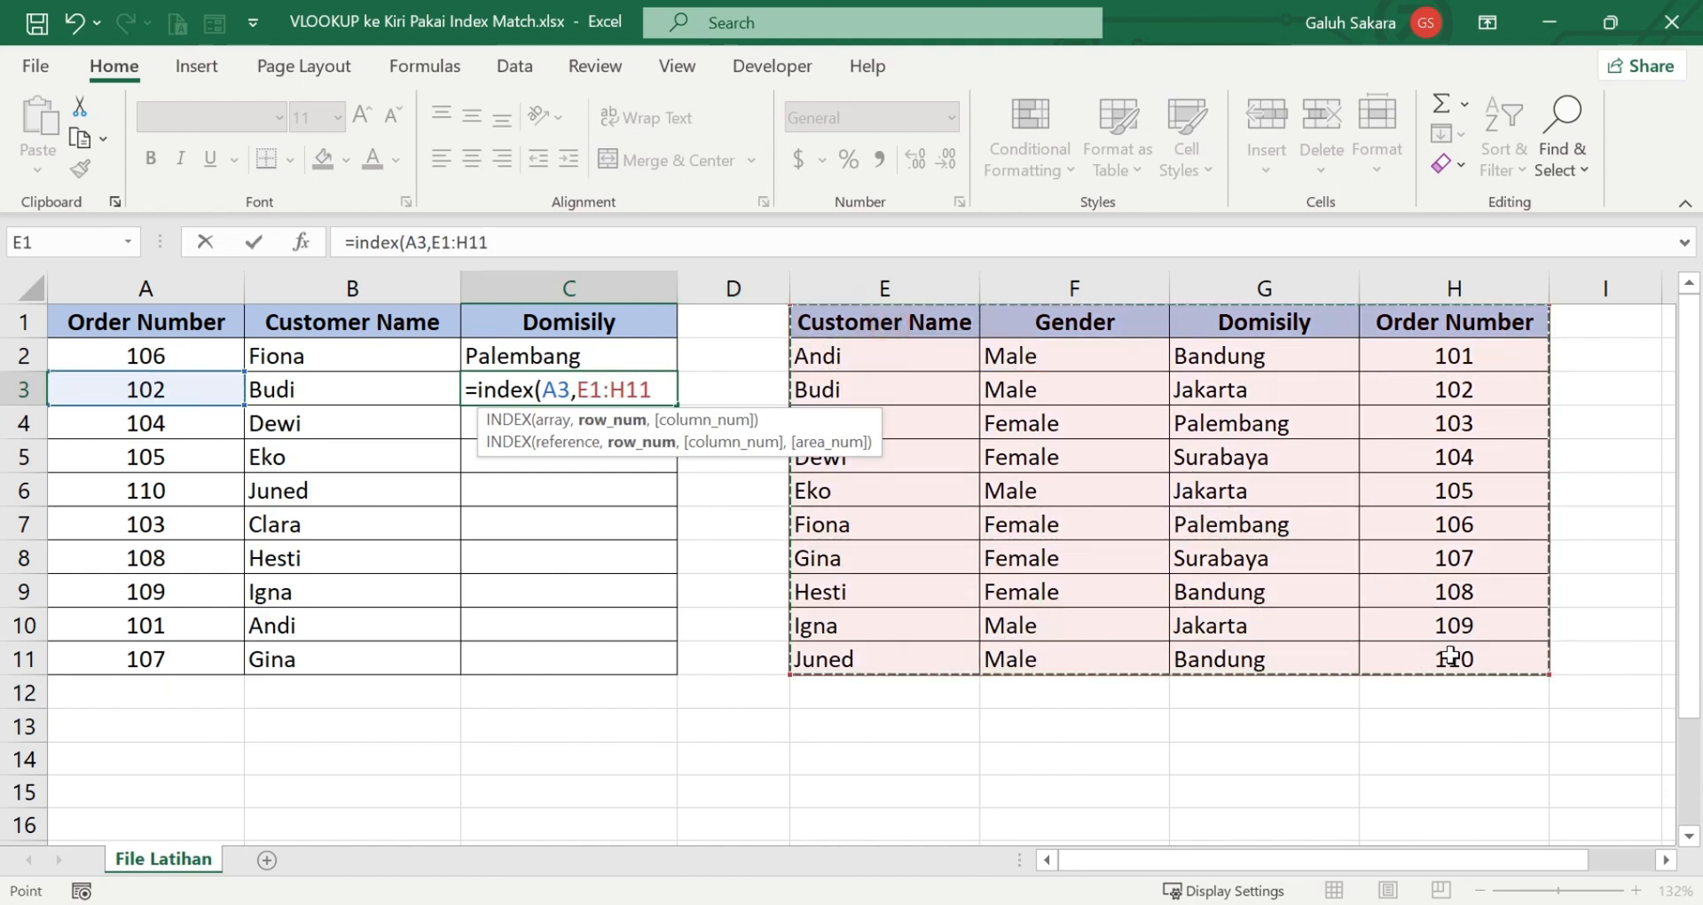
{"action": "key", "text": "F4"}
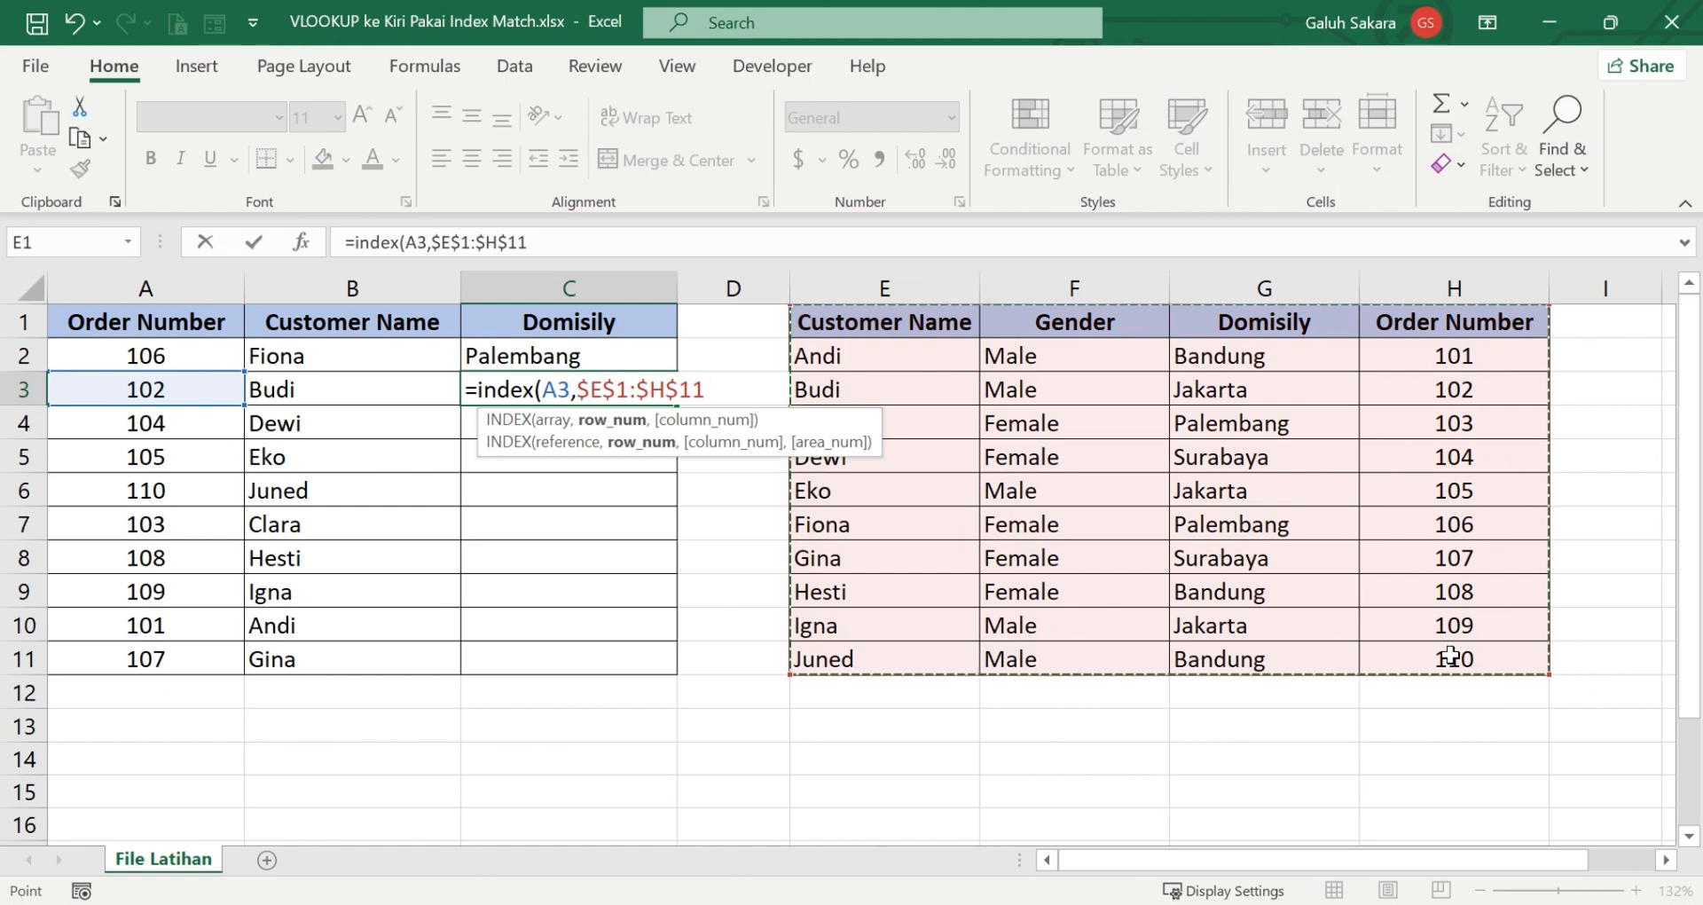
- Add MATCH(A3,$H$1:$H$11,0) and 3 as the remaining arguments of C3's INDEX formula and enter it
{"action": "type", "text": ",mat"}
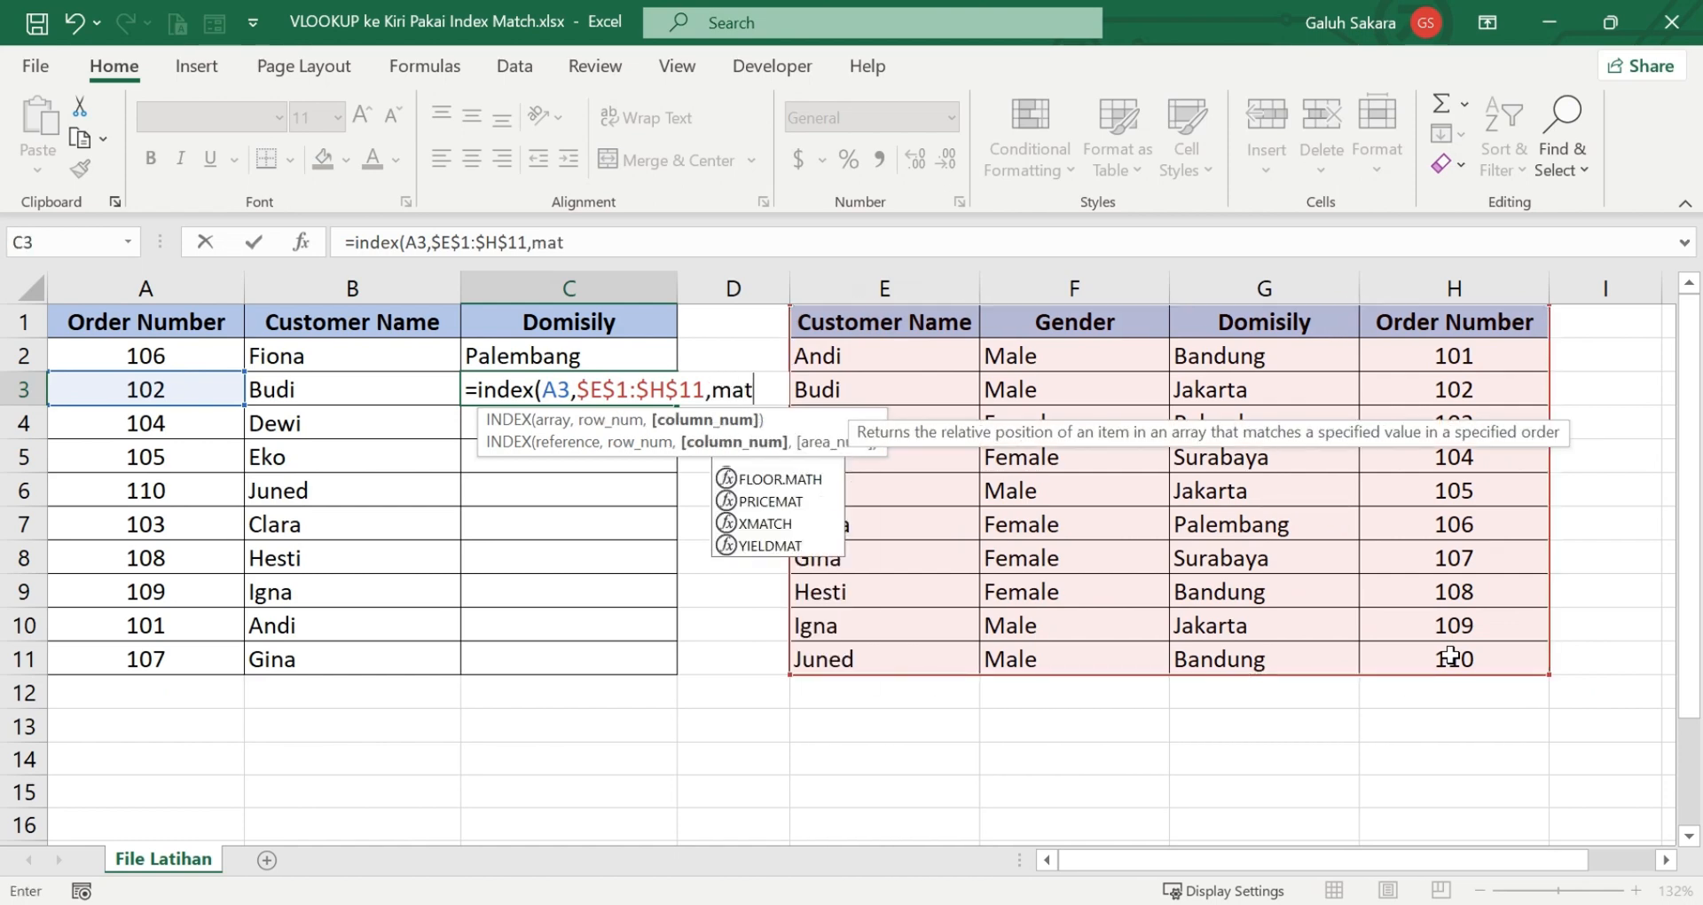
{"action": "type", "text": "ch("}
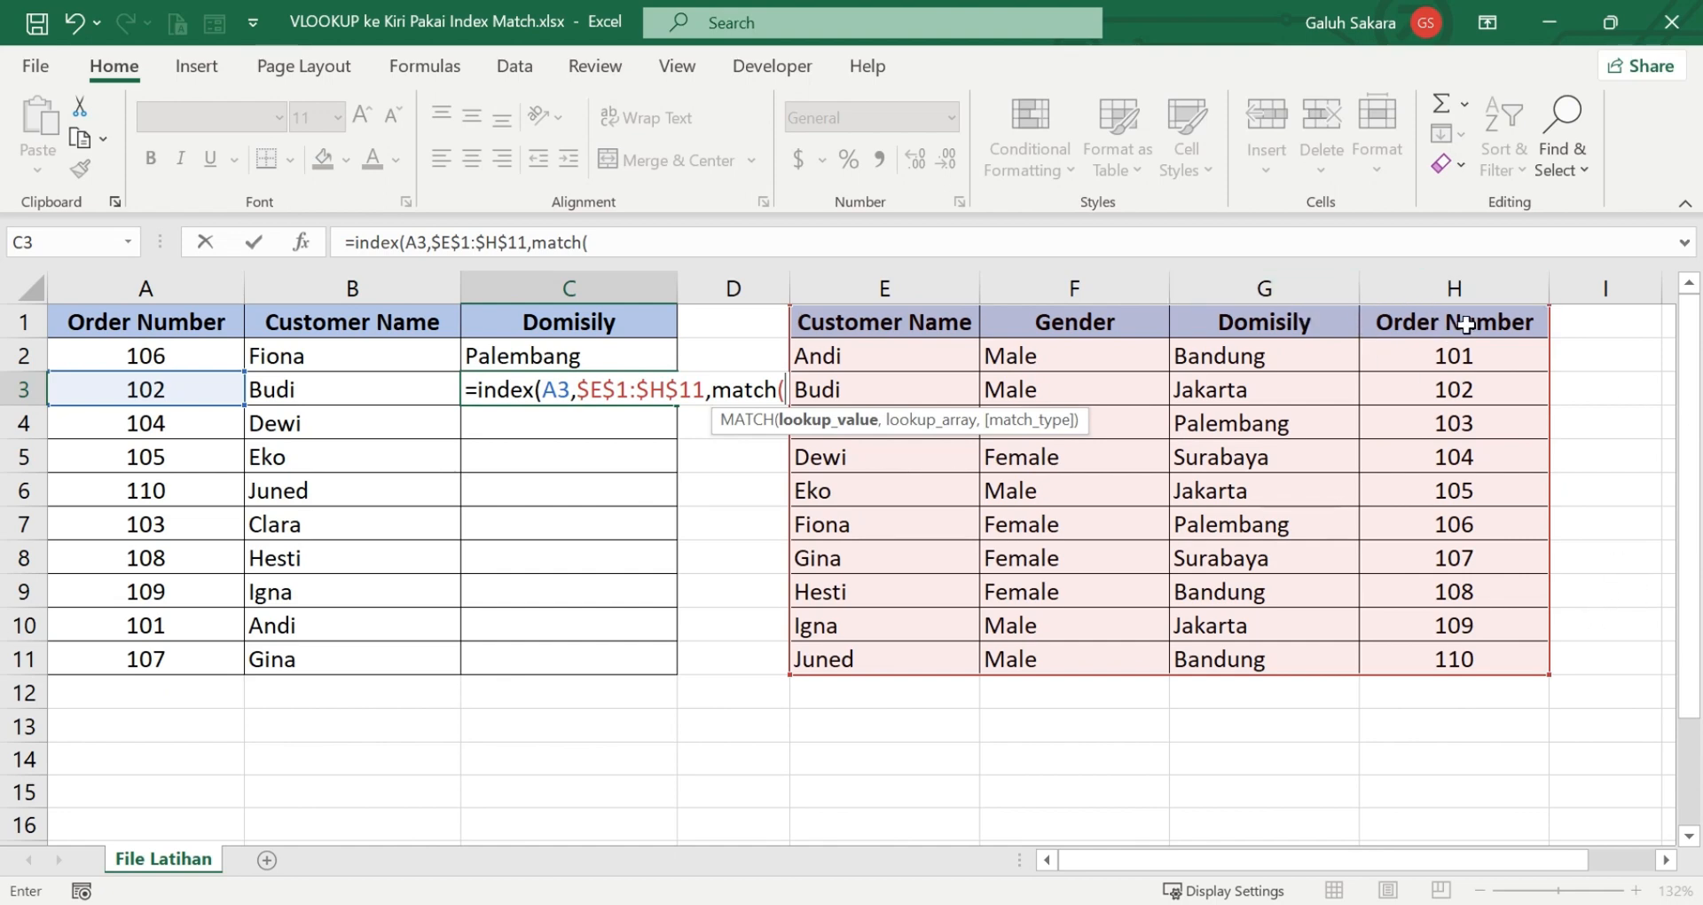
{"action": "type", "text": "a3"}
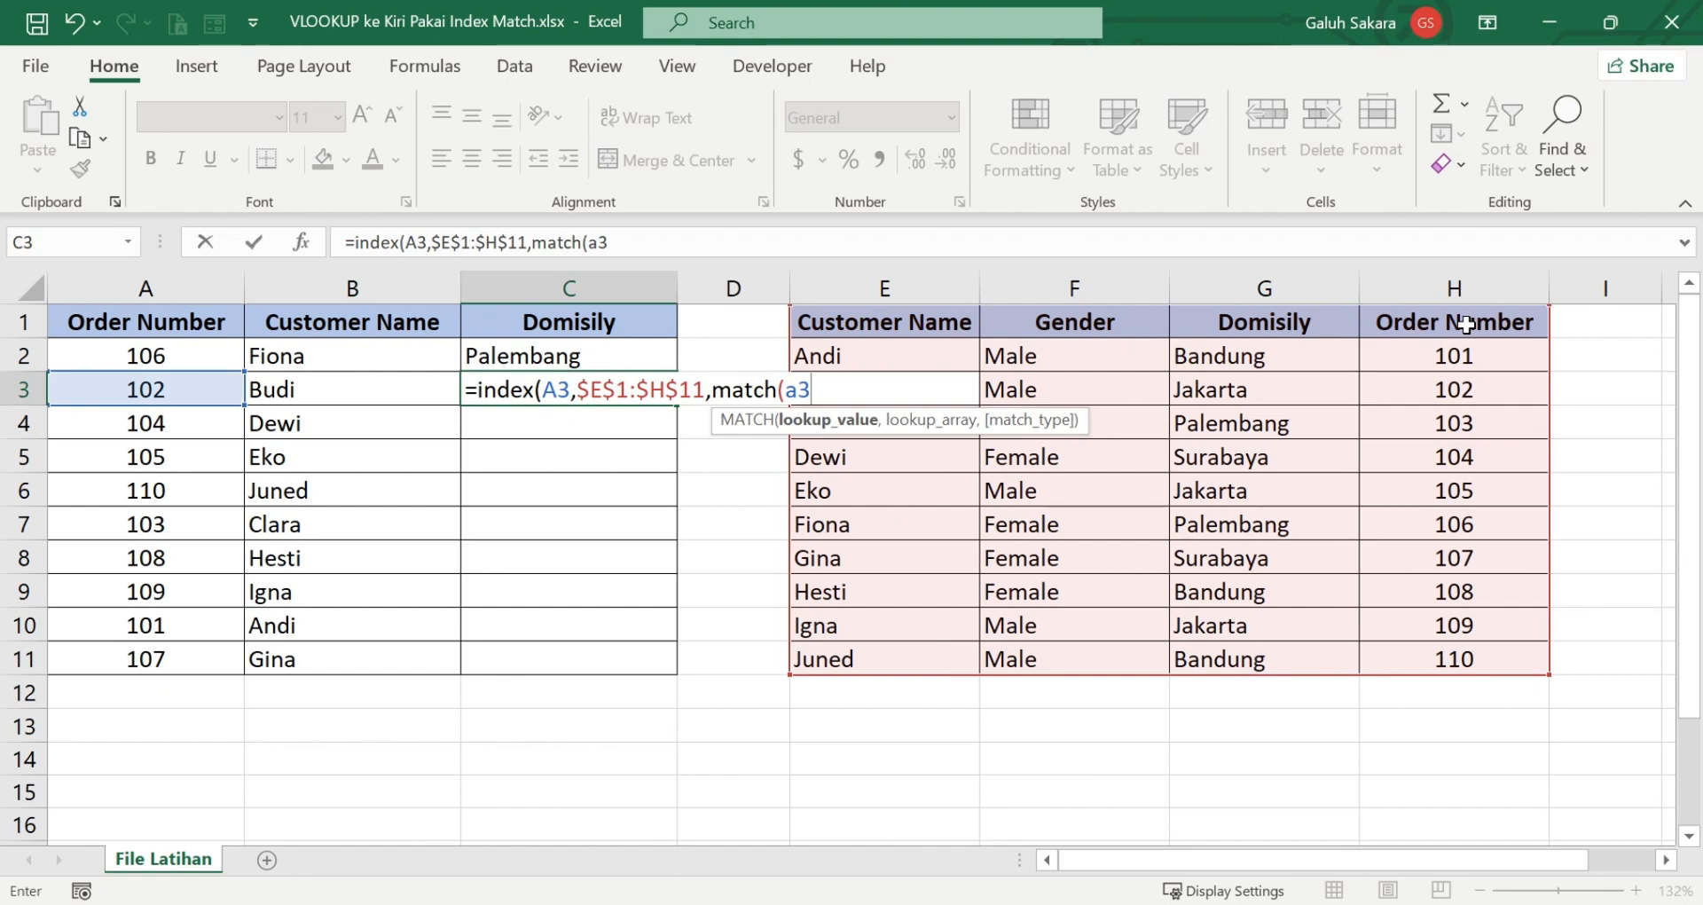
{"action": "type", "text": ","}
{"action": "left_click_drag", "start_coordinate": [1465, 324], "coordinate": [1488, 654]}
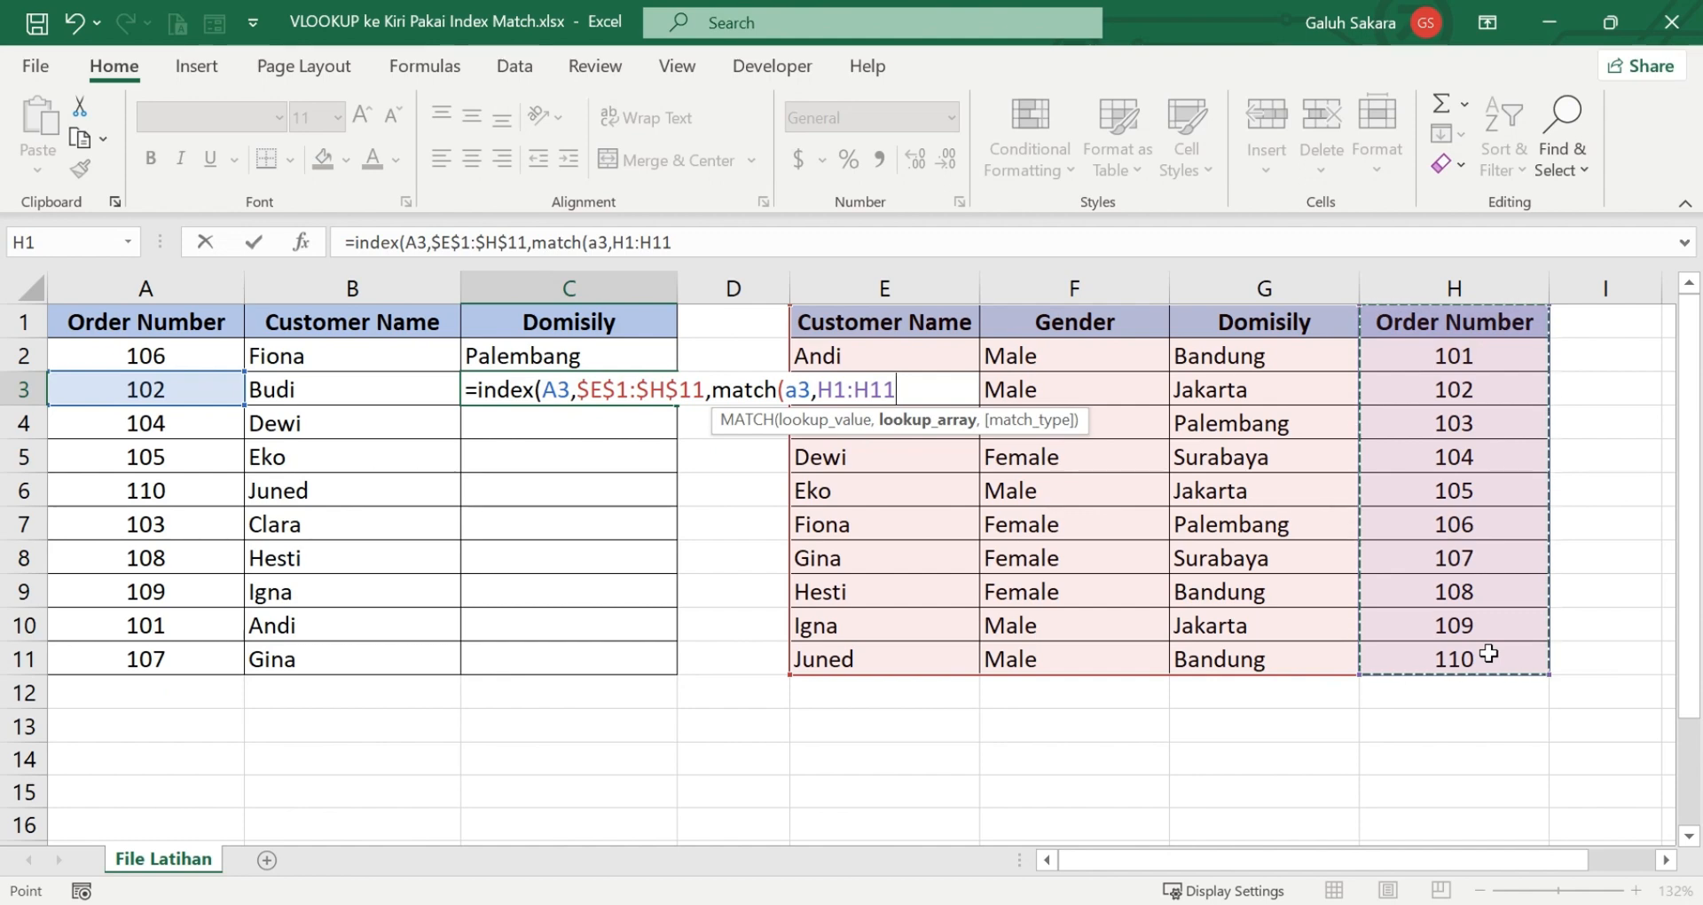
{"action": "key", "text": "F4"}
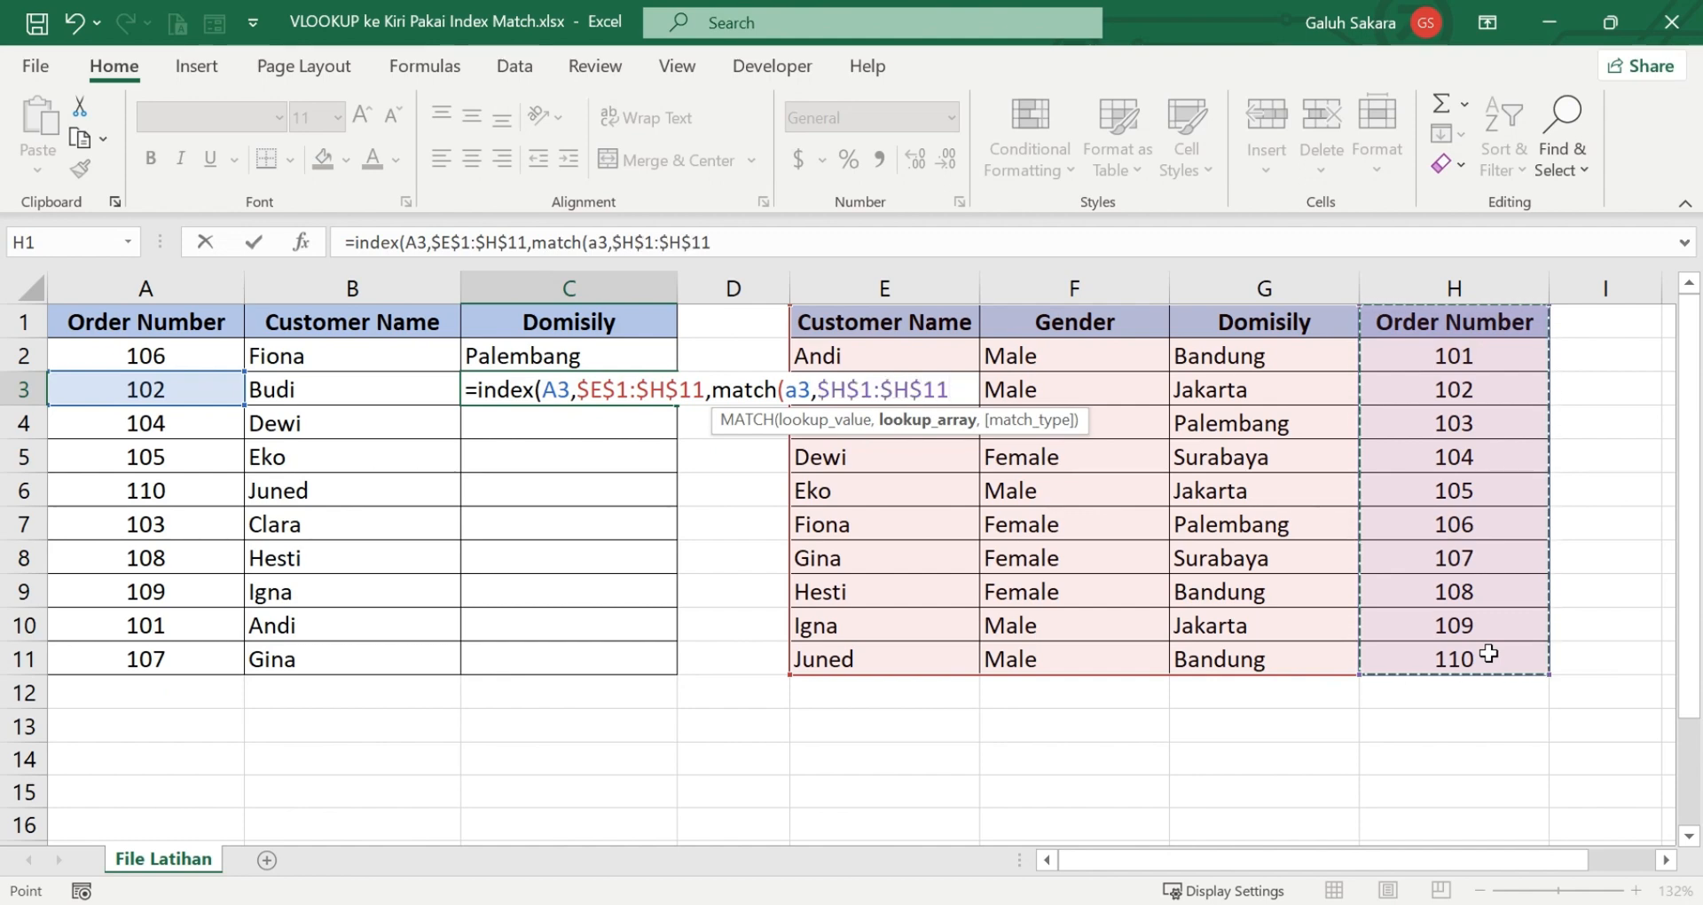
{"action": "type", "text": ","}
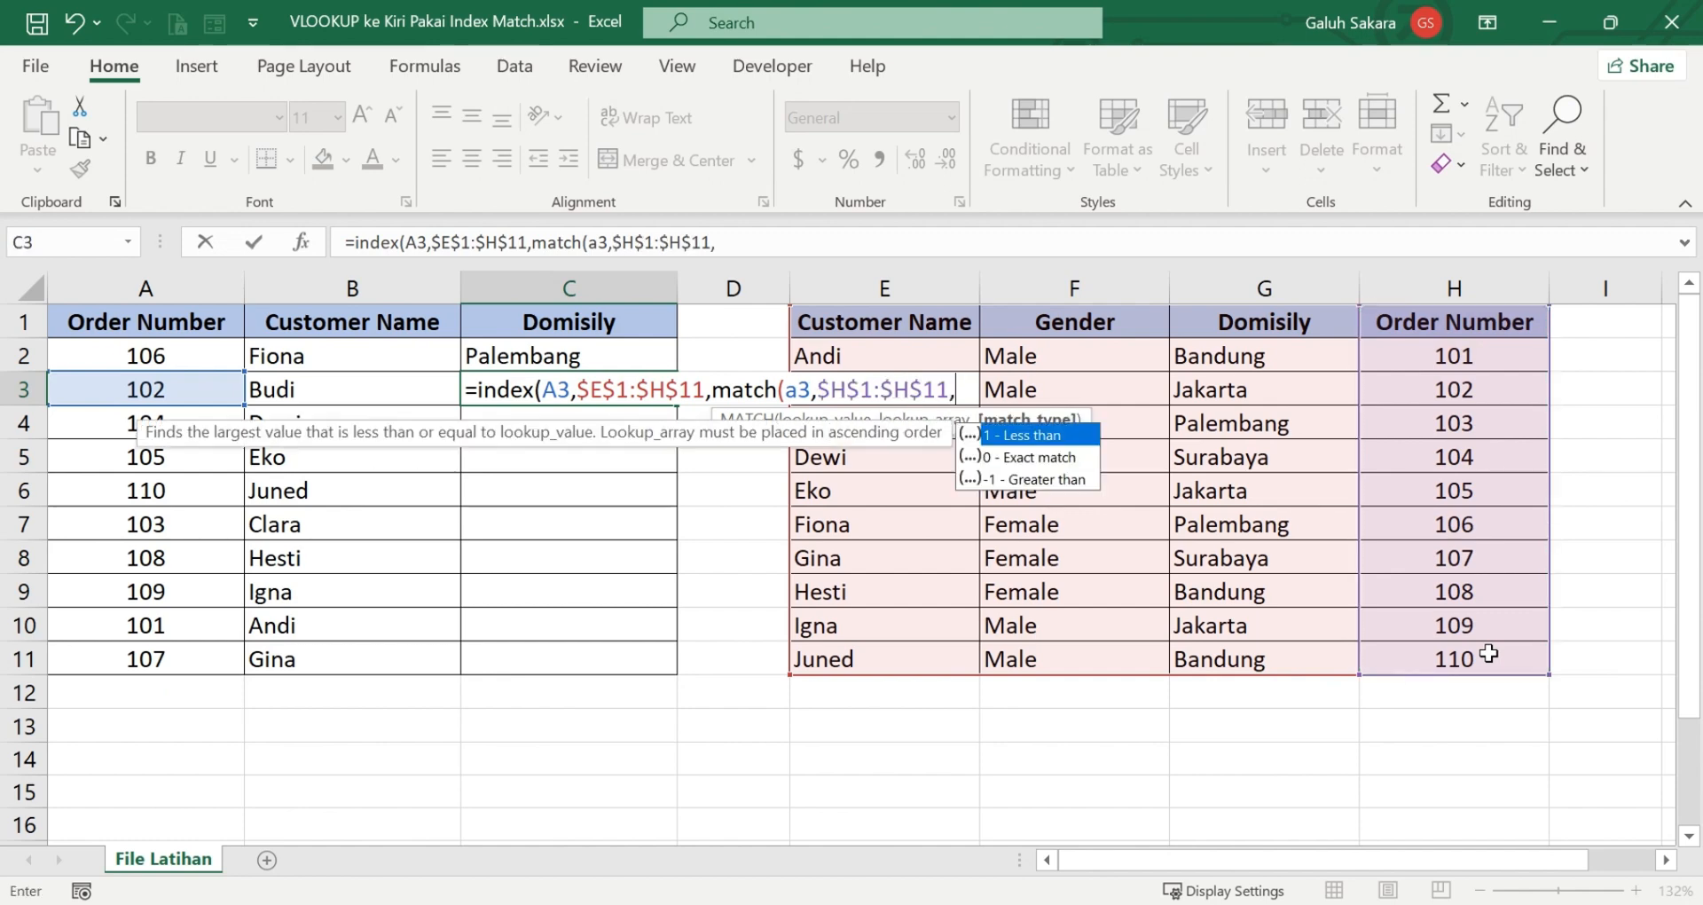
{"action": "type", "text": "0),3"}
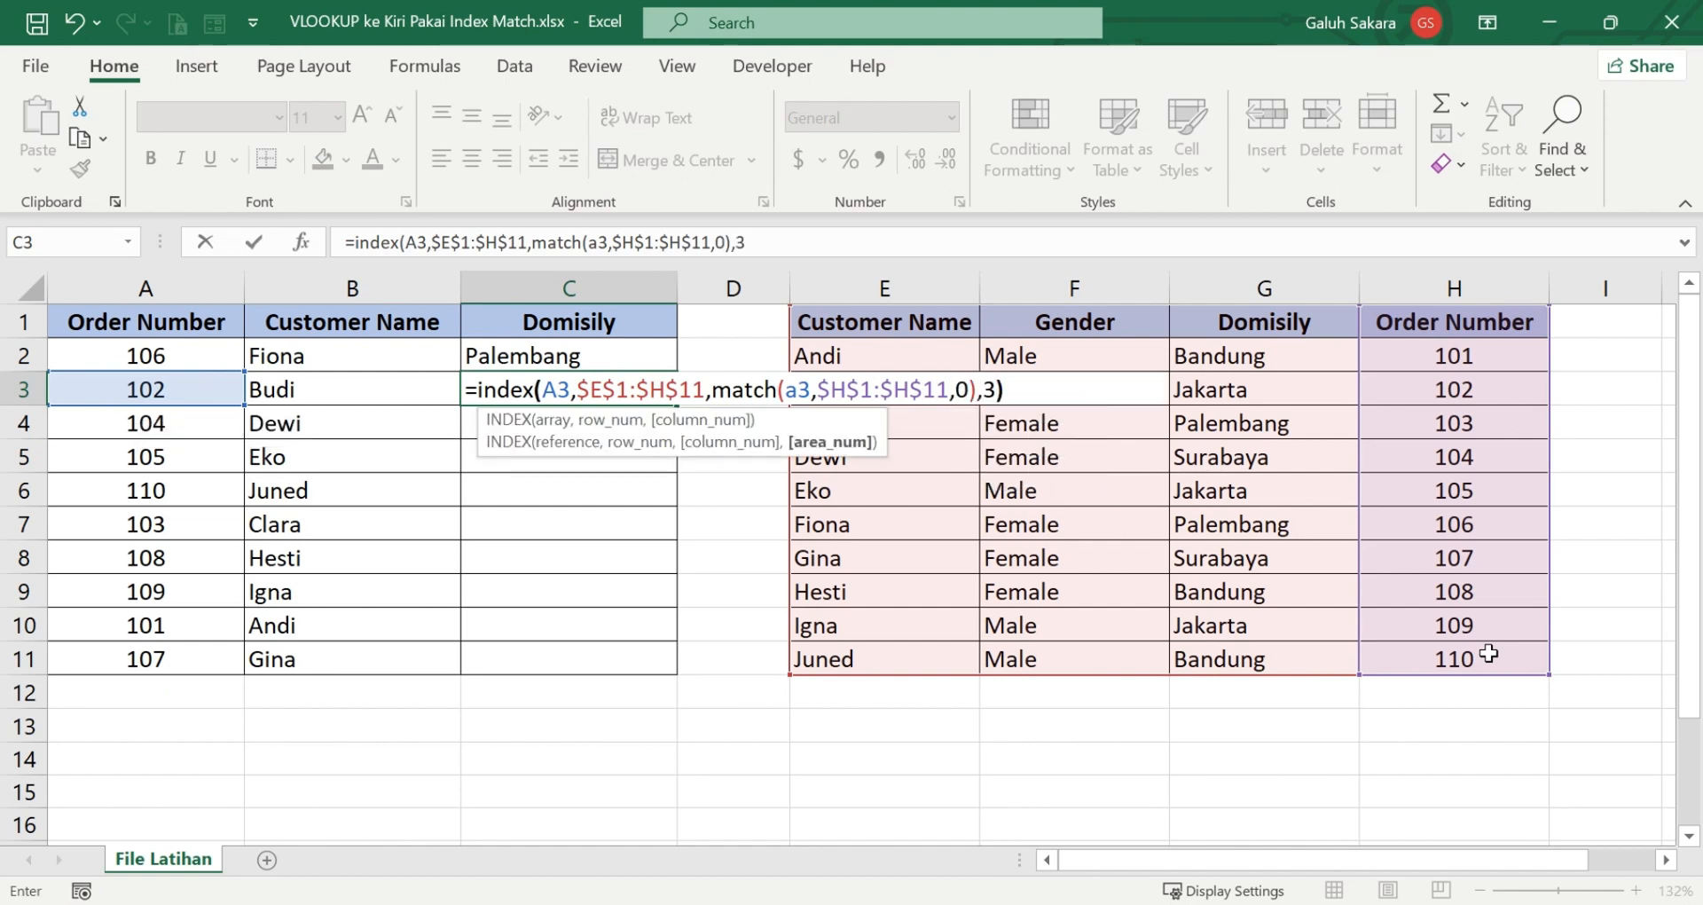
{"action": "type", "text": ")"}
{"action": "key", "text": "Return"}
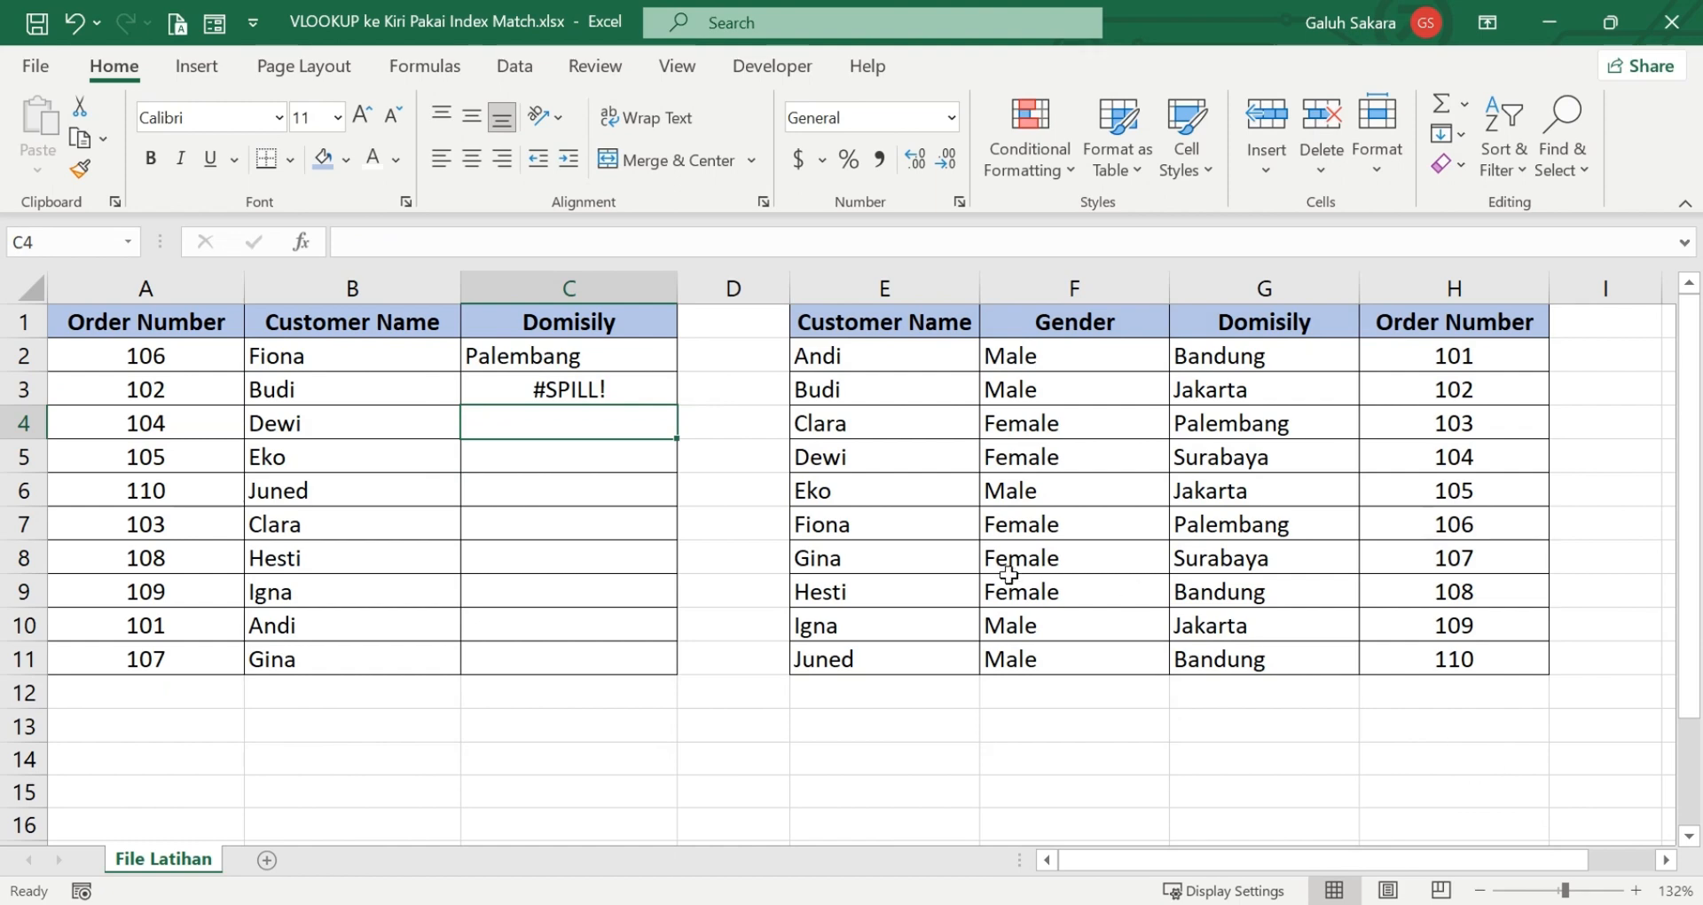
- Try changing the MATCH lookup value in C3's formula to A2
{"action": "left_click", "coordinate": [604, 388]}
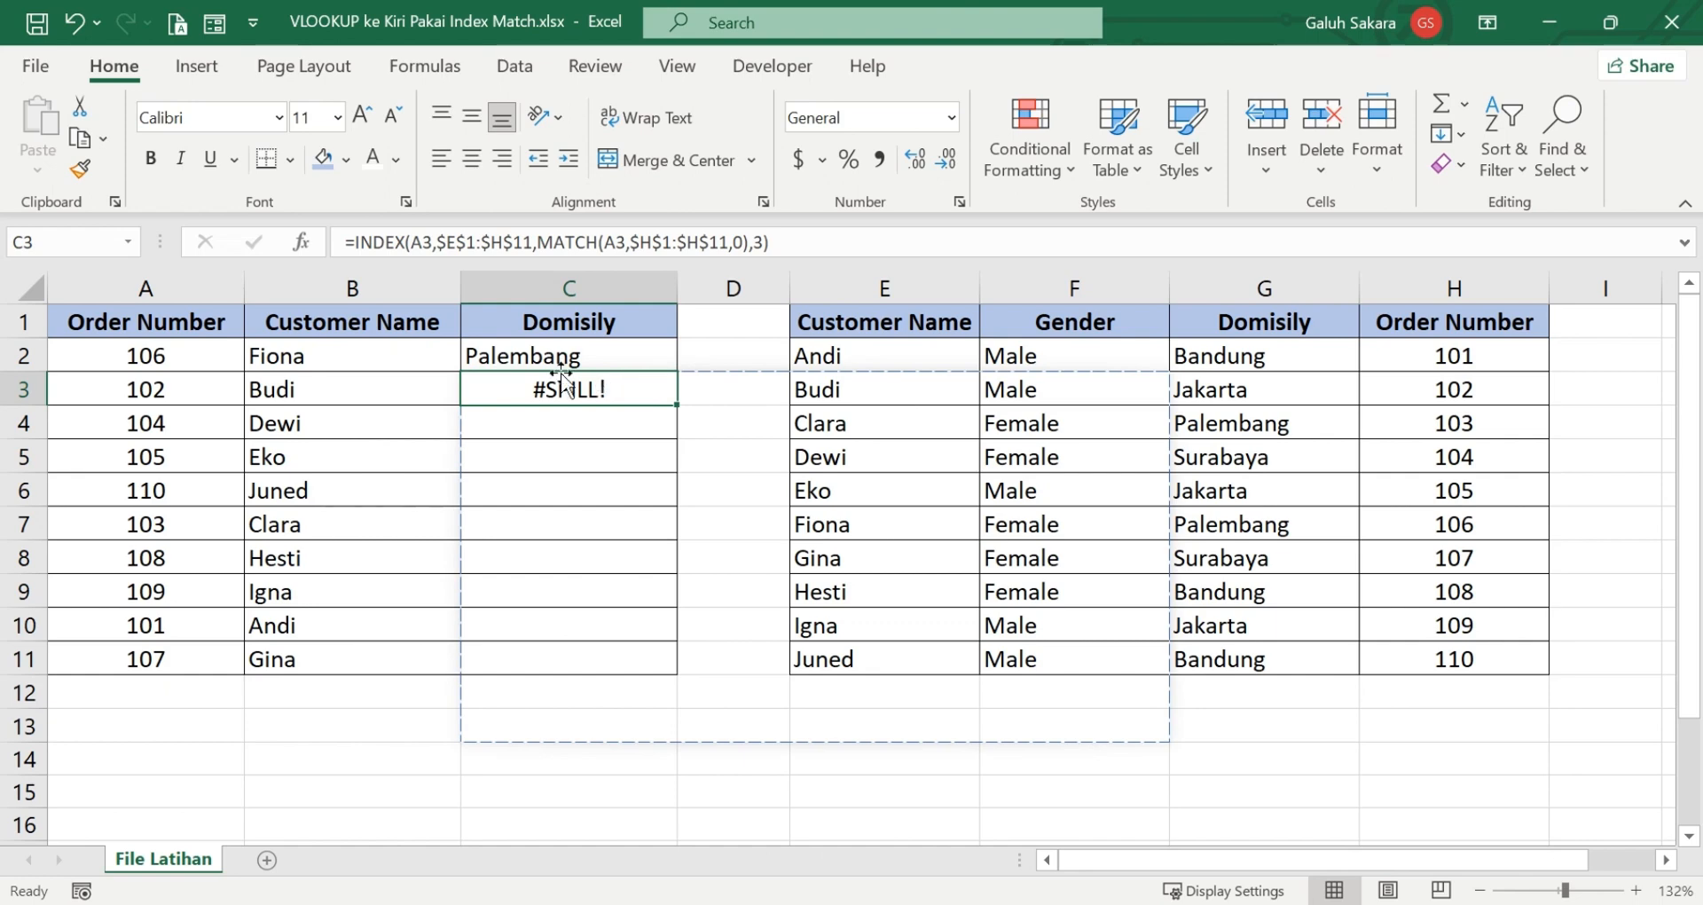
{"action": "left_click", "coordinate": [589, 346]}
{"action": "left_click", "coordinate": [594, 388]}
{"action": "left_click", "coordinate": [626, 237]}
{"action": "double_click", "coordinate": [625, 238]}
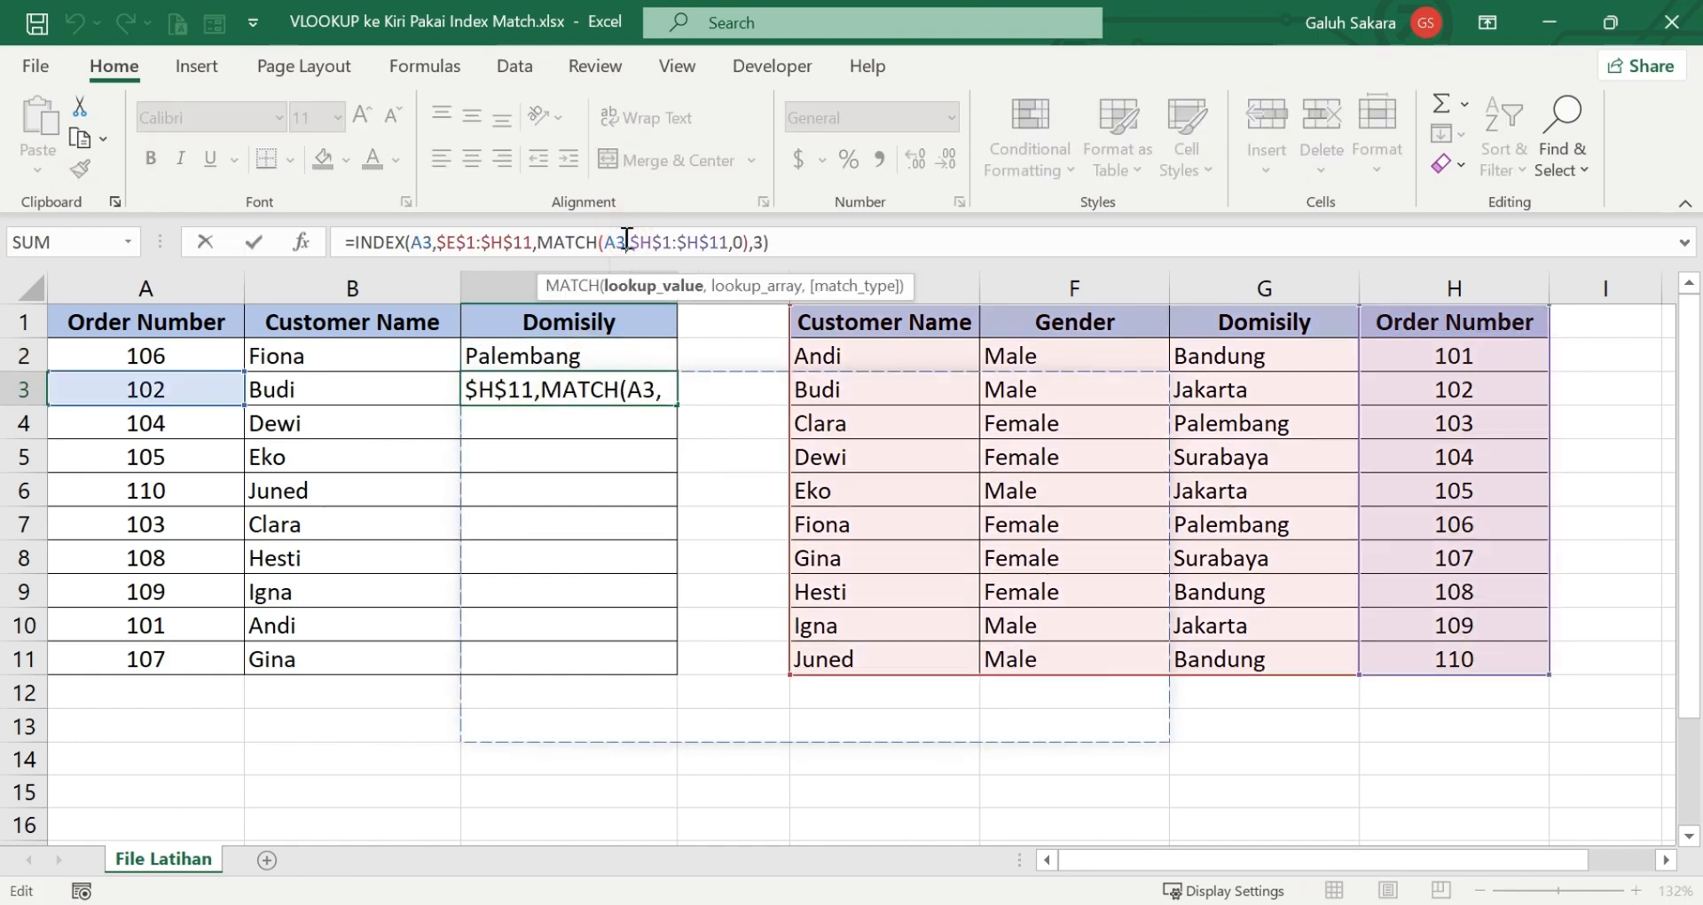
{"action": "type", "text": "A2"}
{"action": "key", "text": "ctrl+Return"}
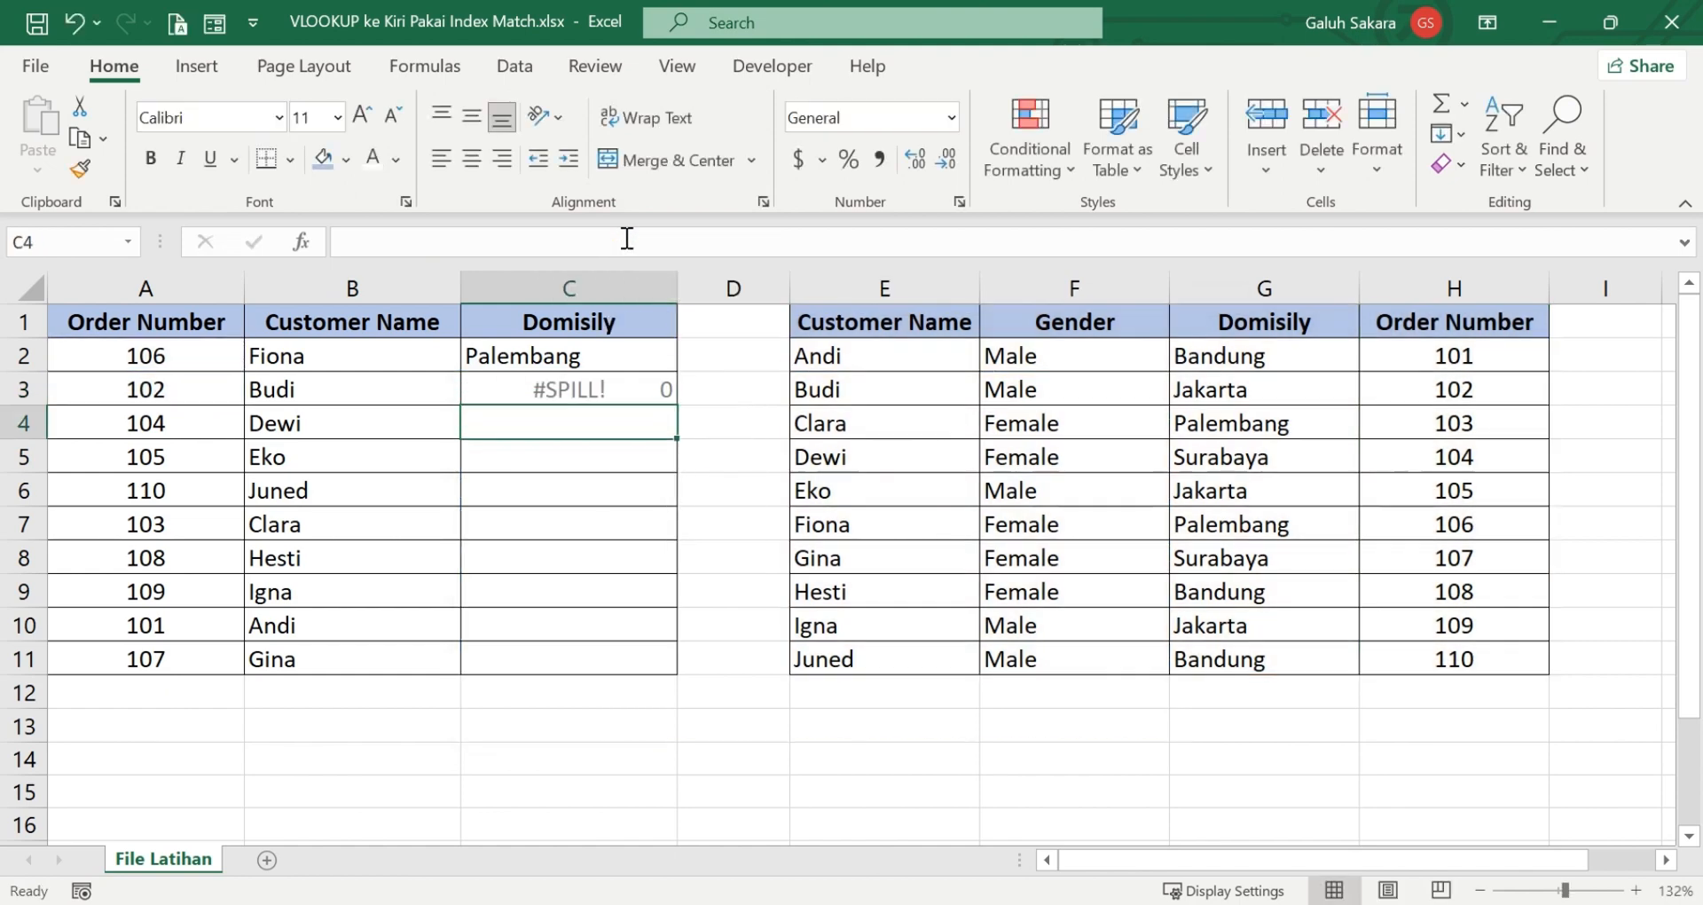
- Set the MATCH lookup value in C3's formula back to A3 and remove the extra A3 argument at the start of INDEX
{"action": "left_click", "coordinate": [598, 388]}
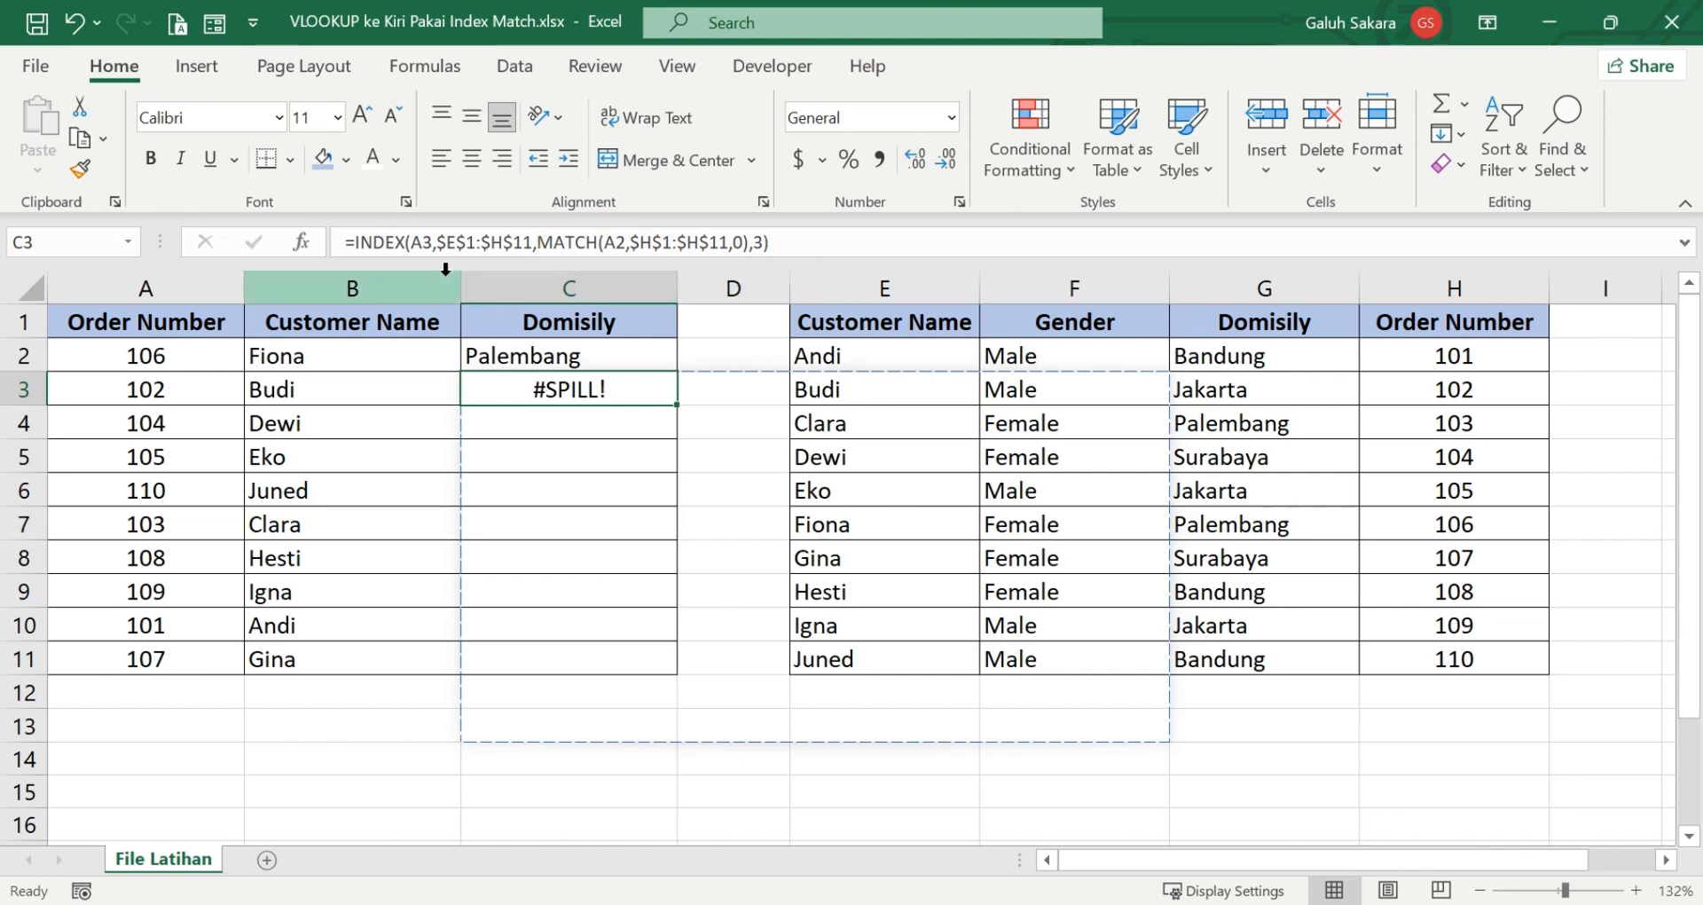
{"action": "left_click", "coordinate": [627, 235]}
{"action": "key", "text": "BackSpace"}
{"action": "type", "text": "3"}
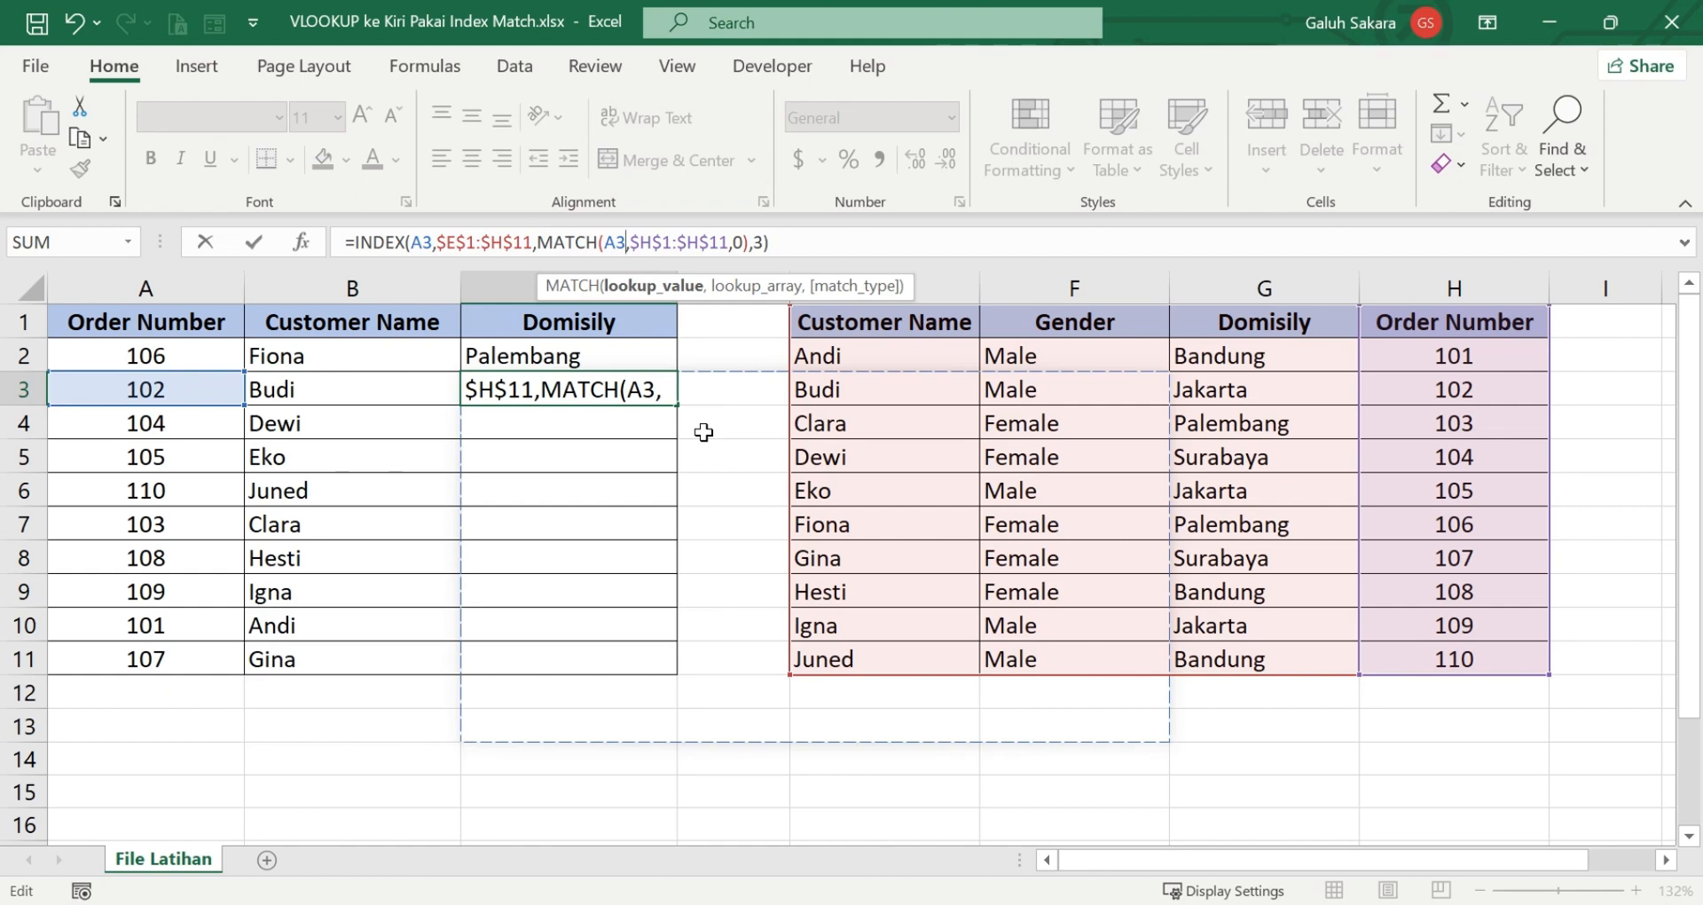
{"action": "left_click", "coordinate": [437, 249]}
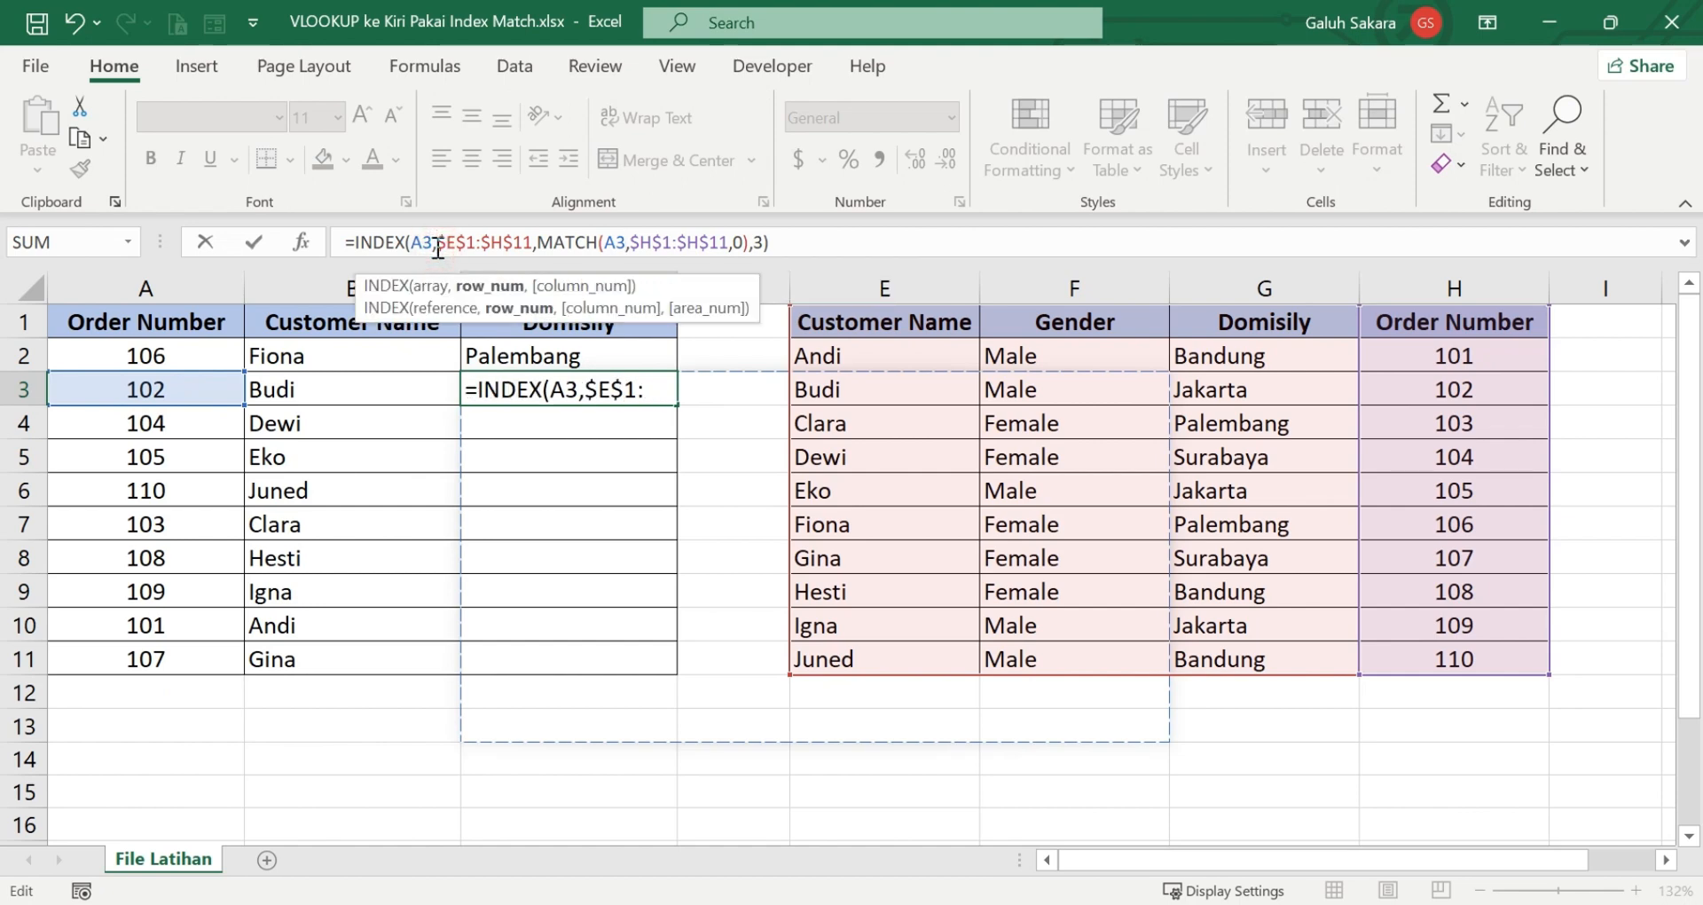
{"action": "key", "text": "Delete"}
{"action": "key", "text": "BackSpace"}
{"action": "key", "text": "BackSpace"}
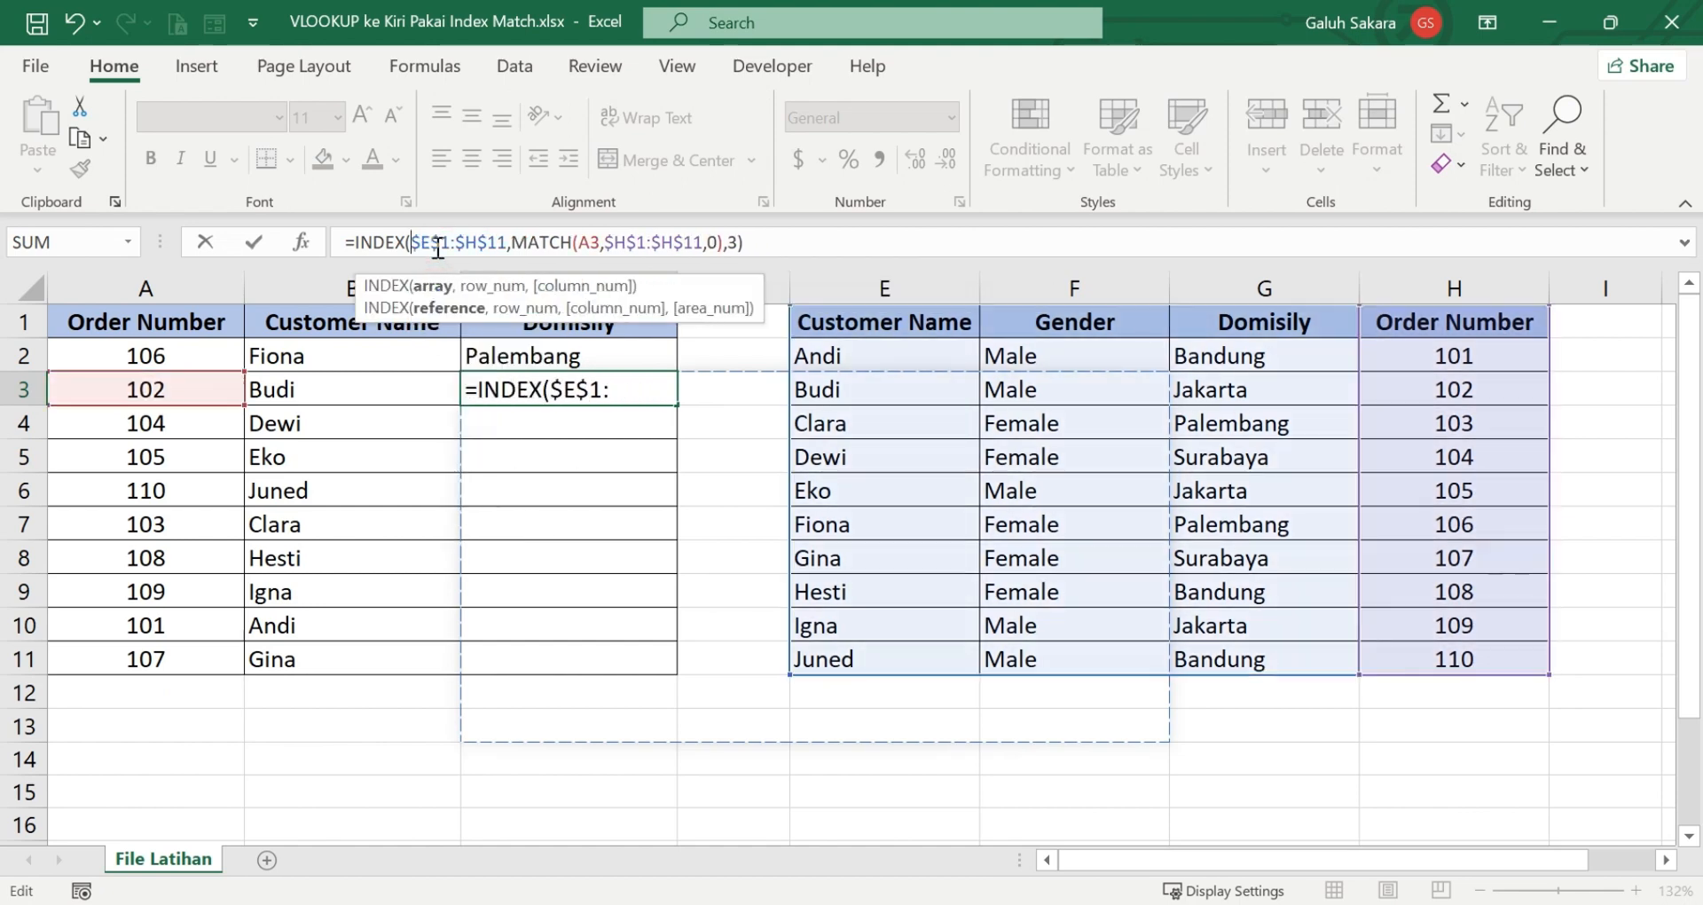
{"action": "key", "text": "Return"}
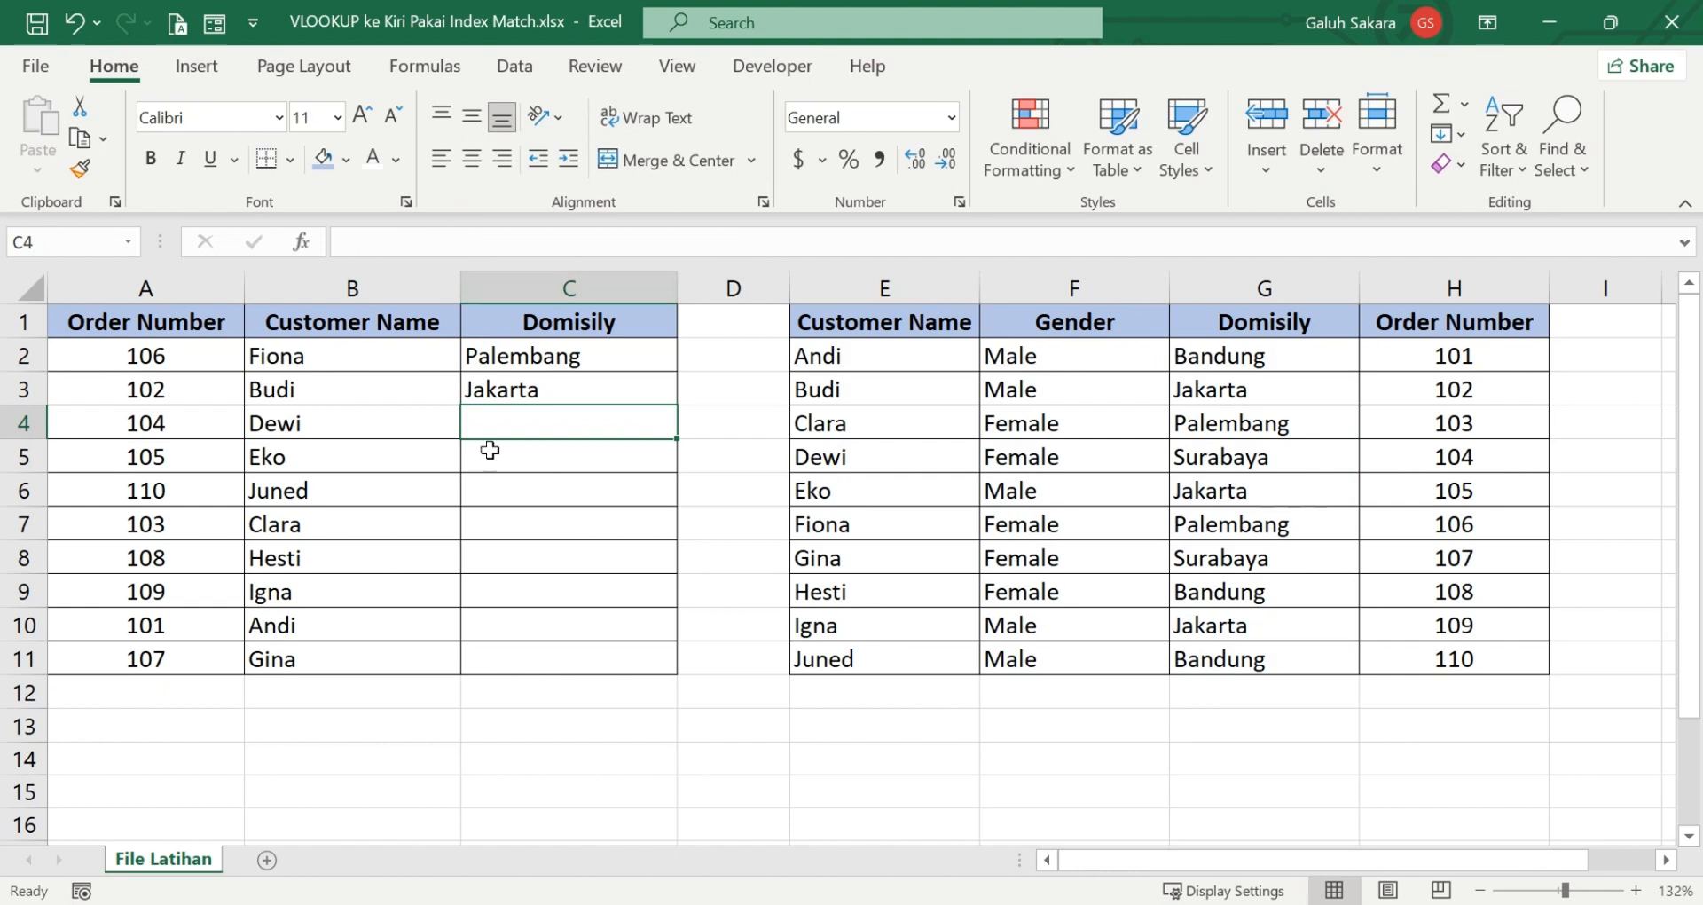
- Fill C3's INDEX and MATCH formula down through C11
{"action": "left_click", "coordinate": [623, 383]}
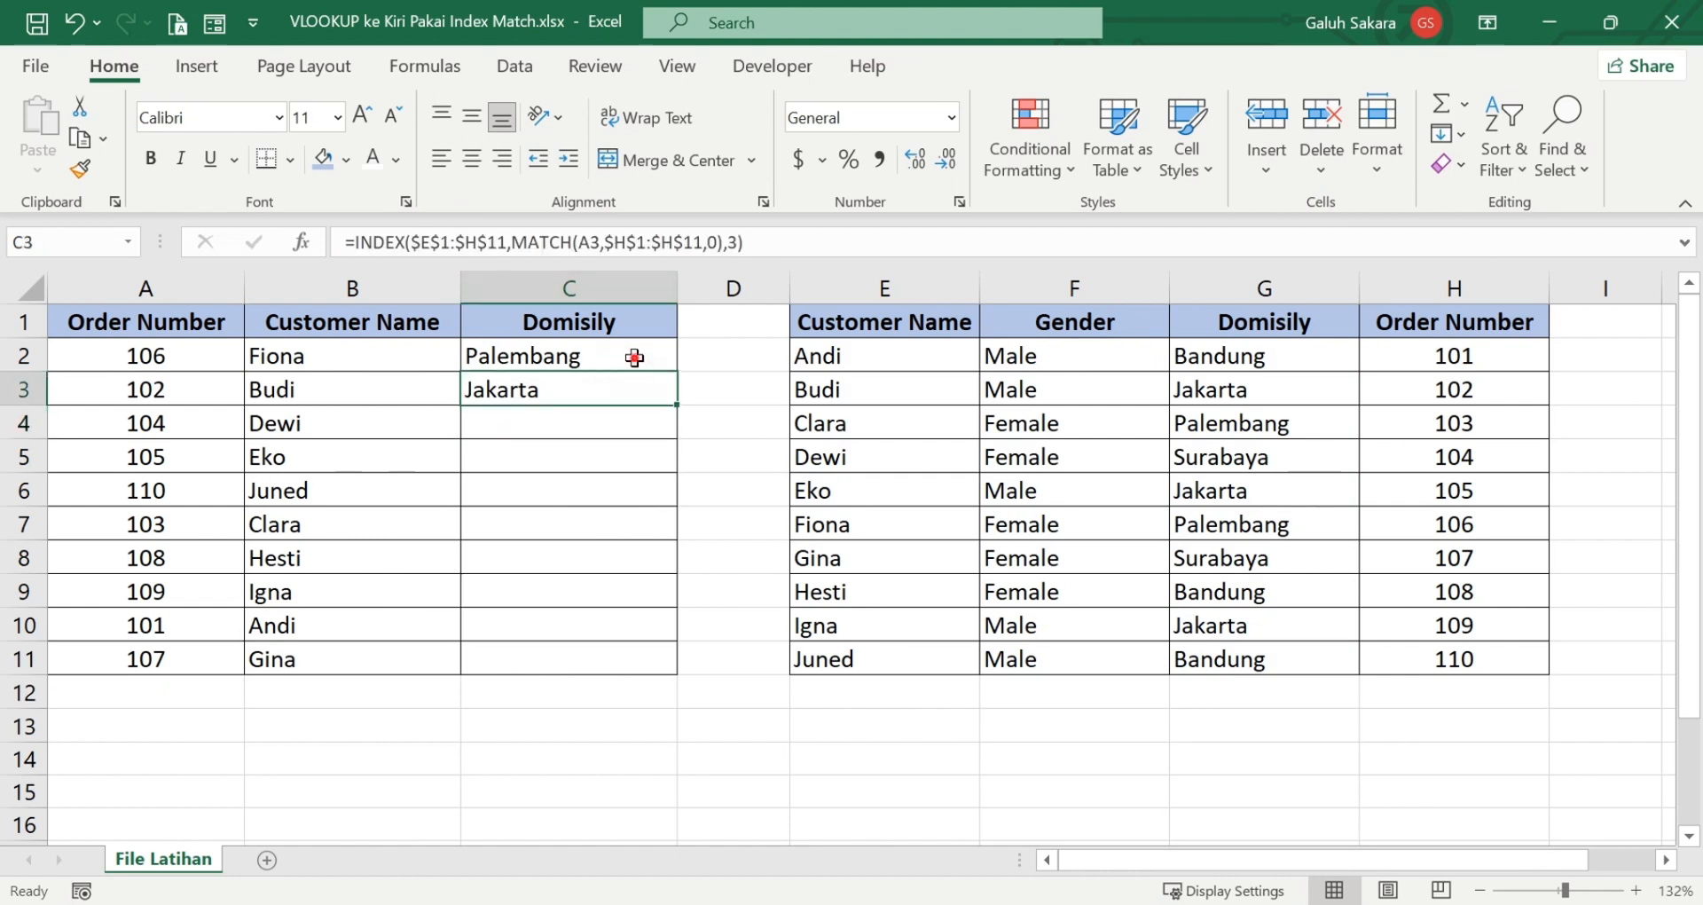
{"action": "left_click", "coordinate": [634, 357]}
{"action": "left_click", "coordinate": [630, 385]}
{"action": "left_click_drag", "start_coordinate": [680, 407], "coordinate": [665, 676]}
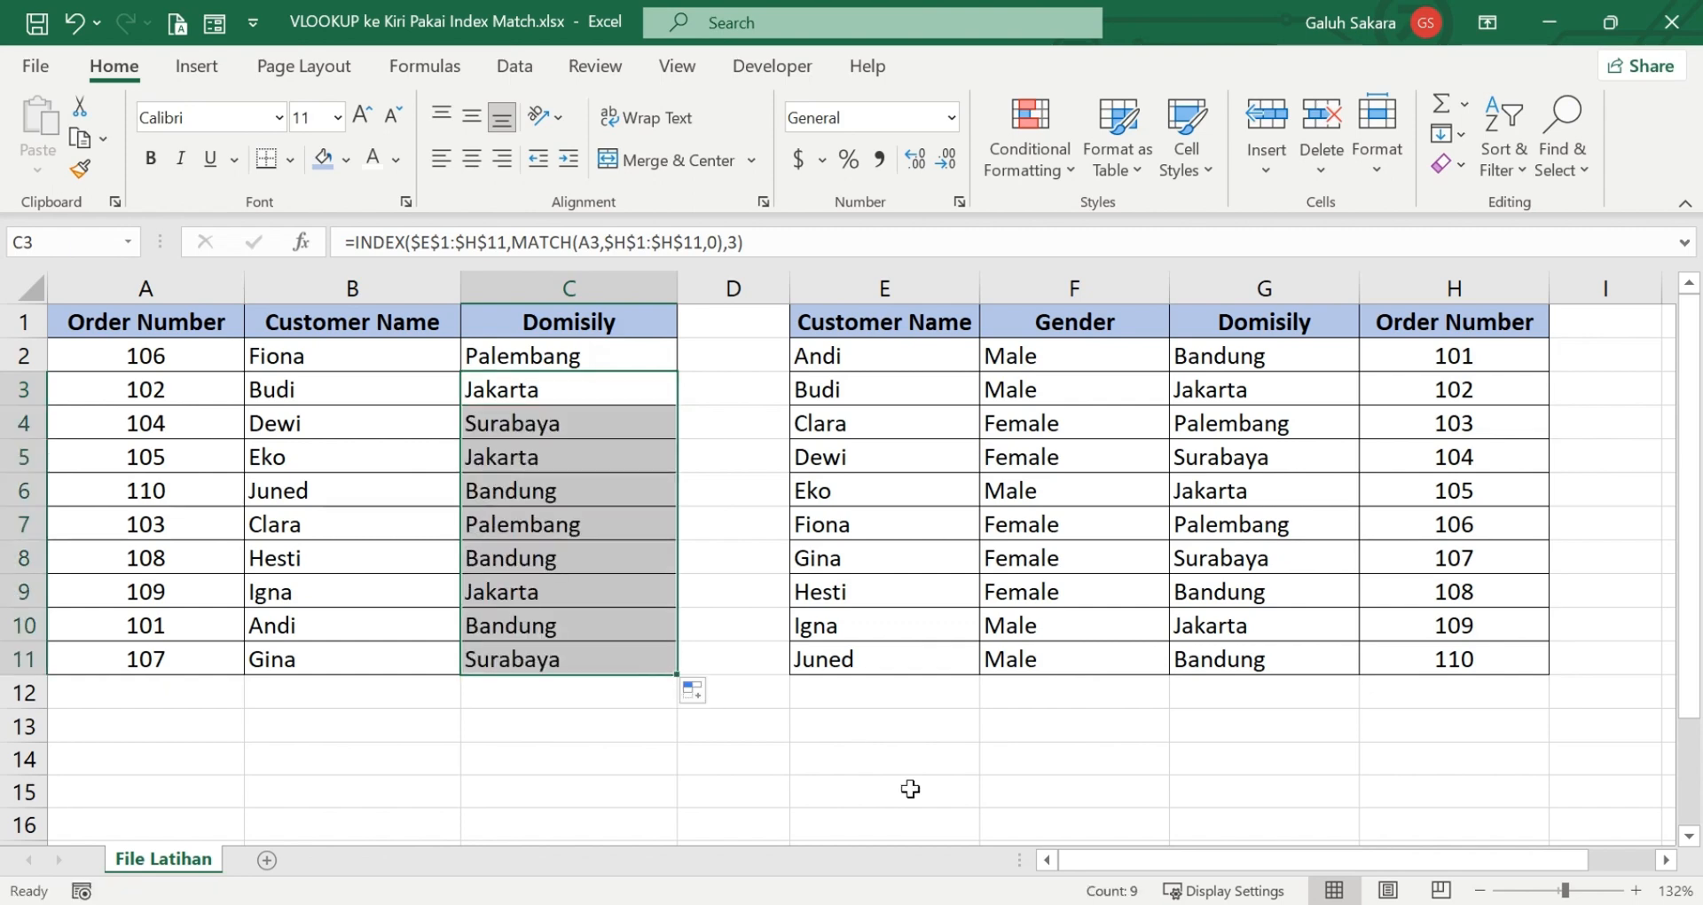
{"action": "left_click", "coordinate": [810, 782]}
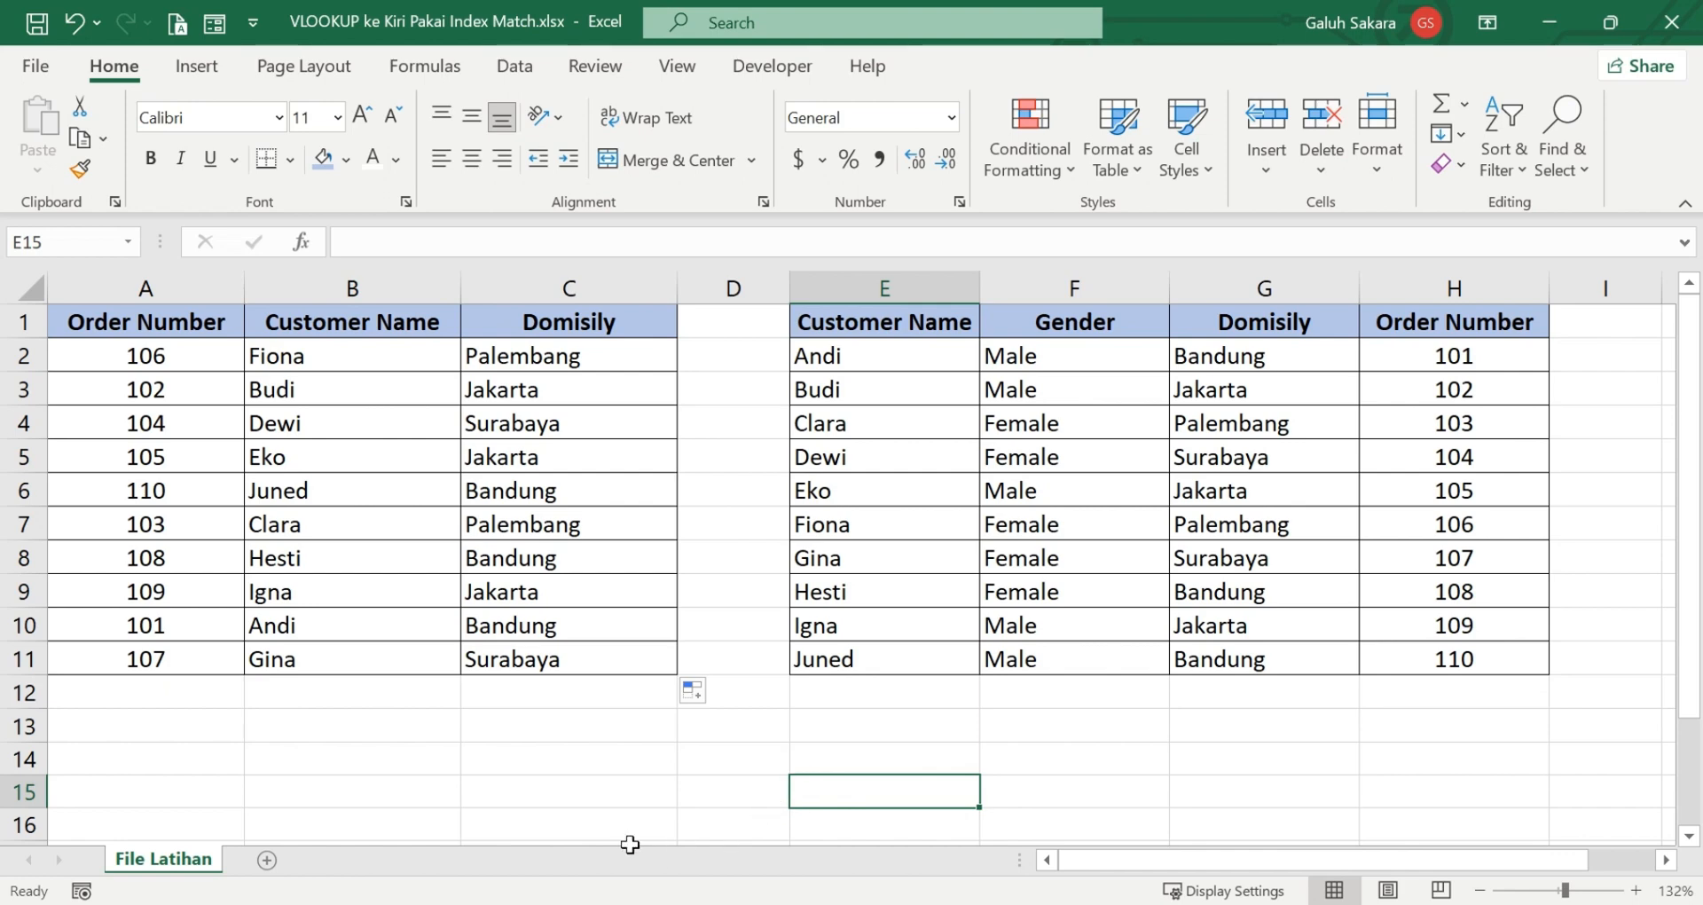
{"action": "left_click", "coordinate": [592, 904]}
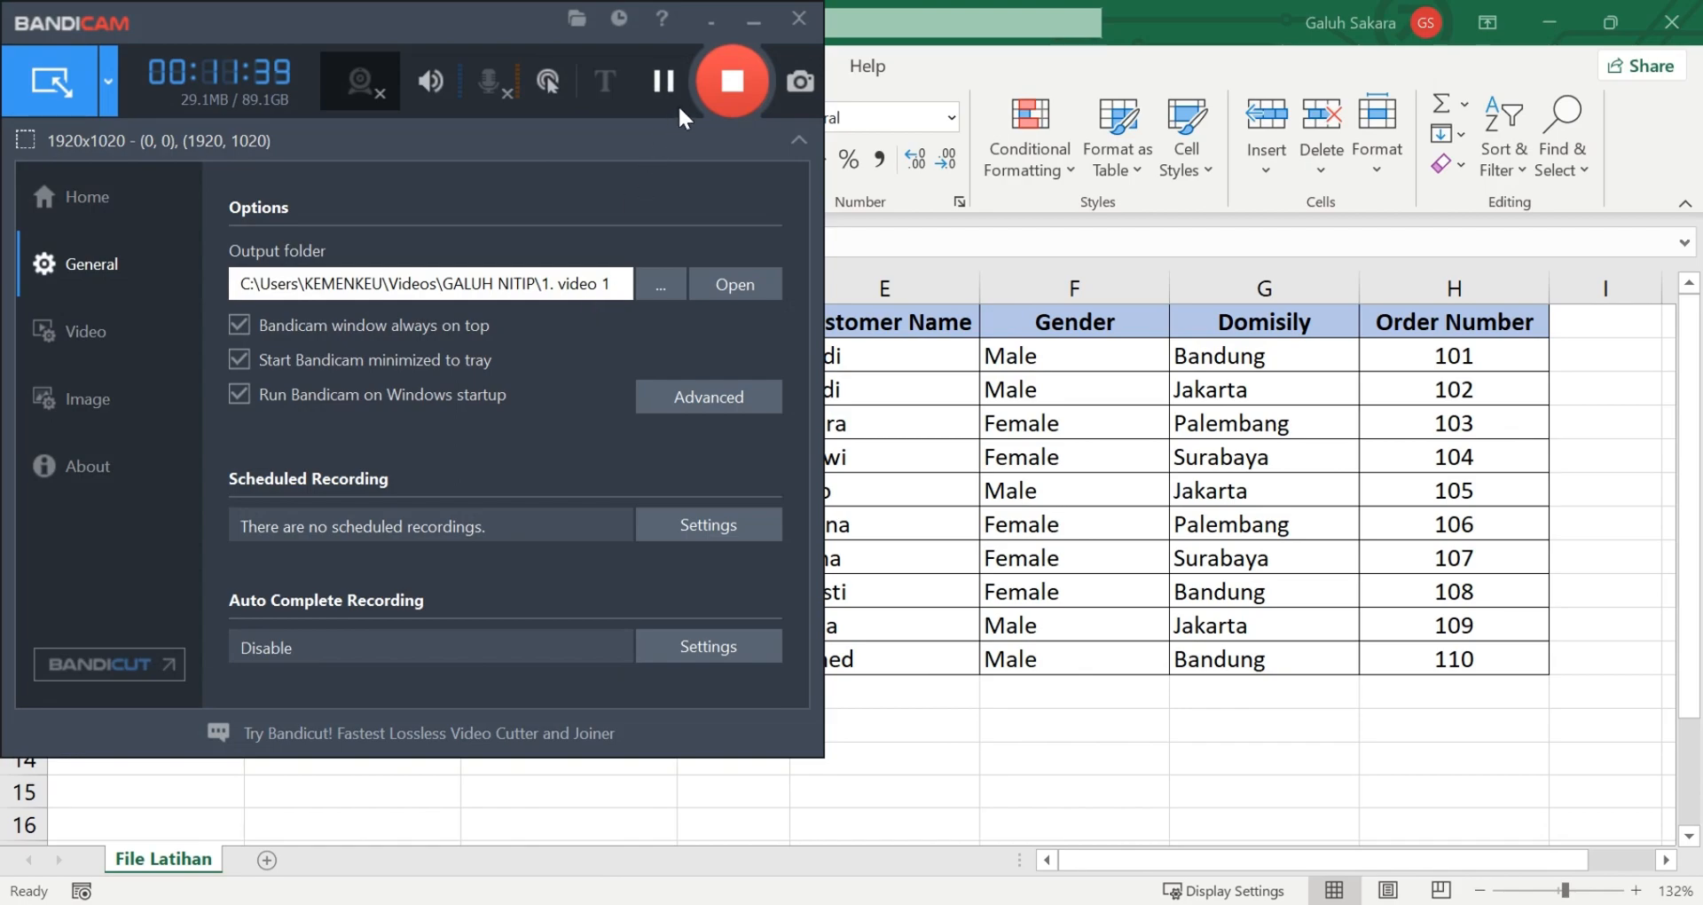